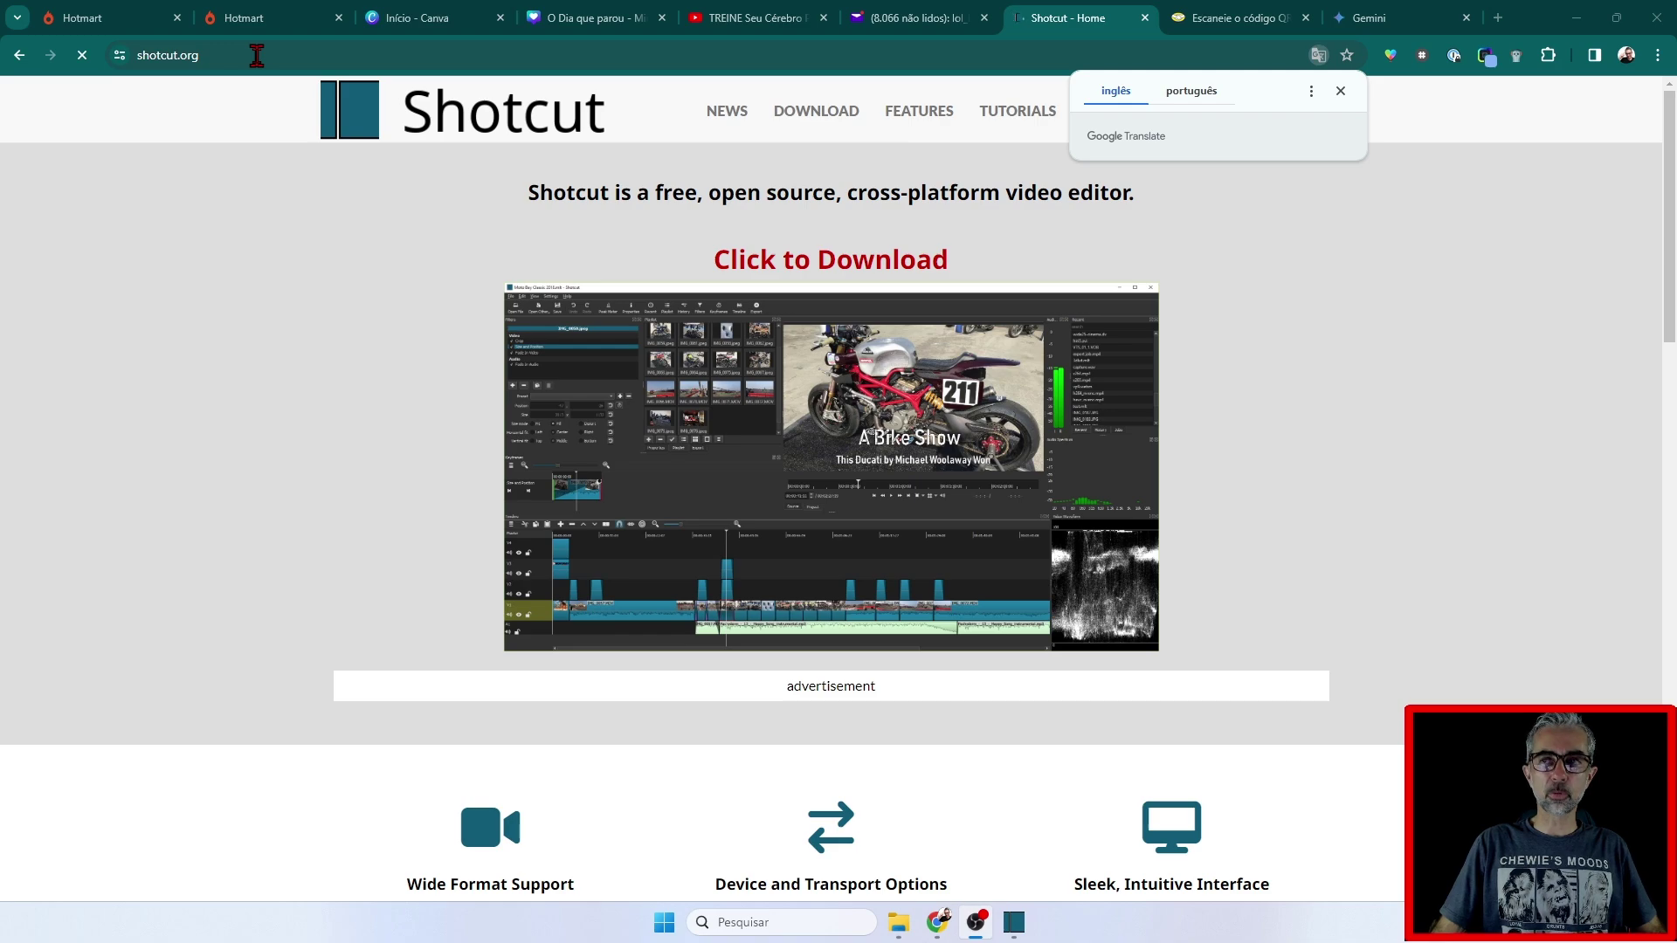
Step: Download the Windows 10 & 11 installer from the Shotcut website and save it in the artes folder
left_click(756, 264)
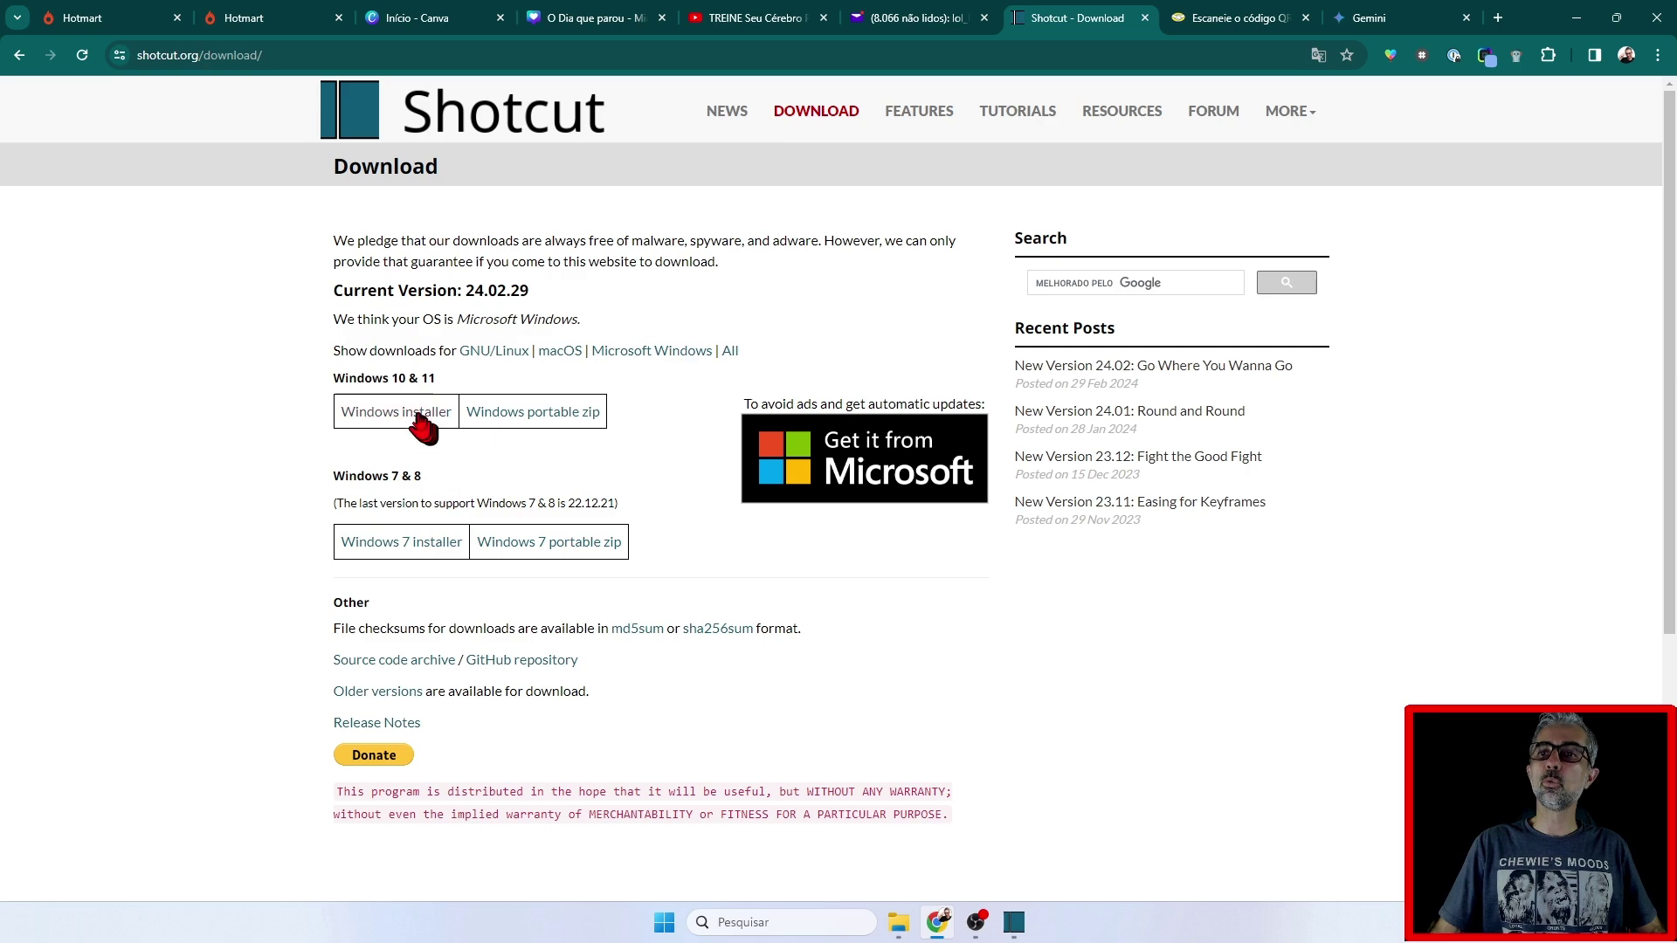
left_click(421, 421)
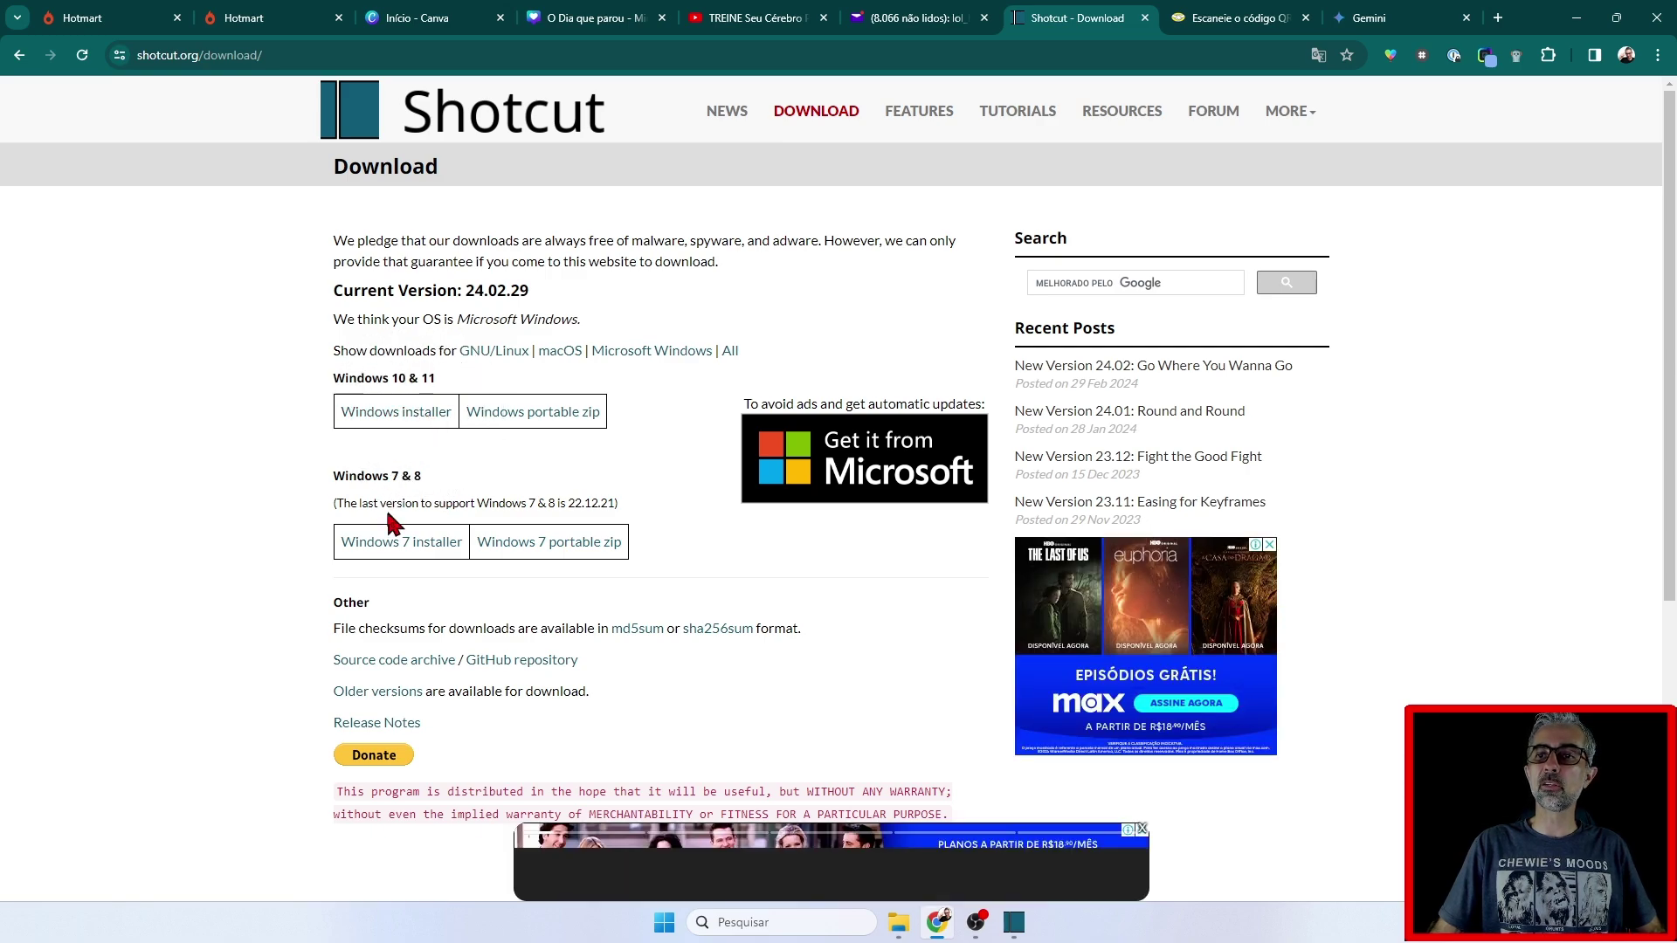
left_click(420, 550)
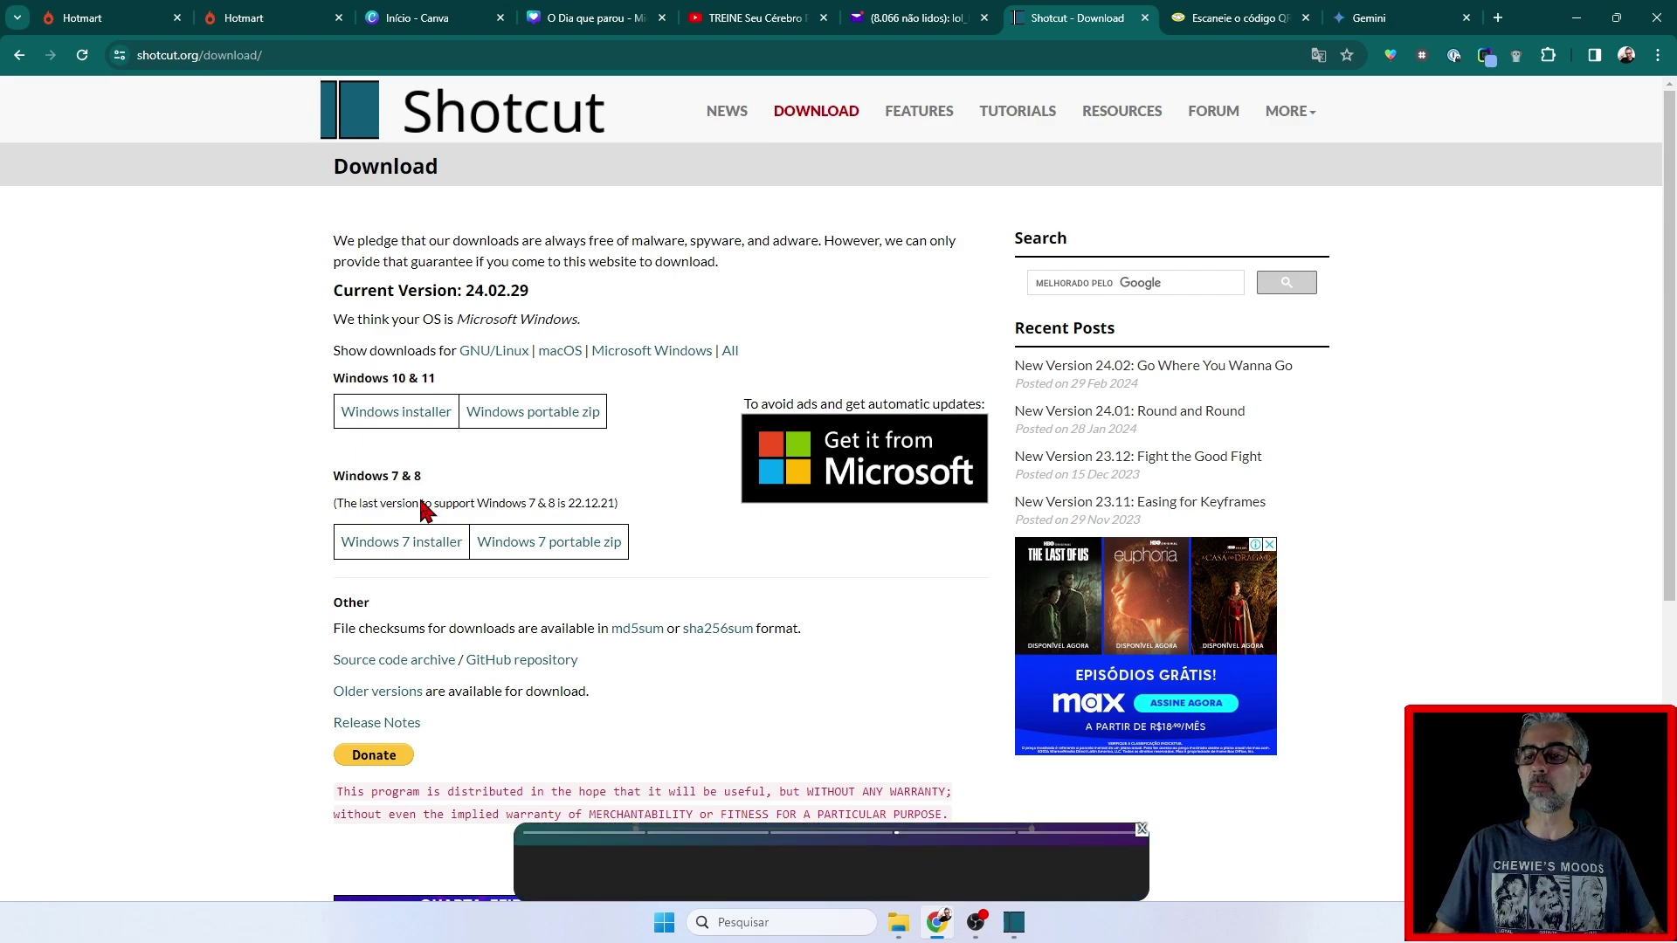
left_click(414, 413)
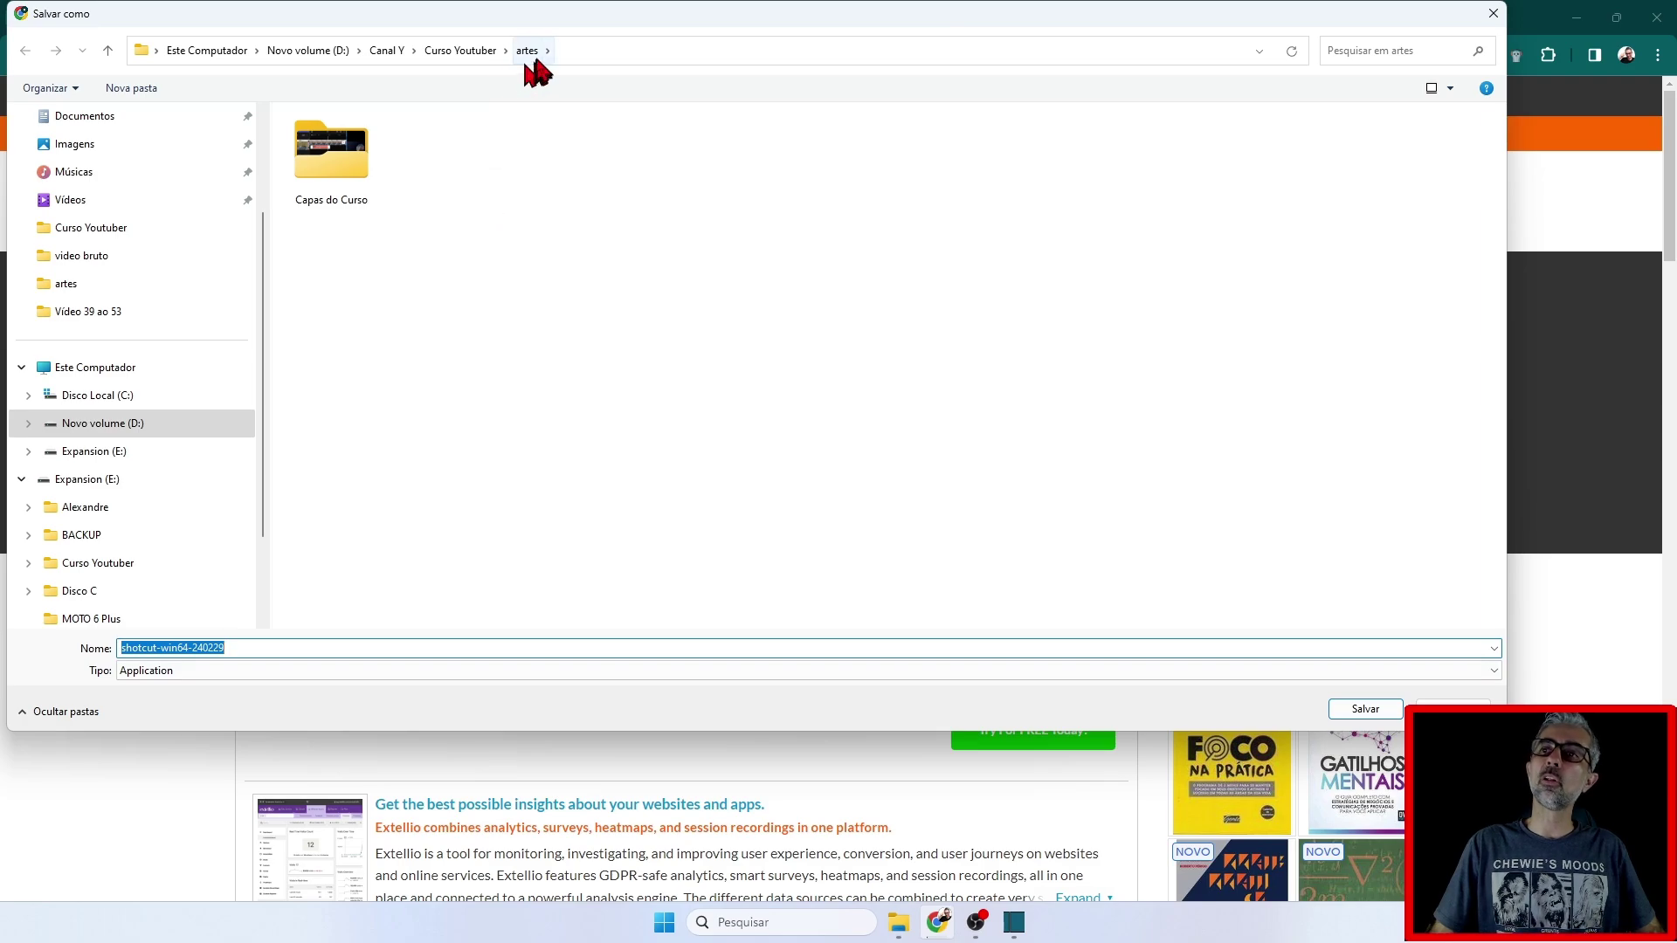
left_click(1367, 708)
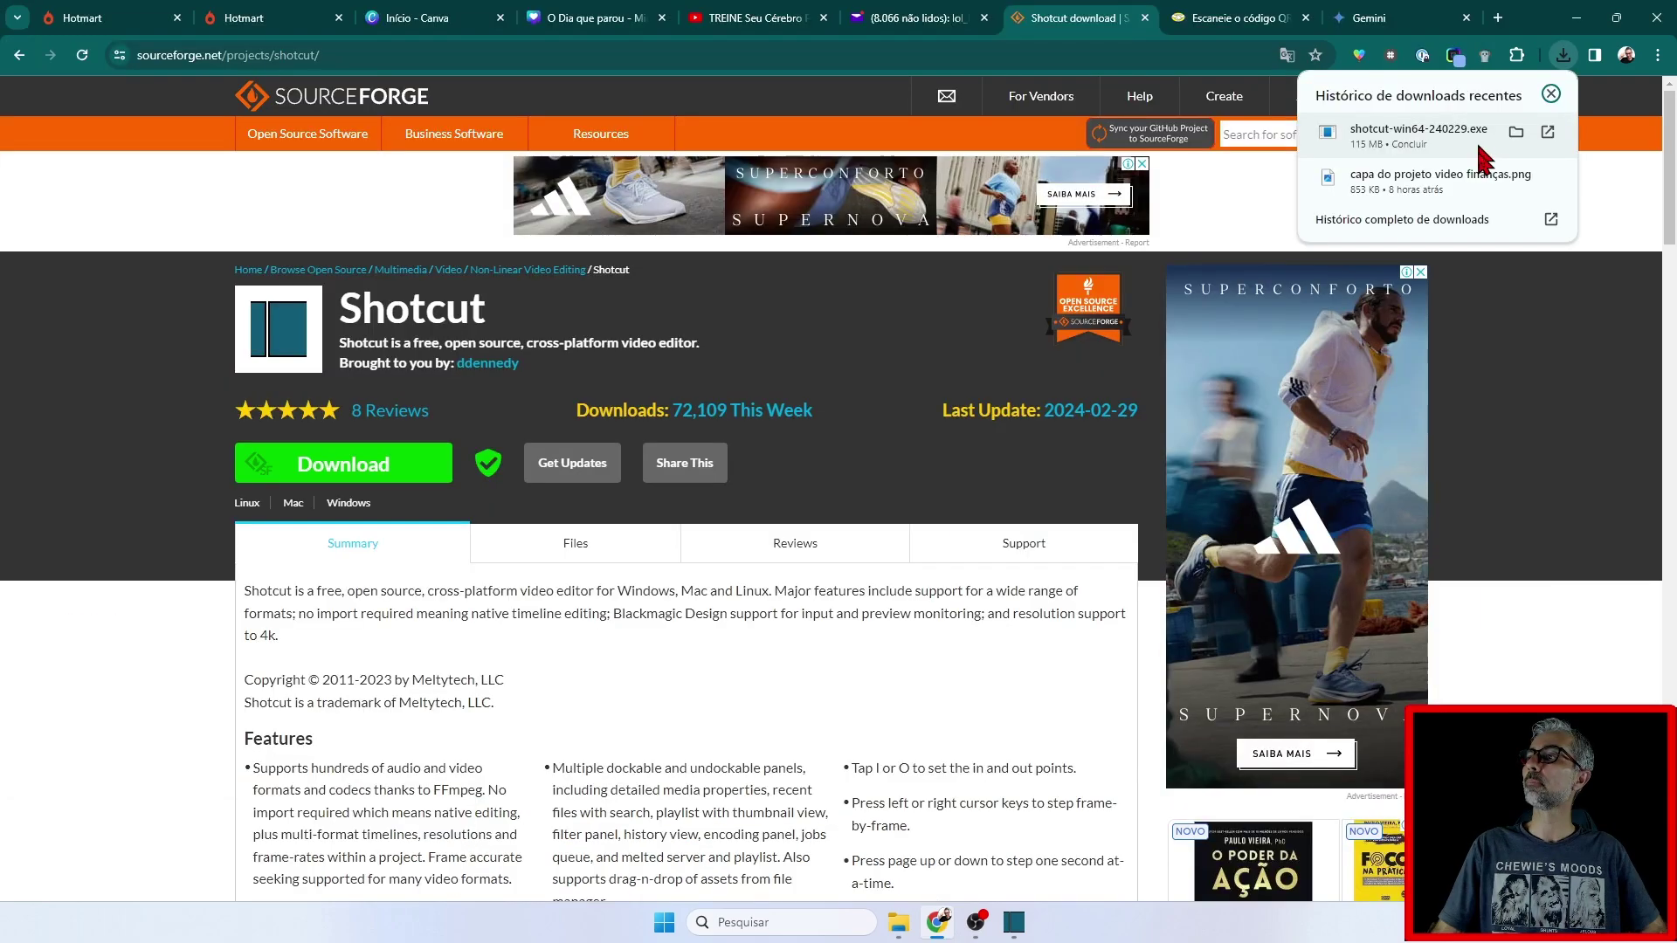
Step: Run the downloaded shotcut-win64-240229 installer for all users, accepting the license and the destination C:\Program Files\Shotcut
left_click(1517, 133)
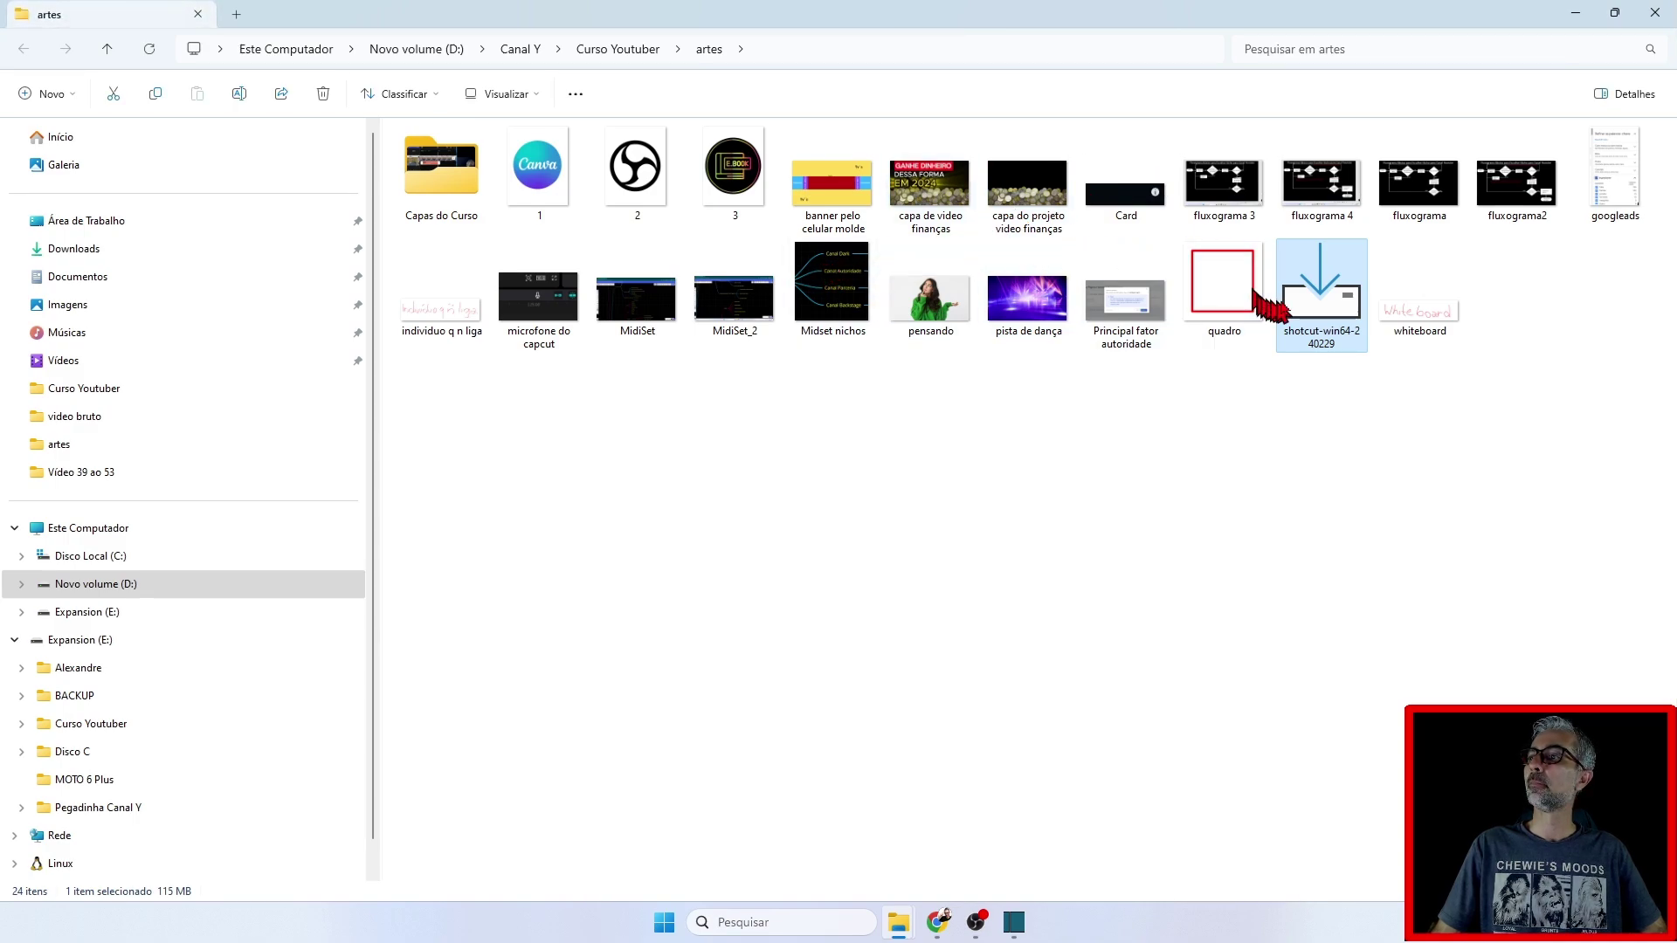
double_click(1310, 308)
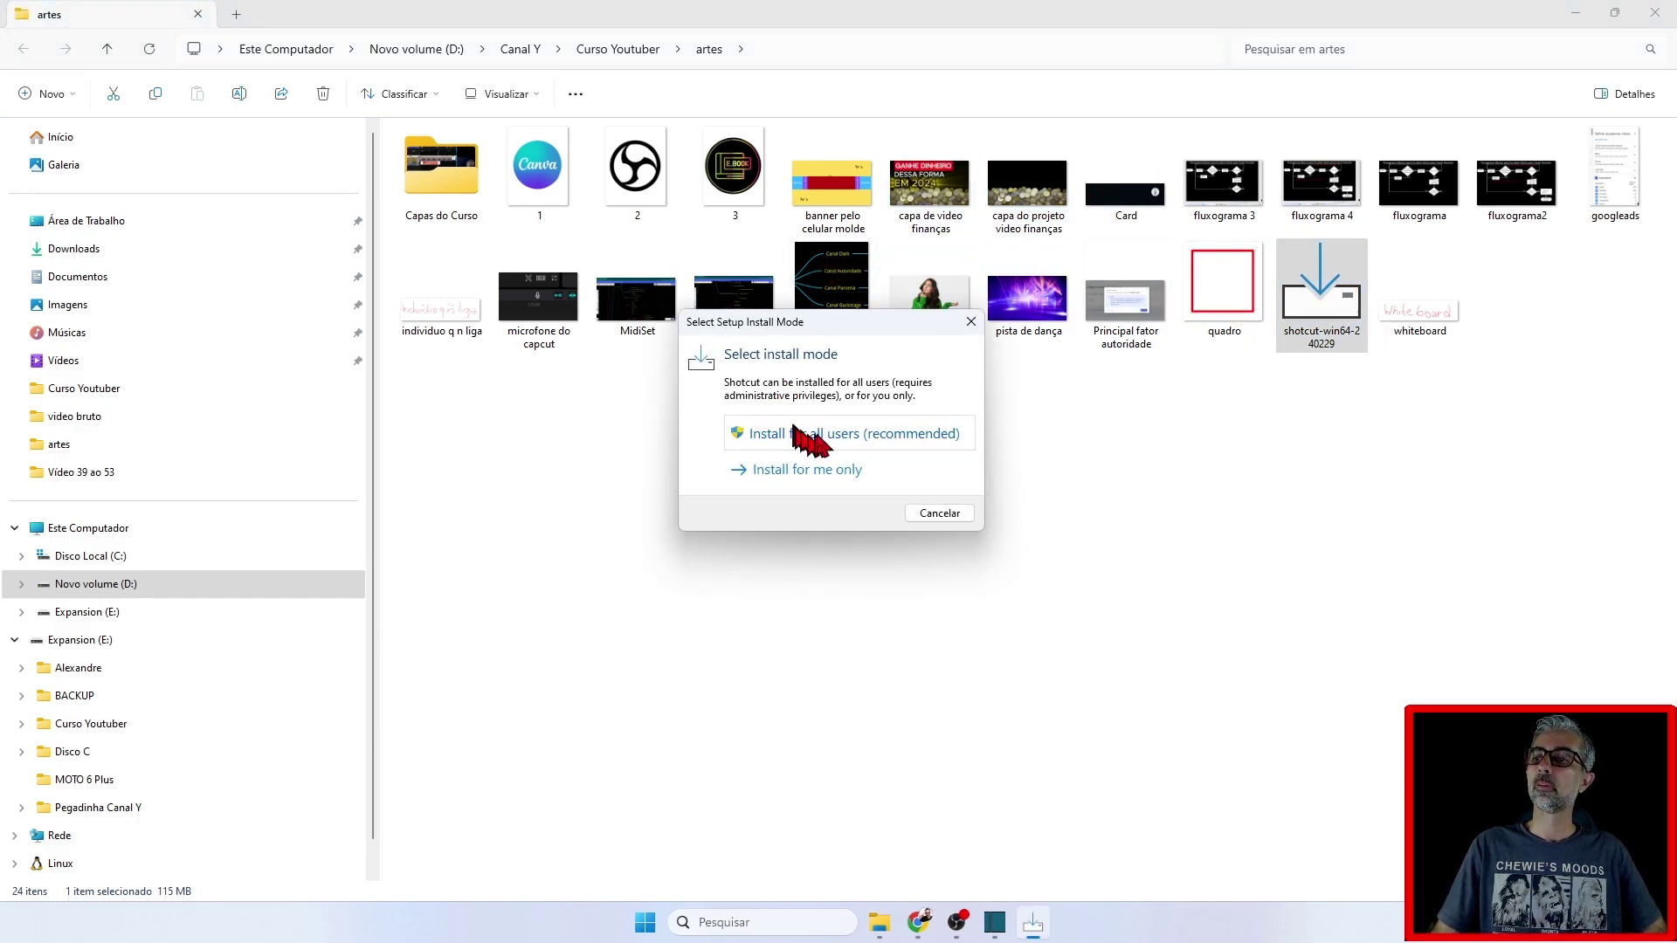
left_click(828, 438)
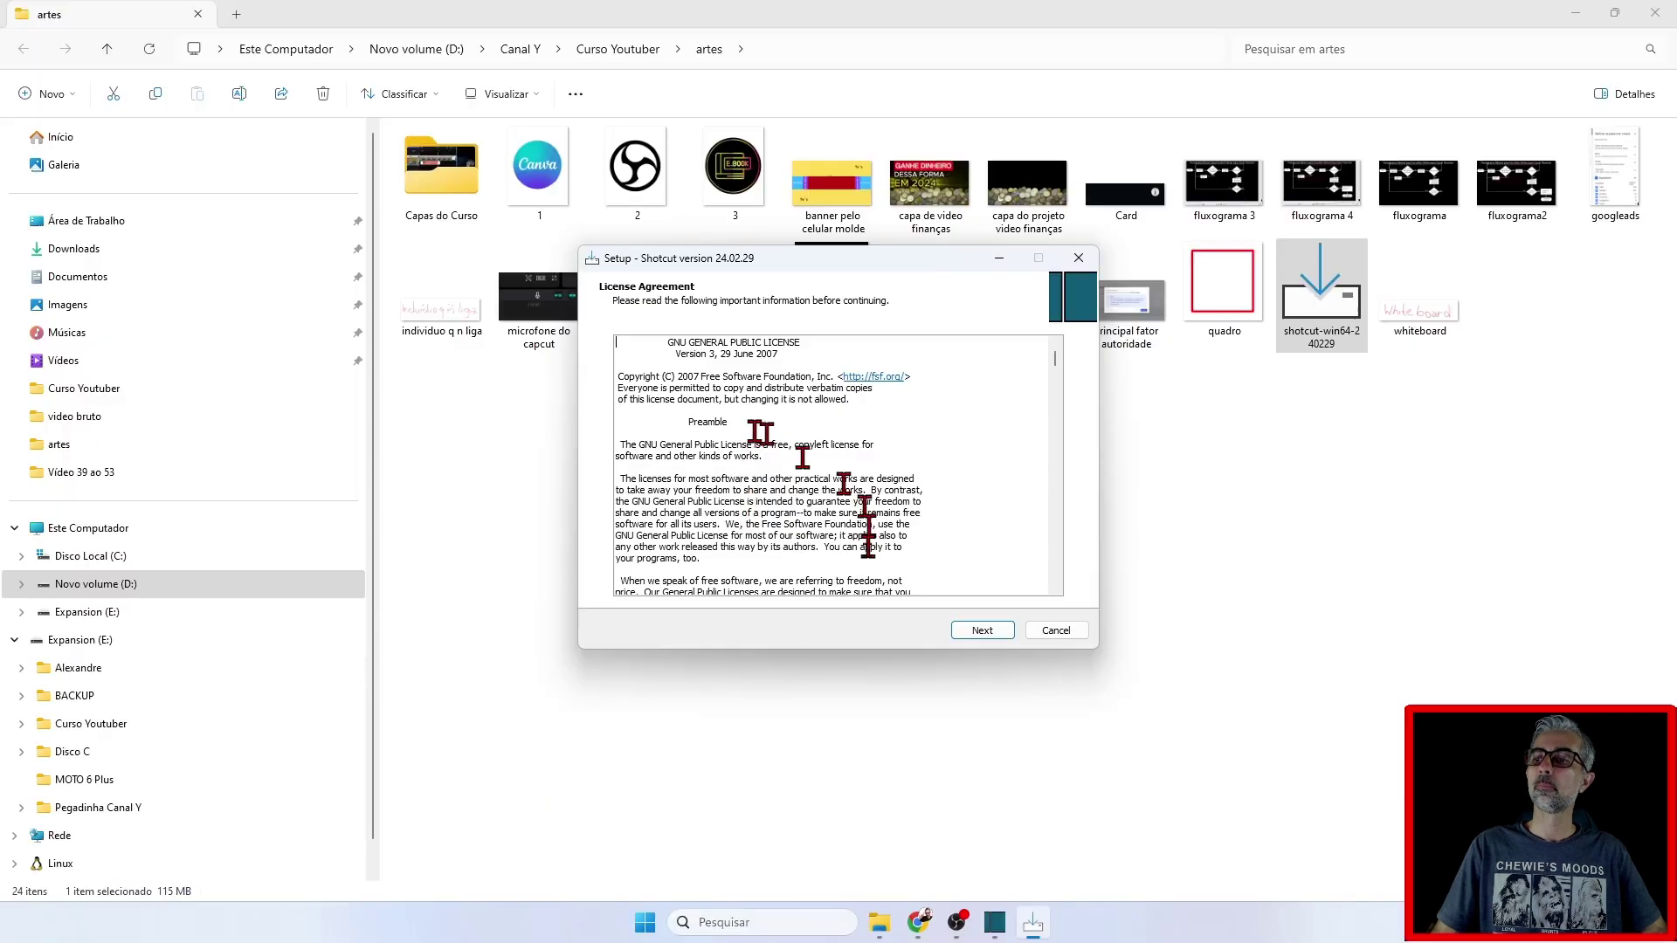
left_click_drag(1059, 374, 1057, 581)
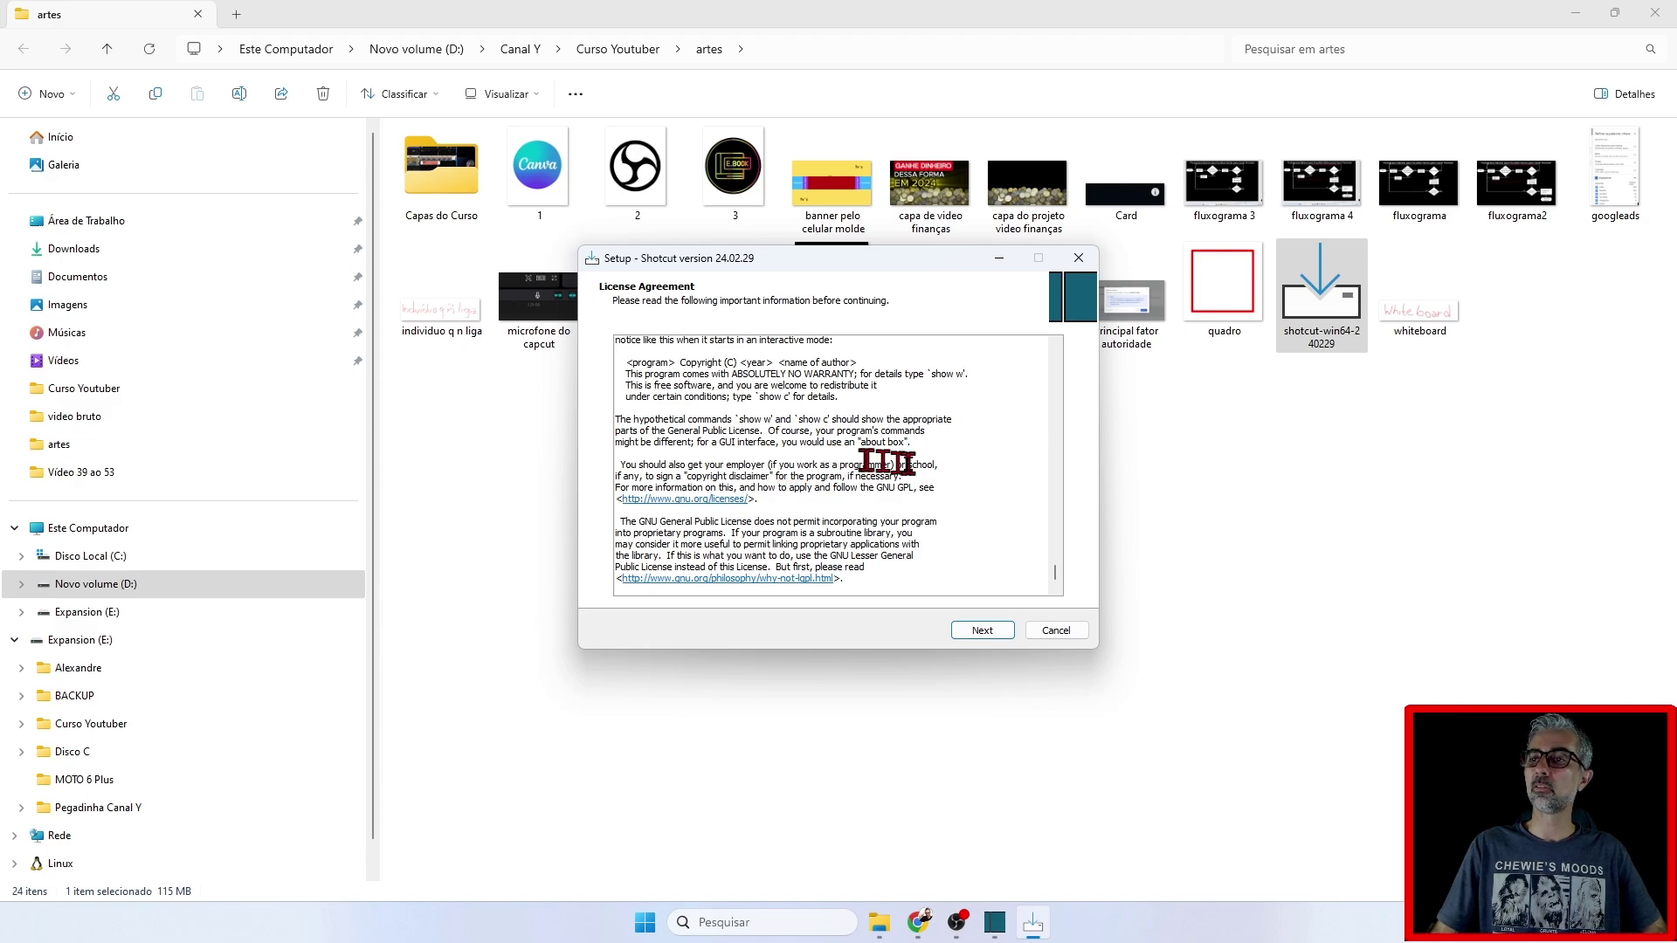
left_click(976, 633)
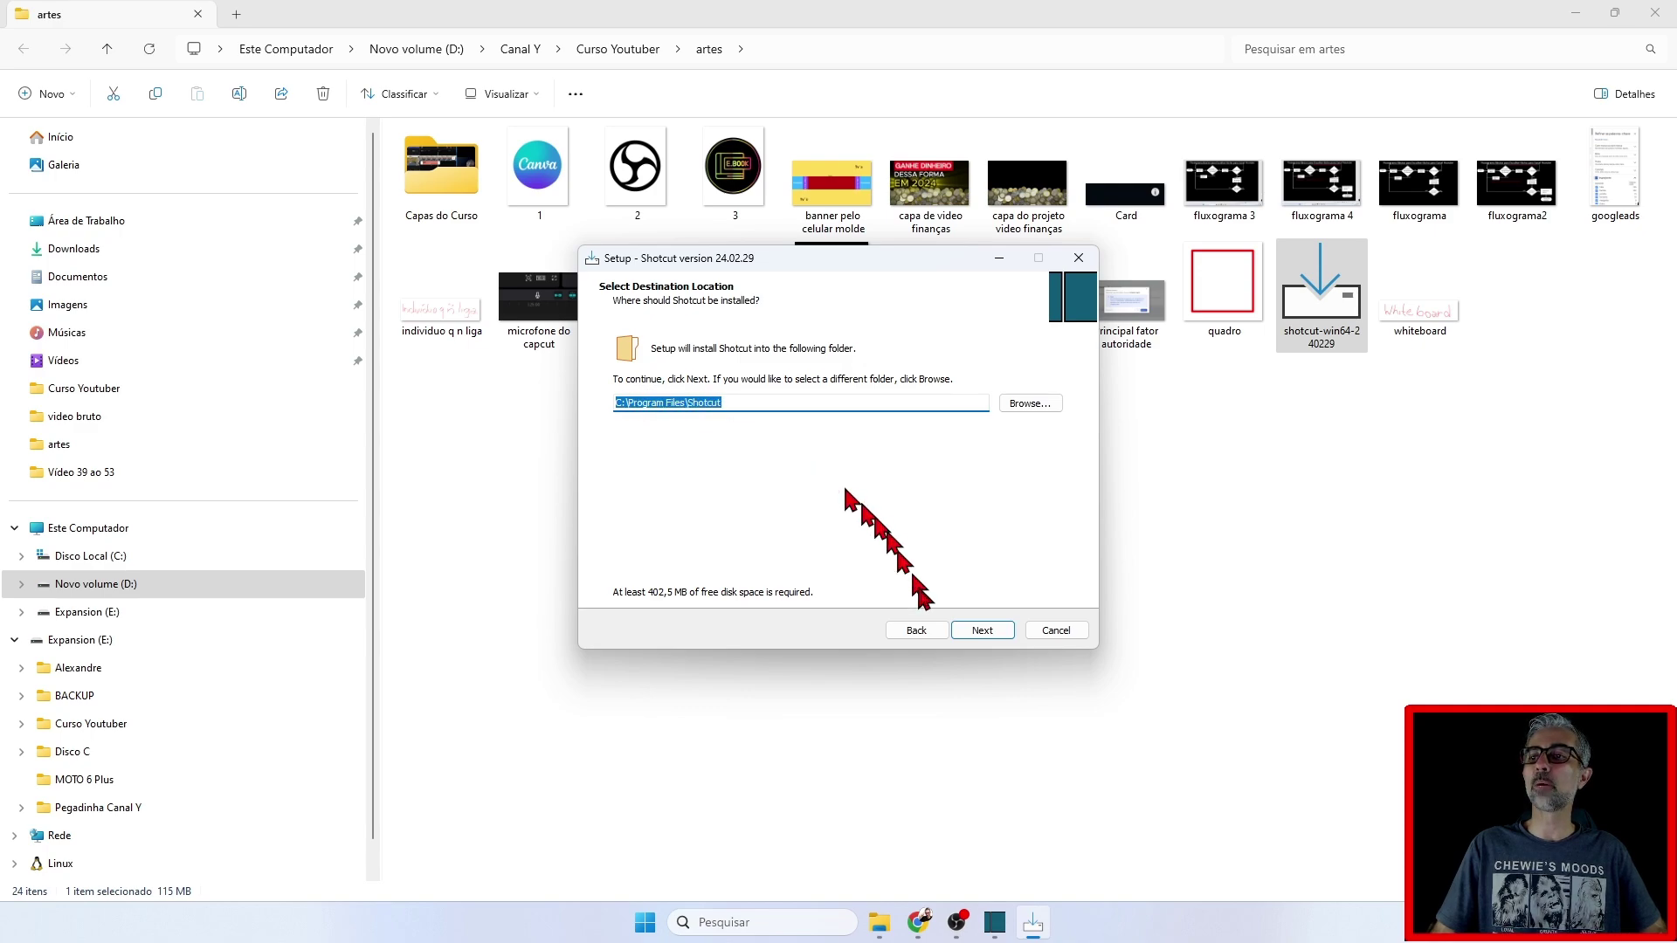
left_click(985, 634)
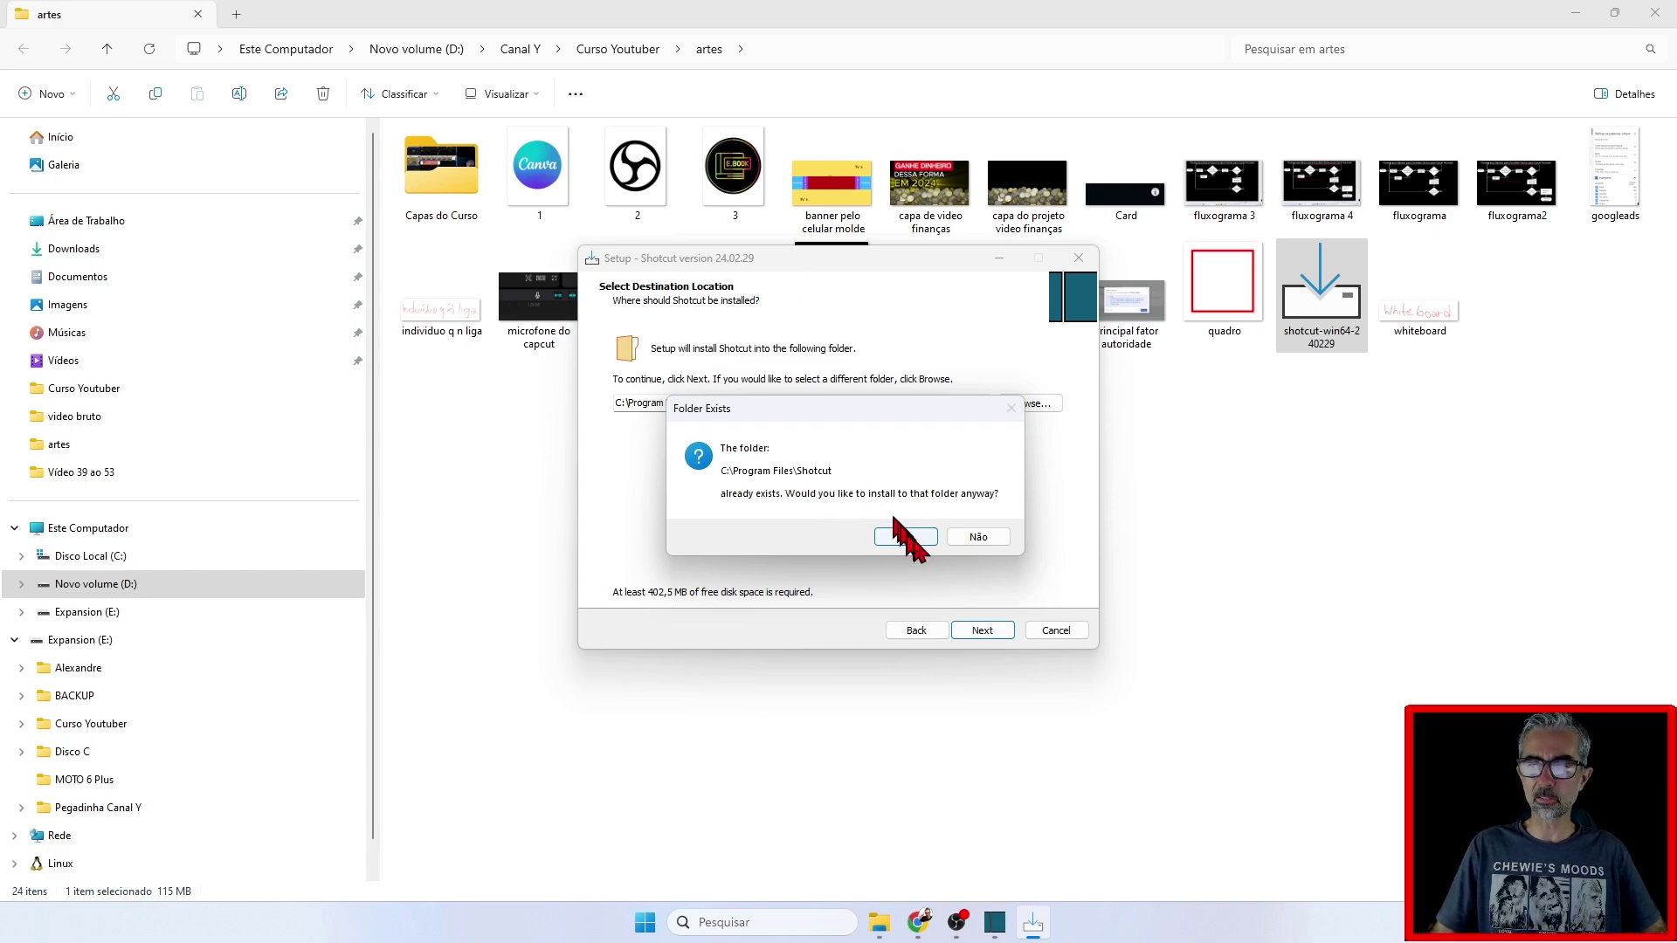
Step: Decline installing into the existing Shotcut folder and exit the setup
left_click(992, 538)
left_click(1050, 632)
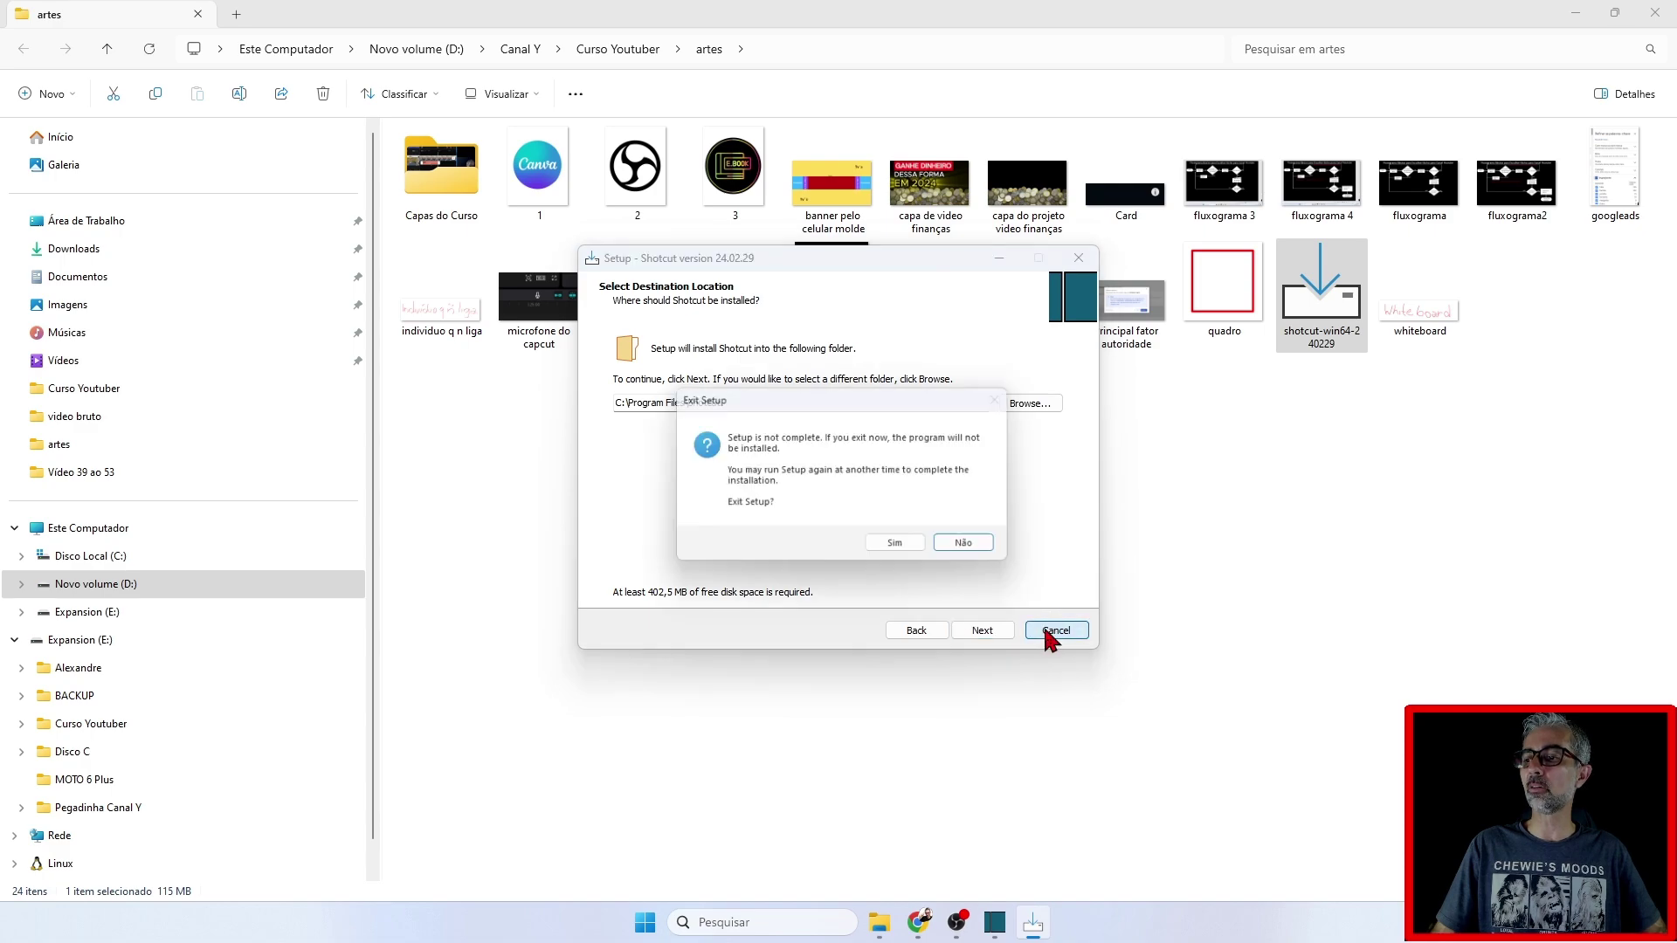
left_click(929, 550)
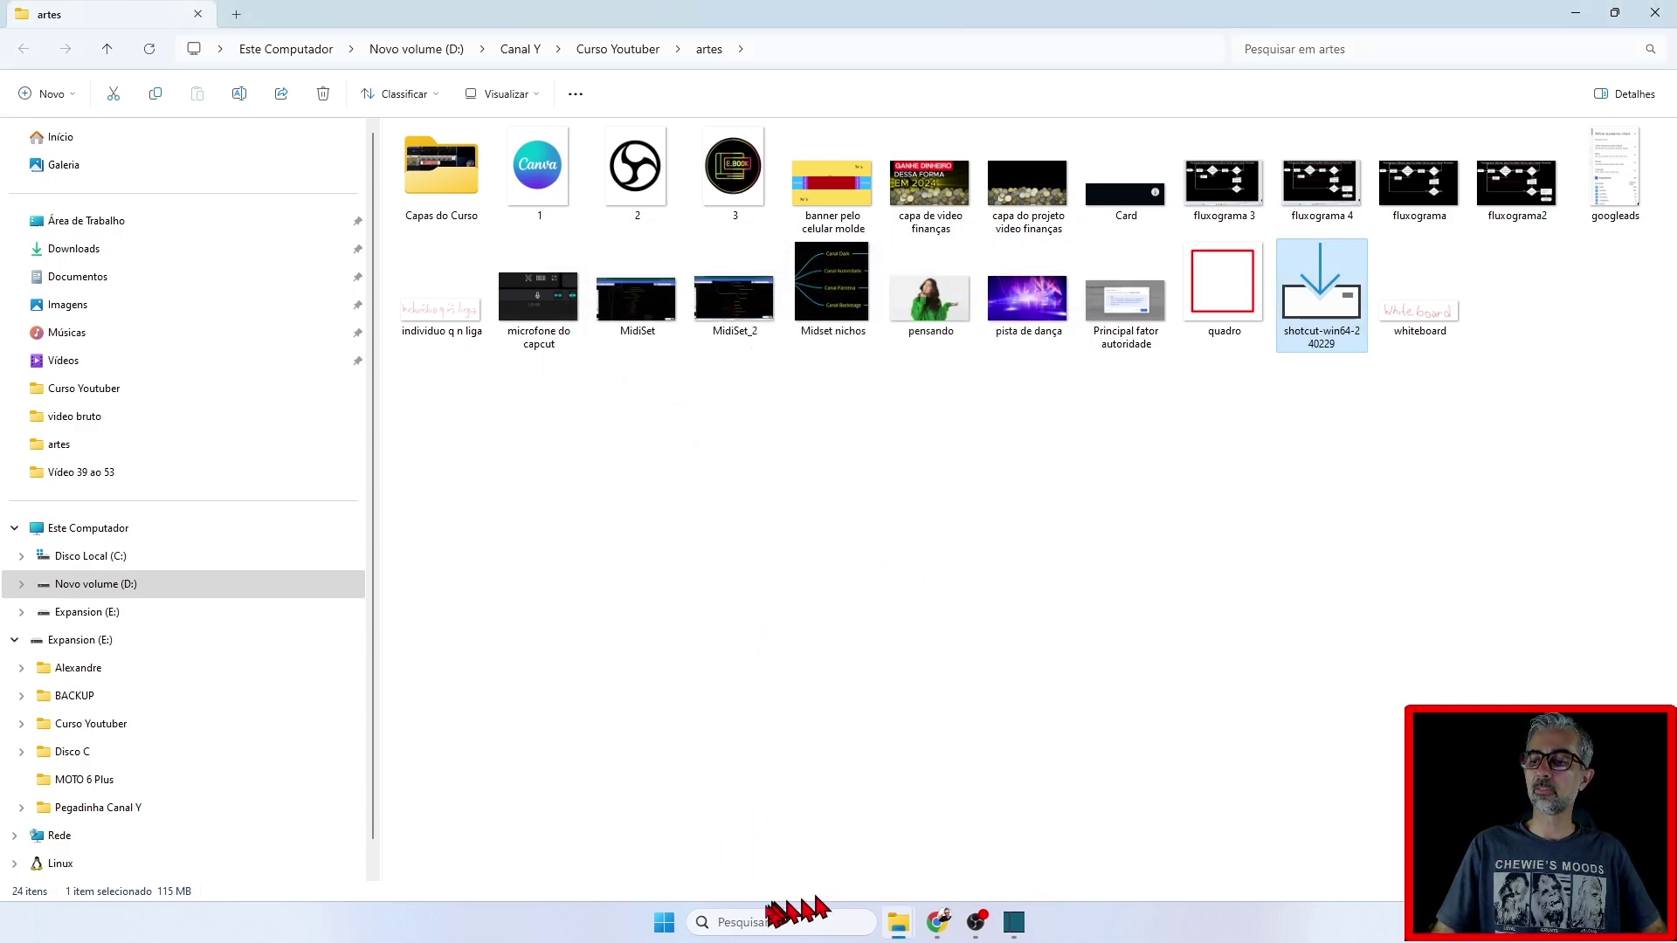
Step: Search Windows for shotcut and switch to the Shotcut video editor
left_click(753, 927)
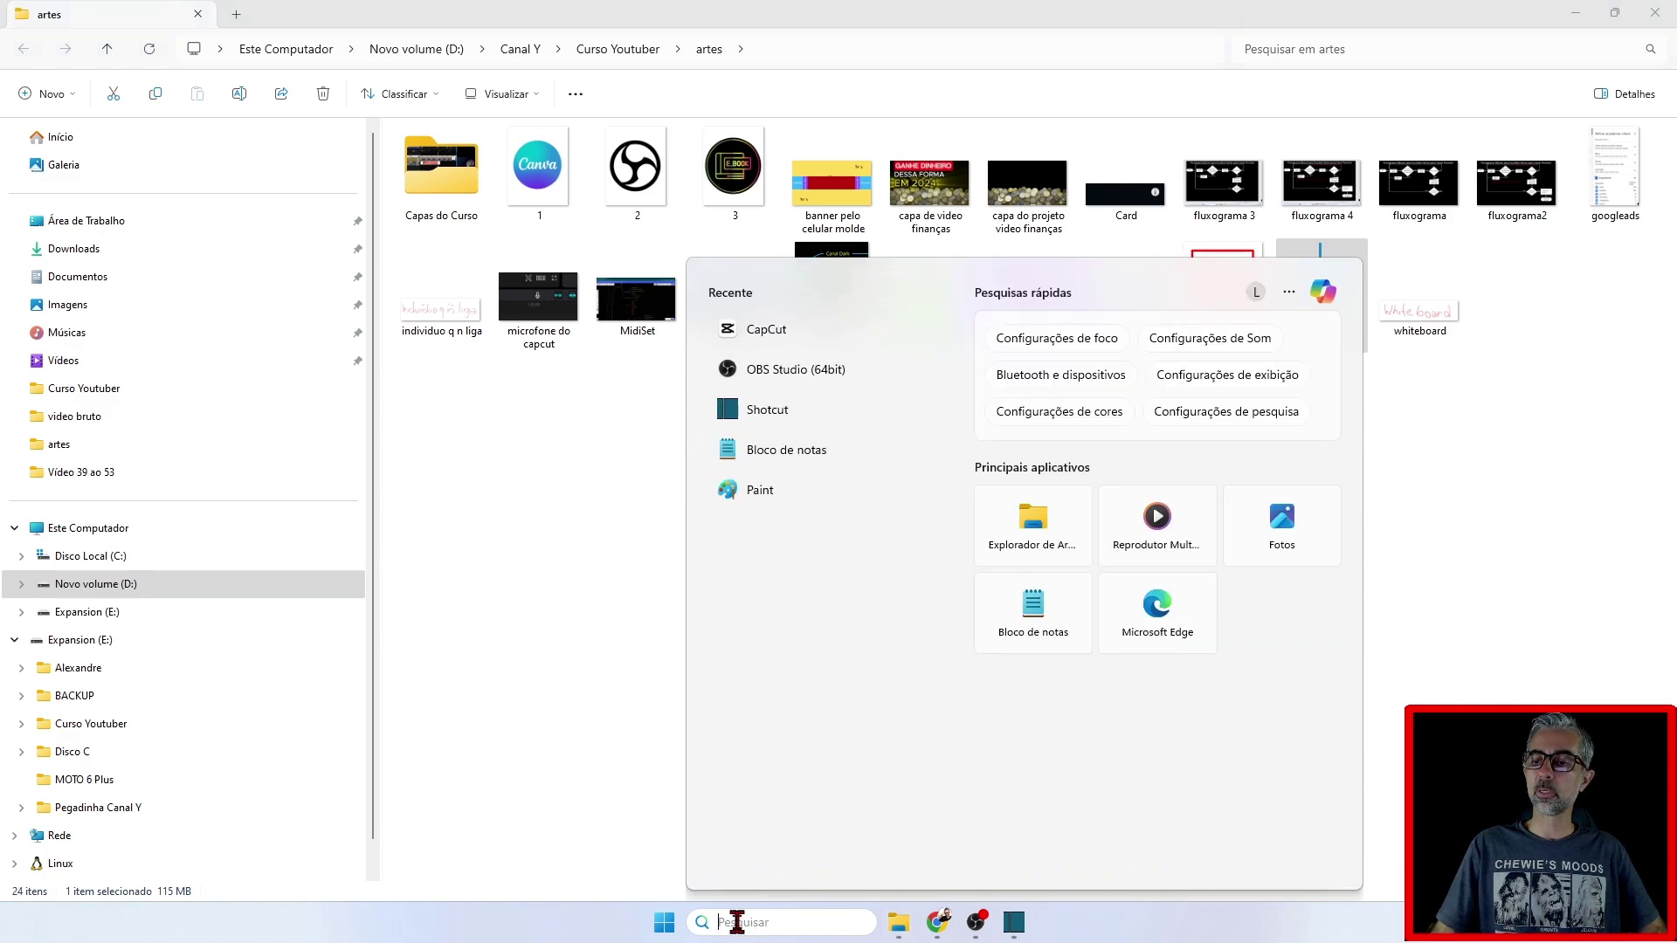
key("super")
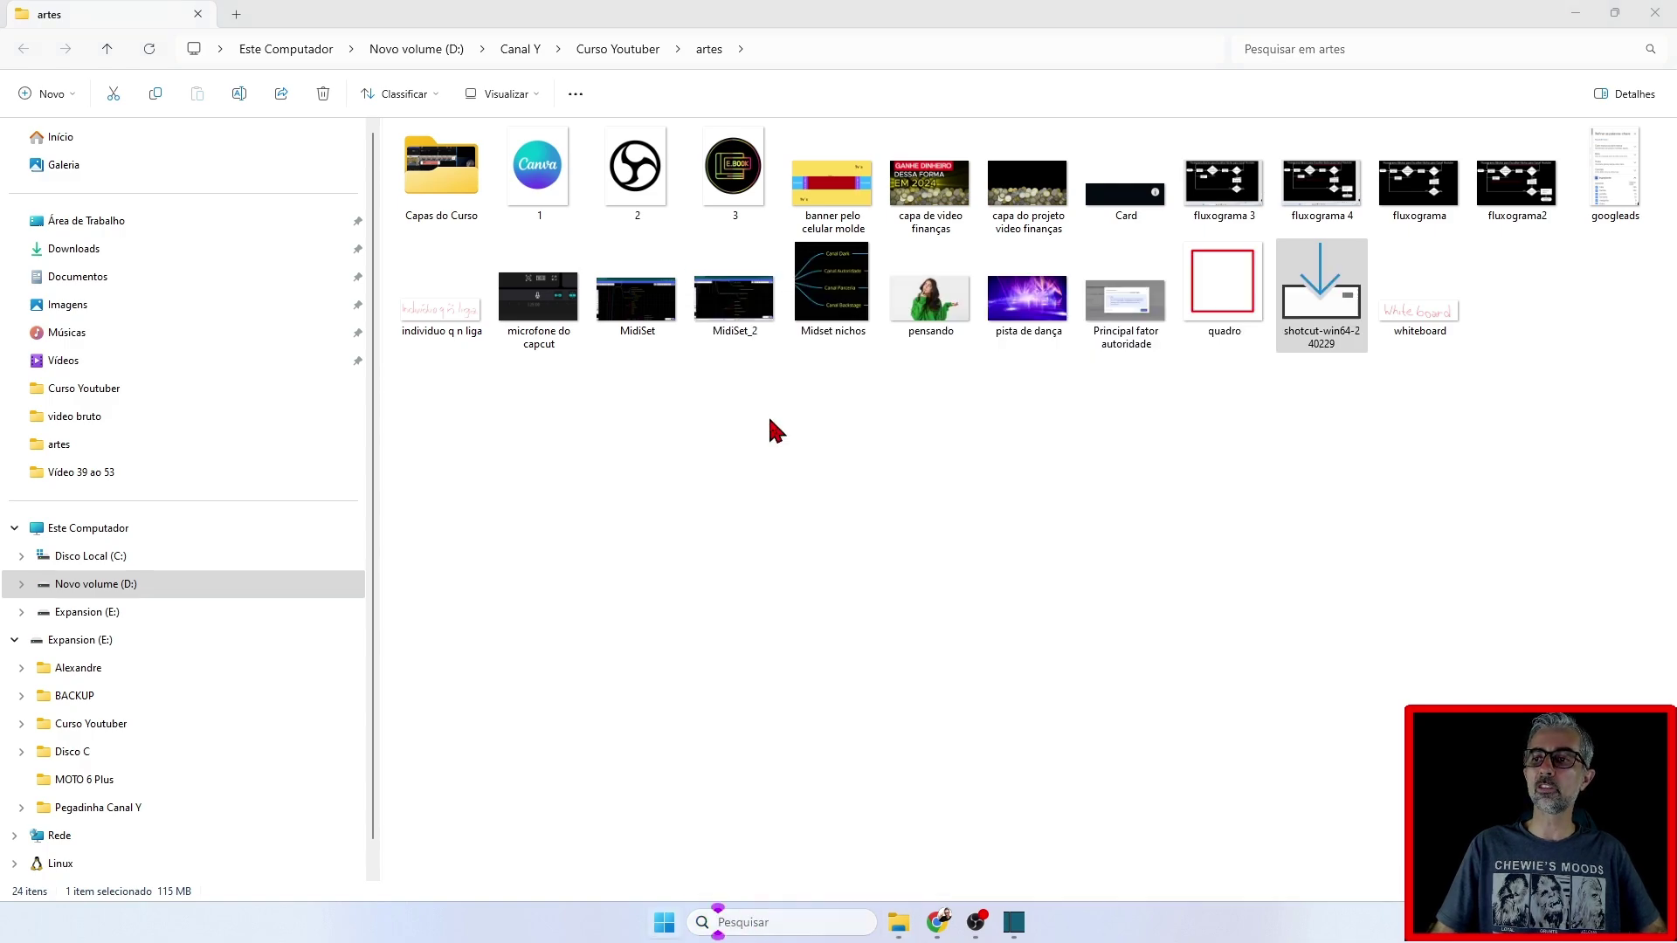
left_click(724, 922)
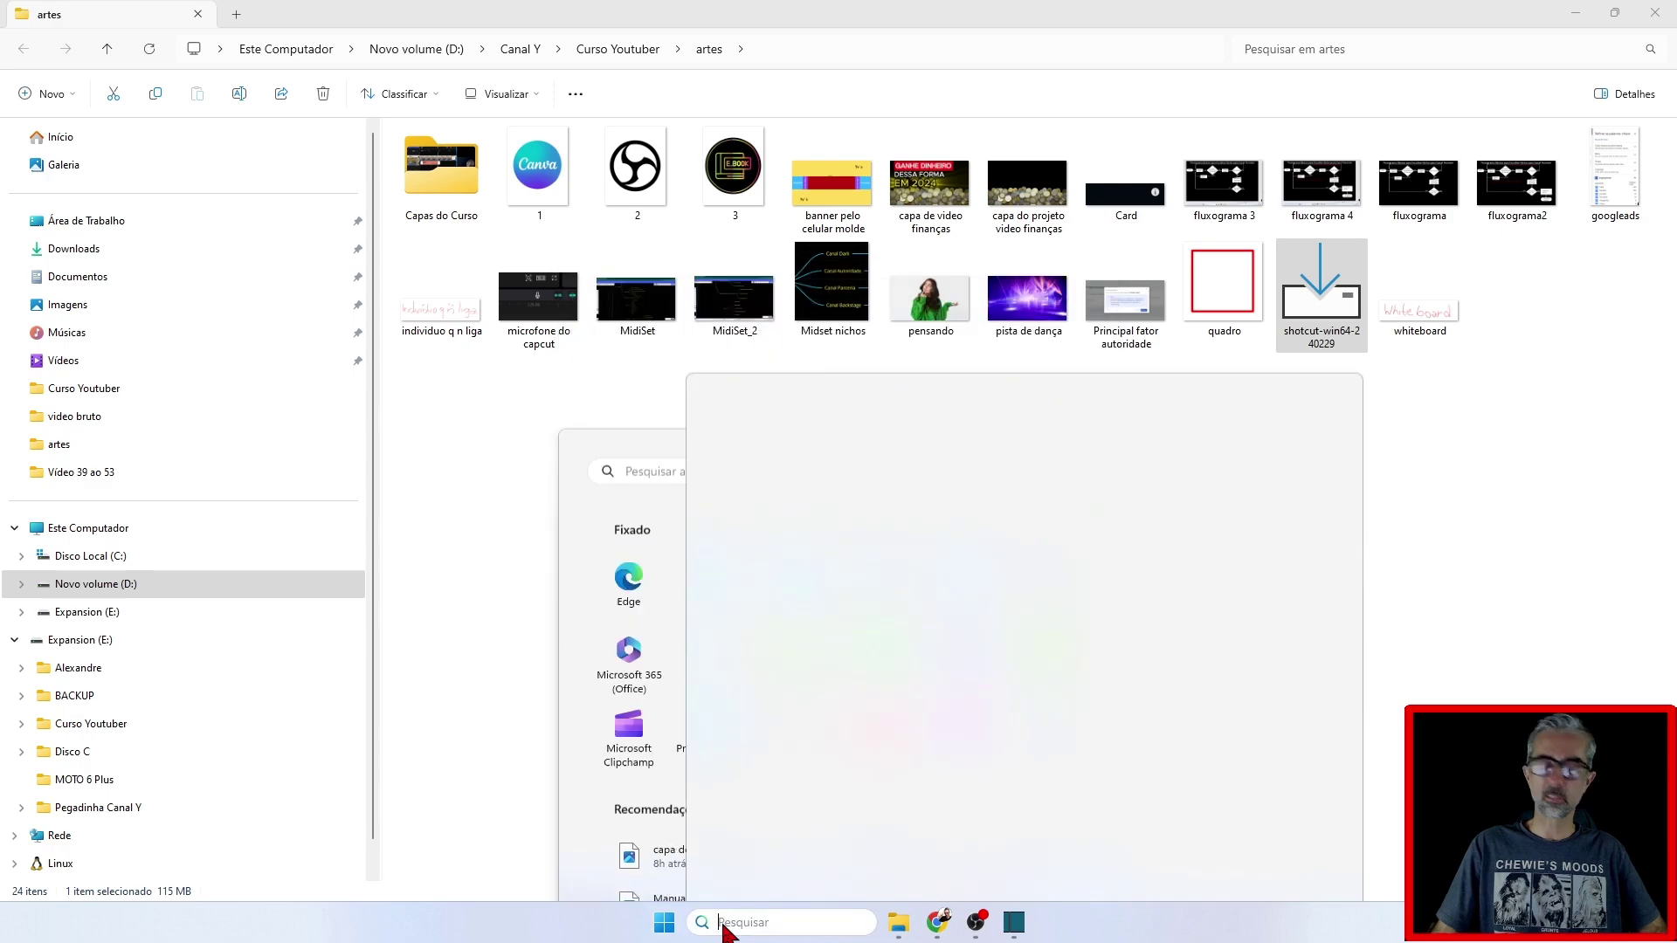
type("shotcu")
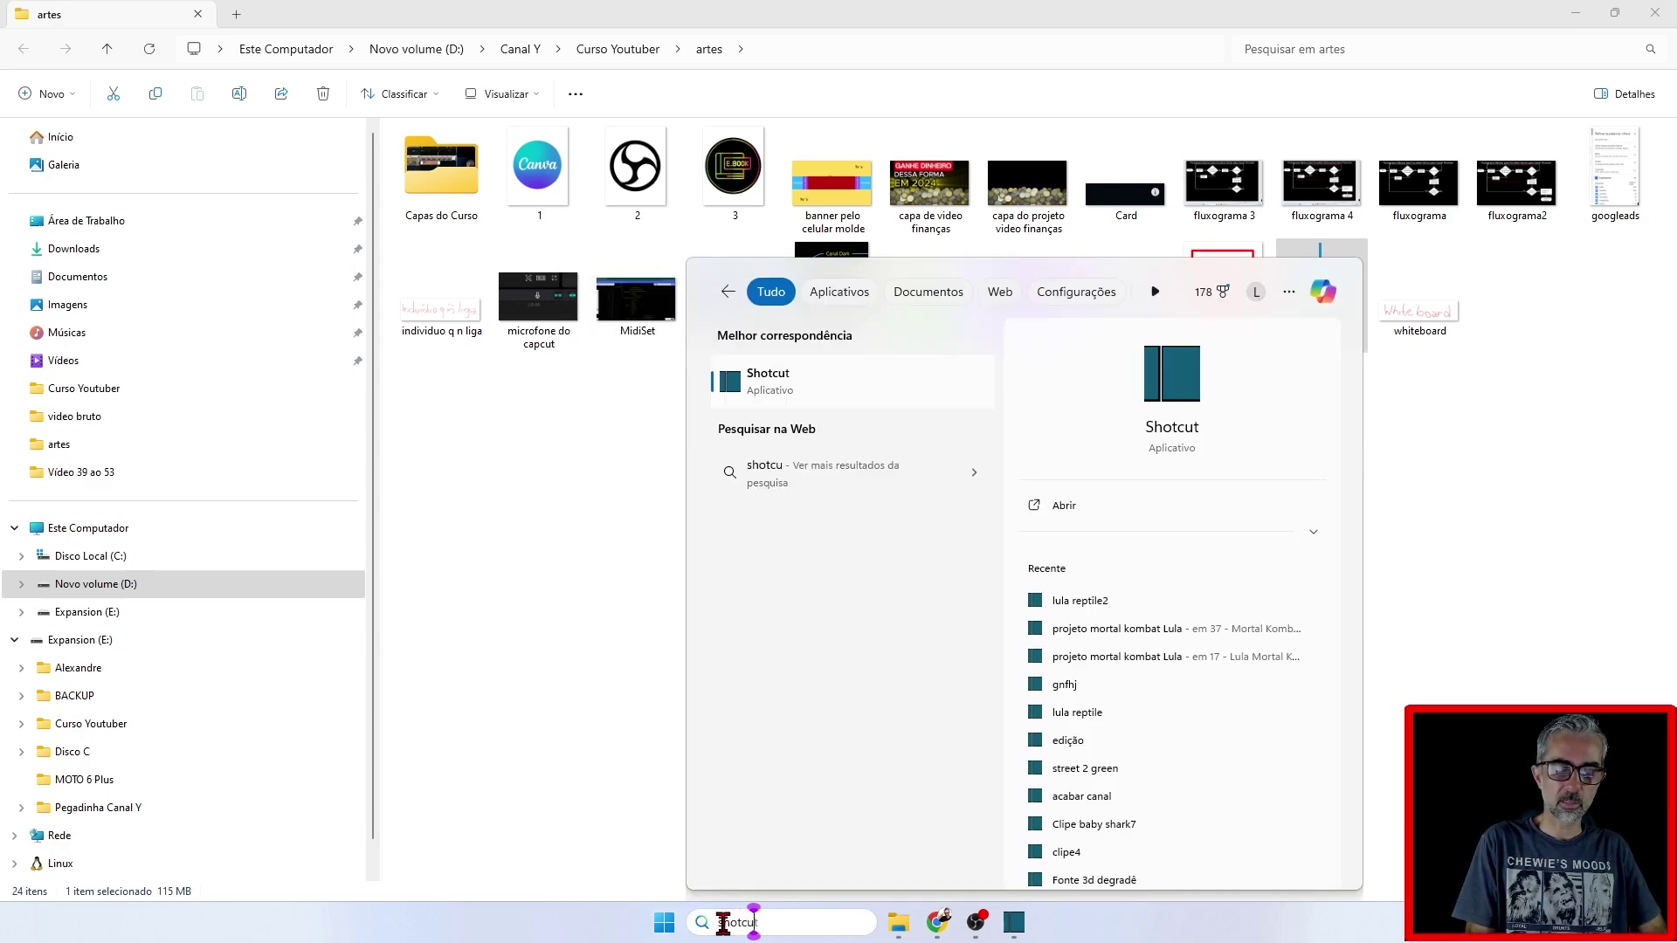
type("t")
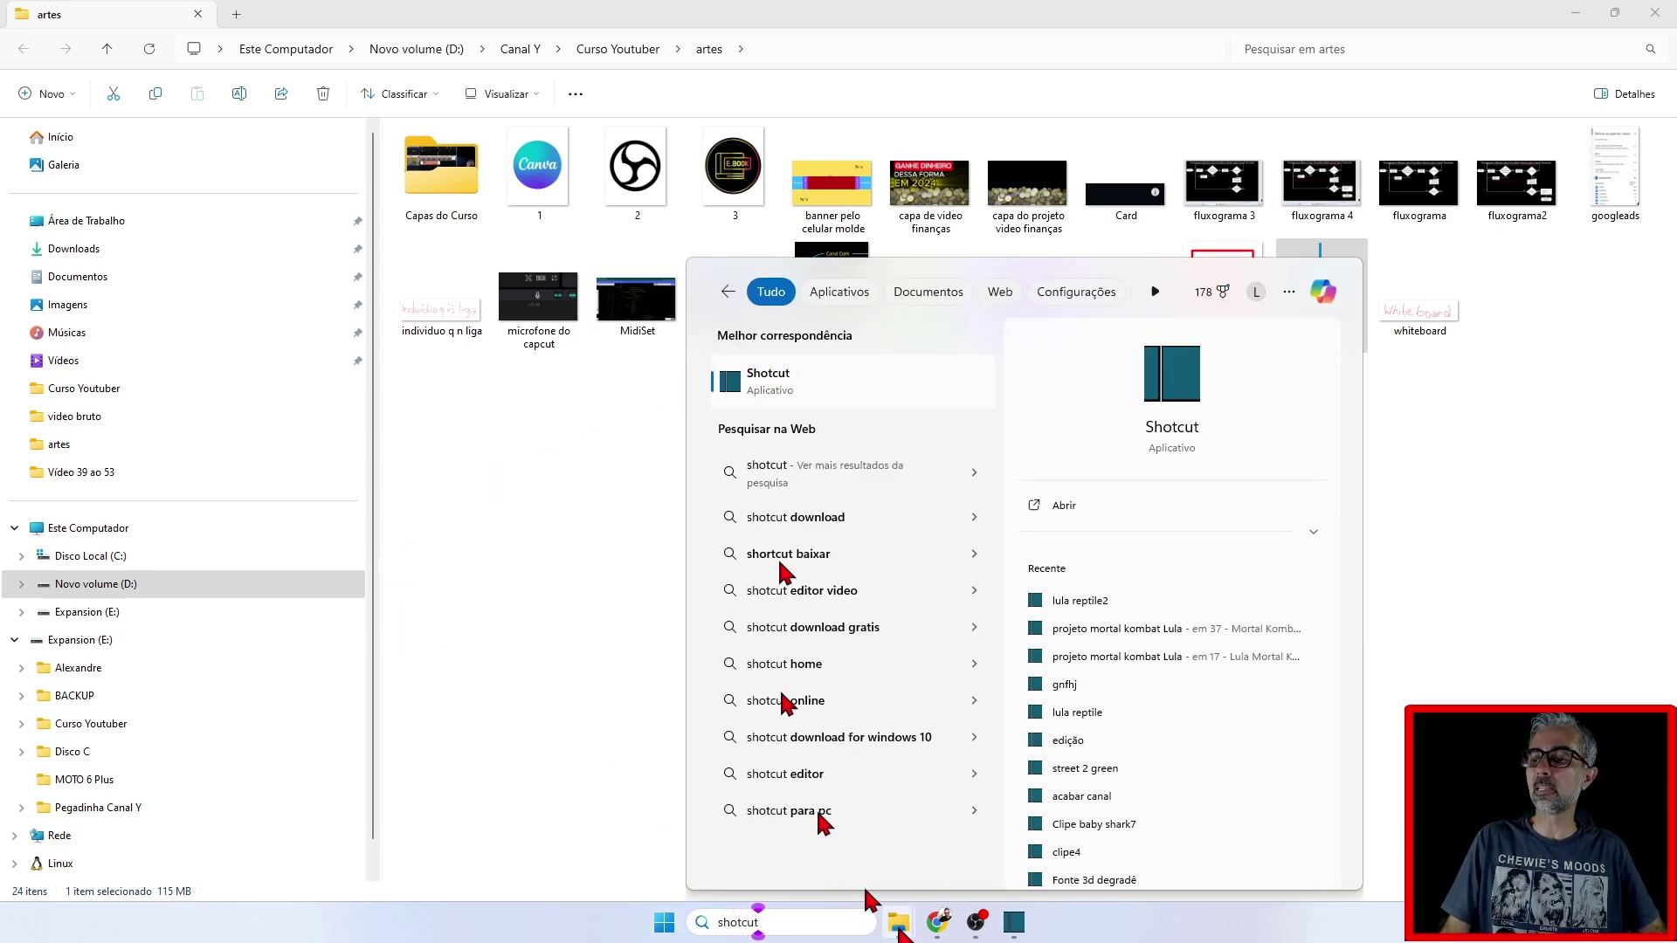
left_click(1013, 923)
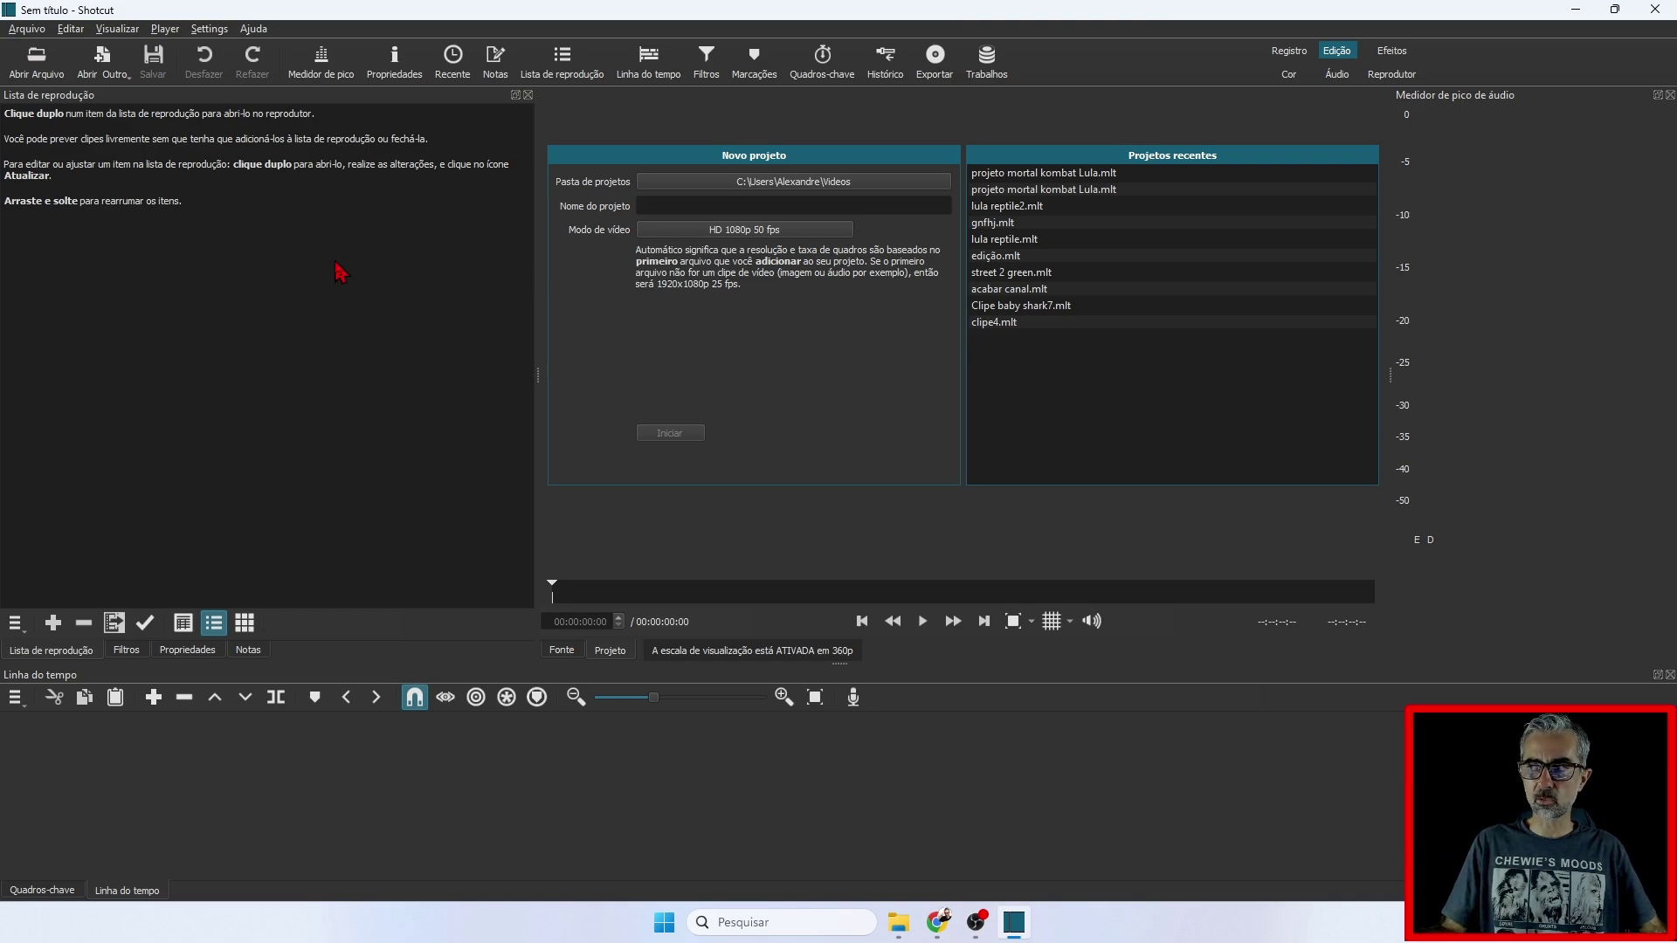
Step: Close the docked playlist, filters, properties, notes, audio peak meter and timeline panels to clear the workspace
left_click(528, 95)
left_click(528, 95)
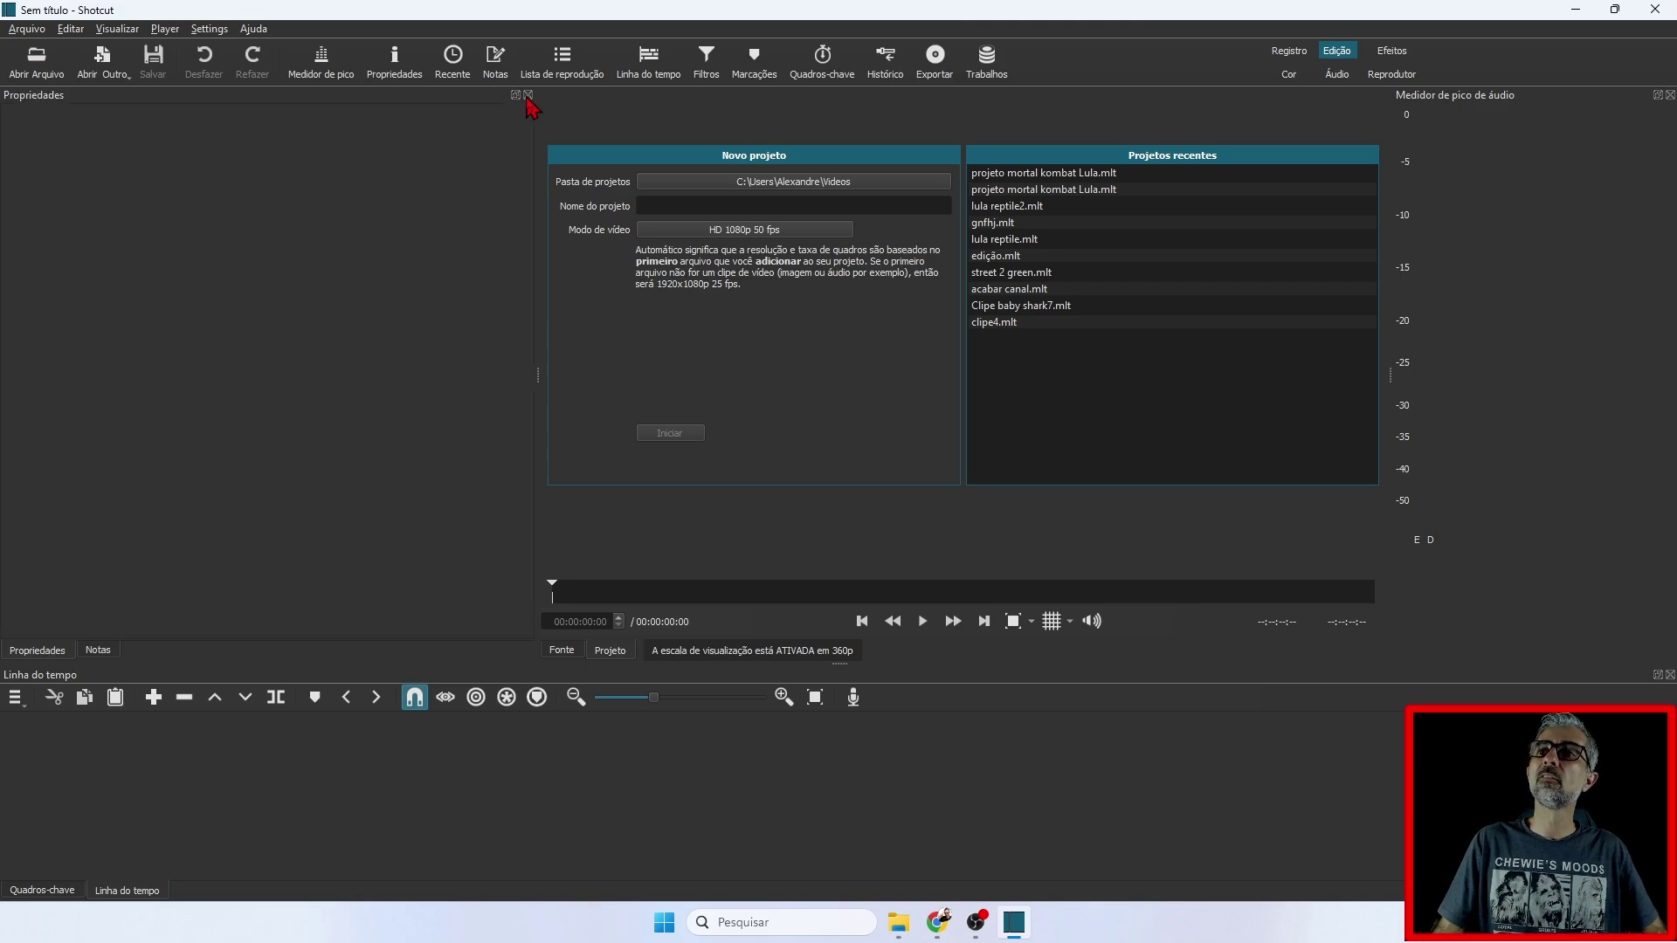
left_click(528, 95)
left_click(528, 96)
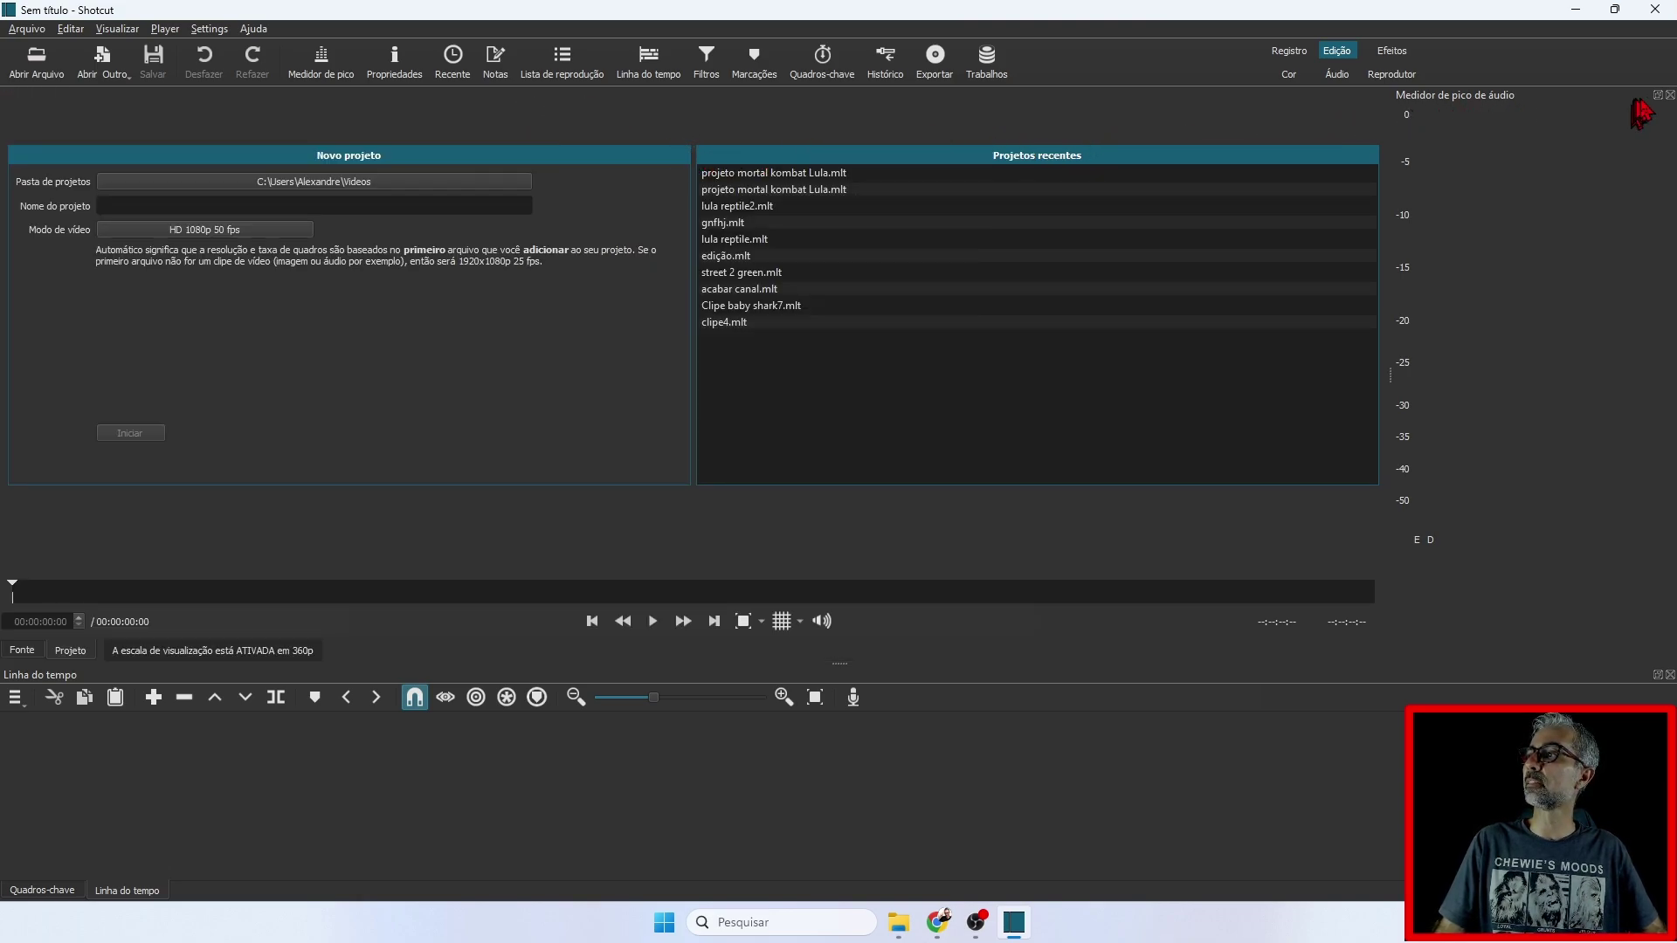
left_click(1670, 95)
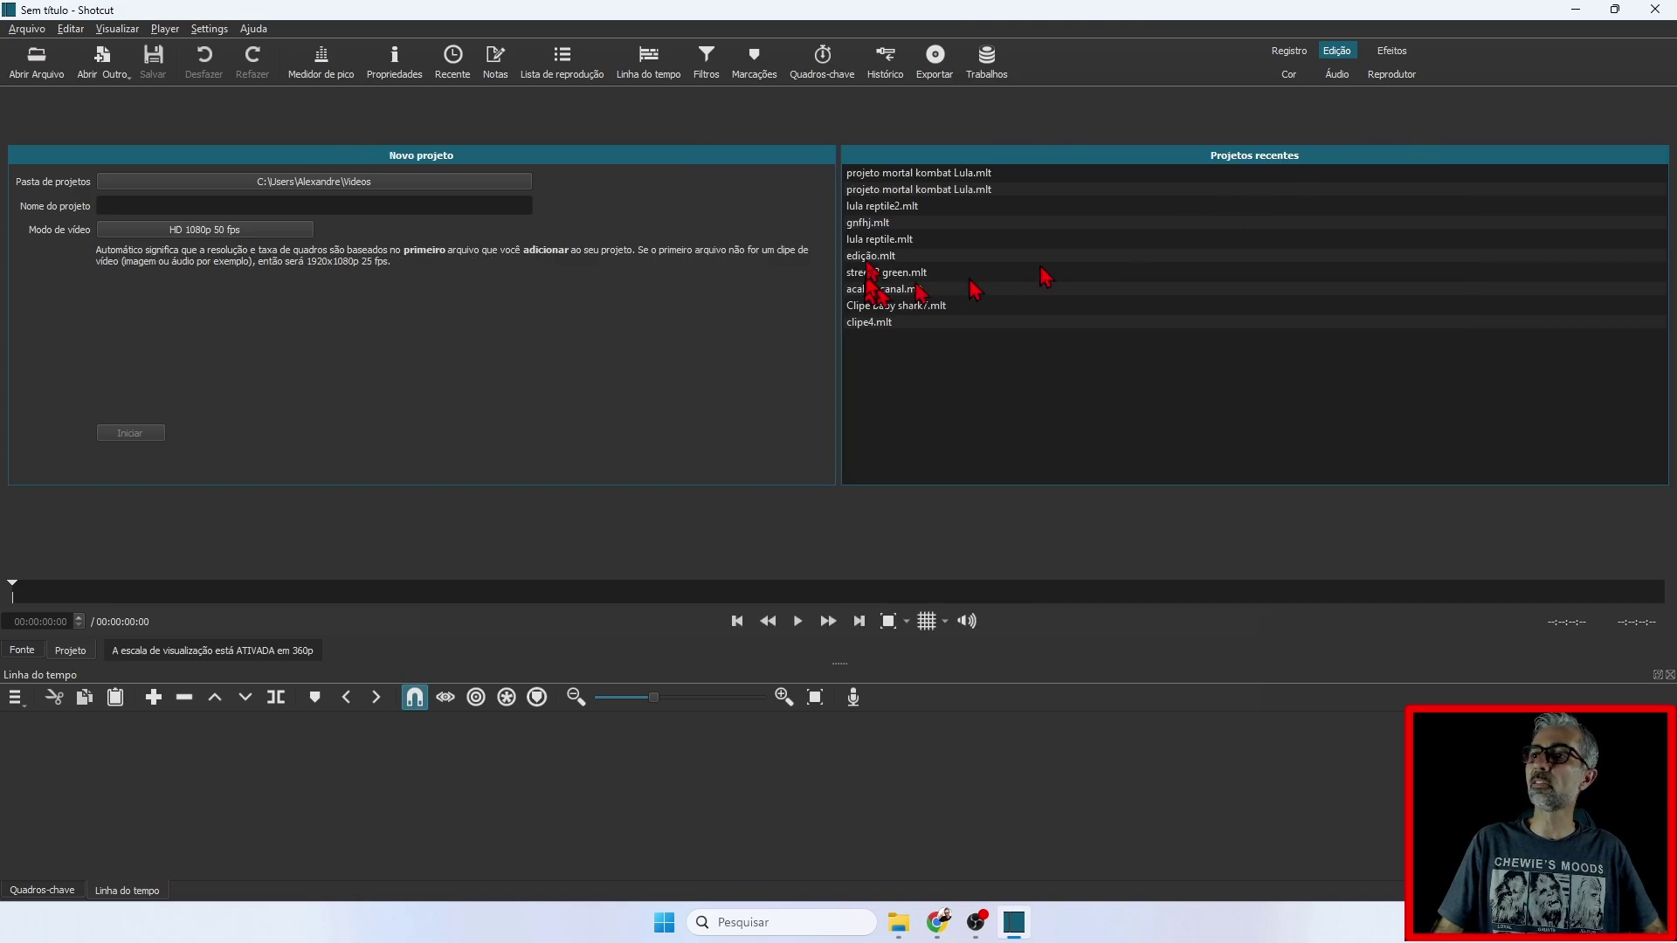
left_click(1670, 675)
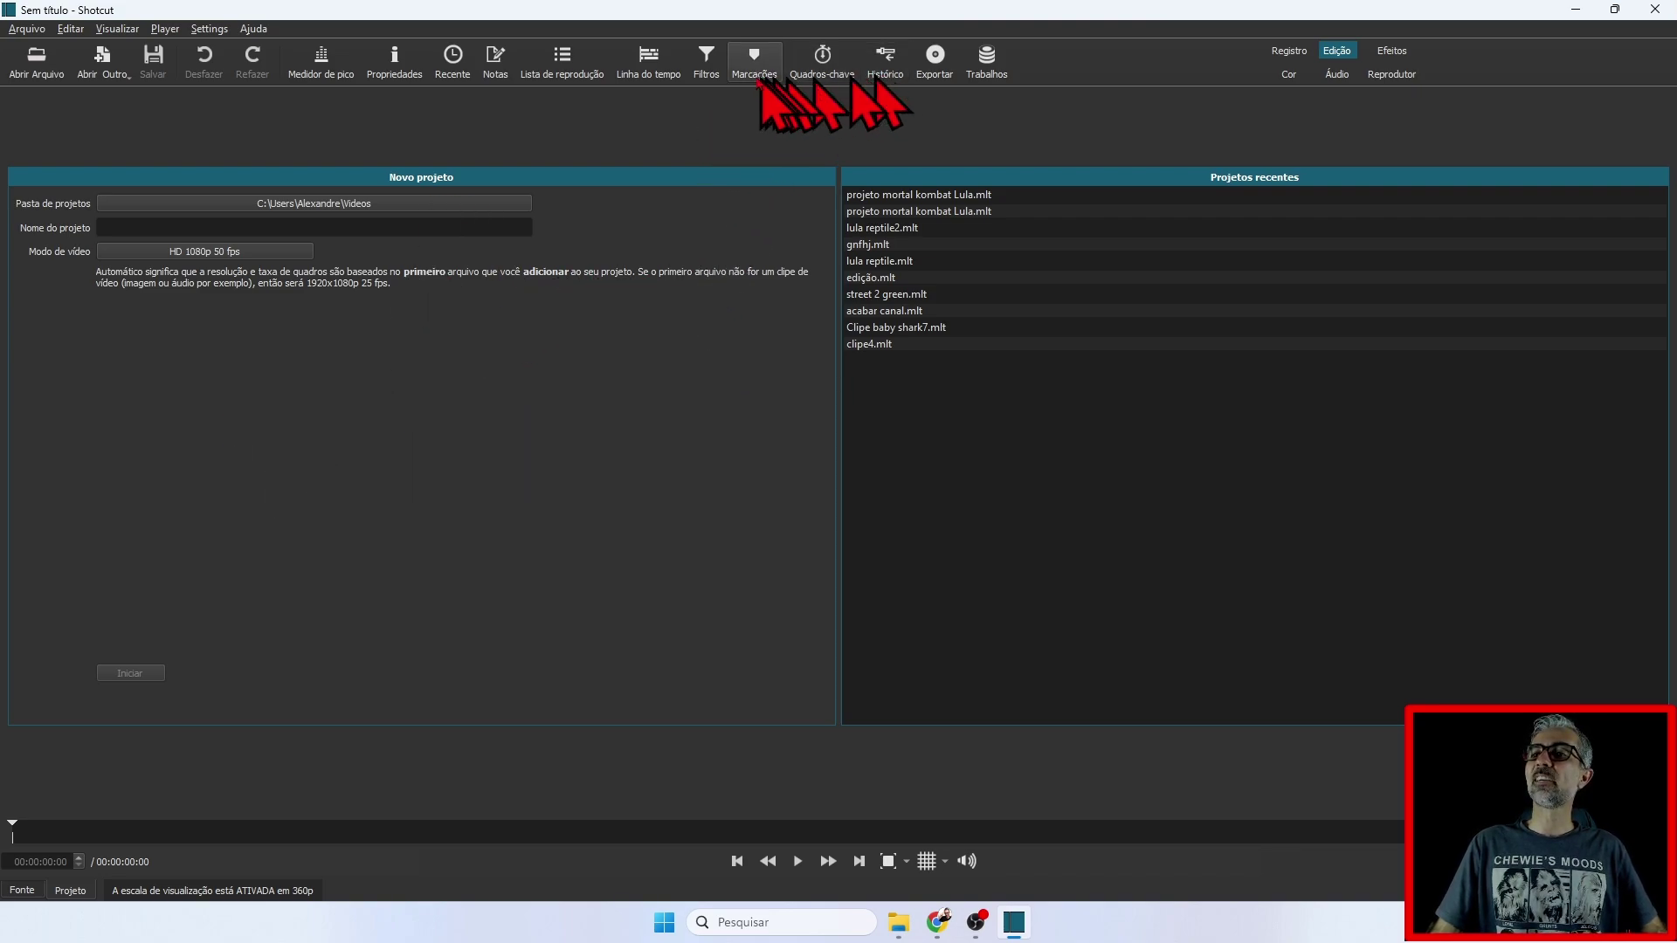
Step: Restore the timeline, playlist and audio peak meter panels and show the jobs panel
left_click(651, 72)
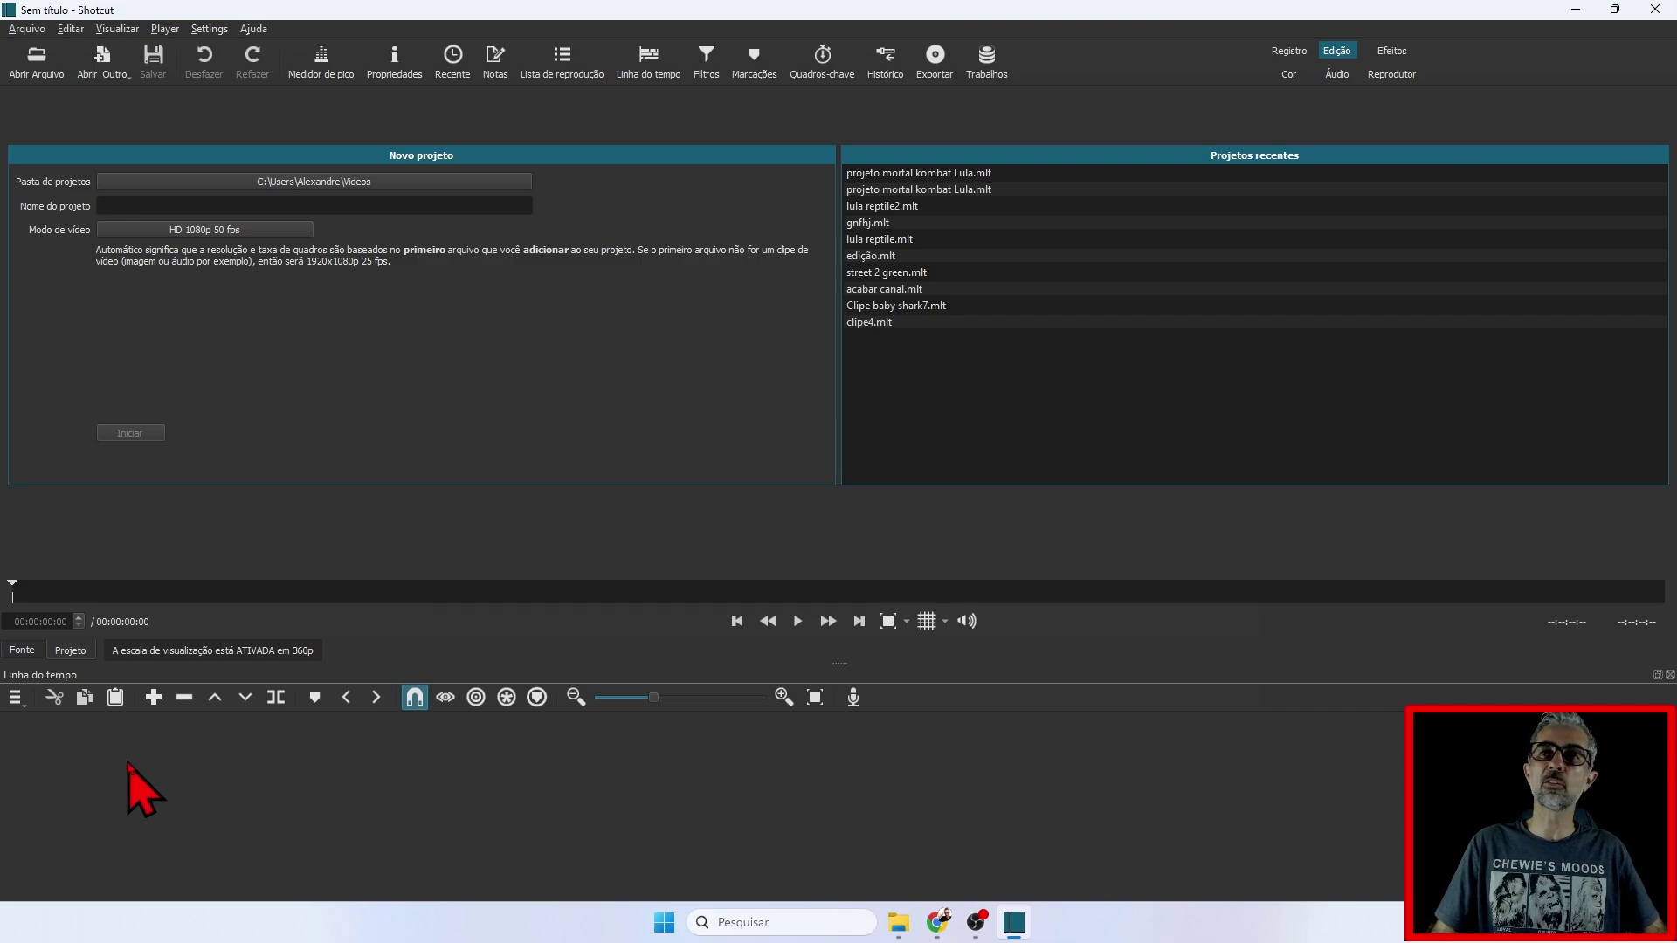
left_click(561, 78)
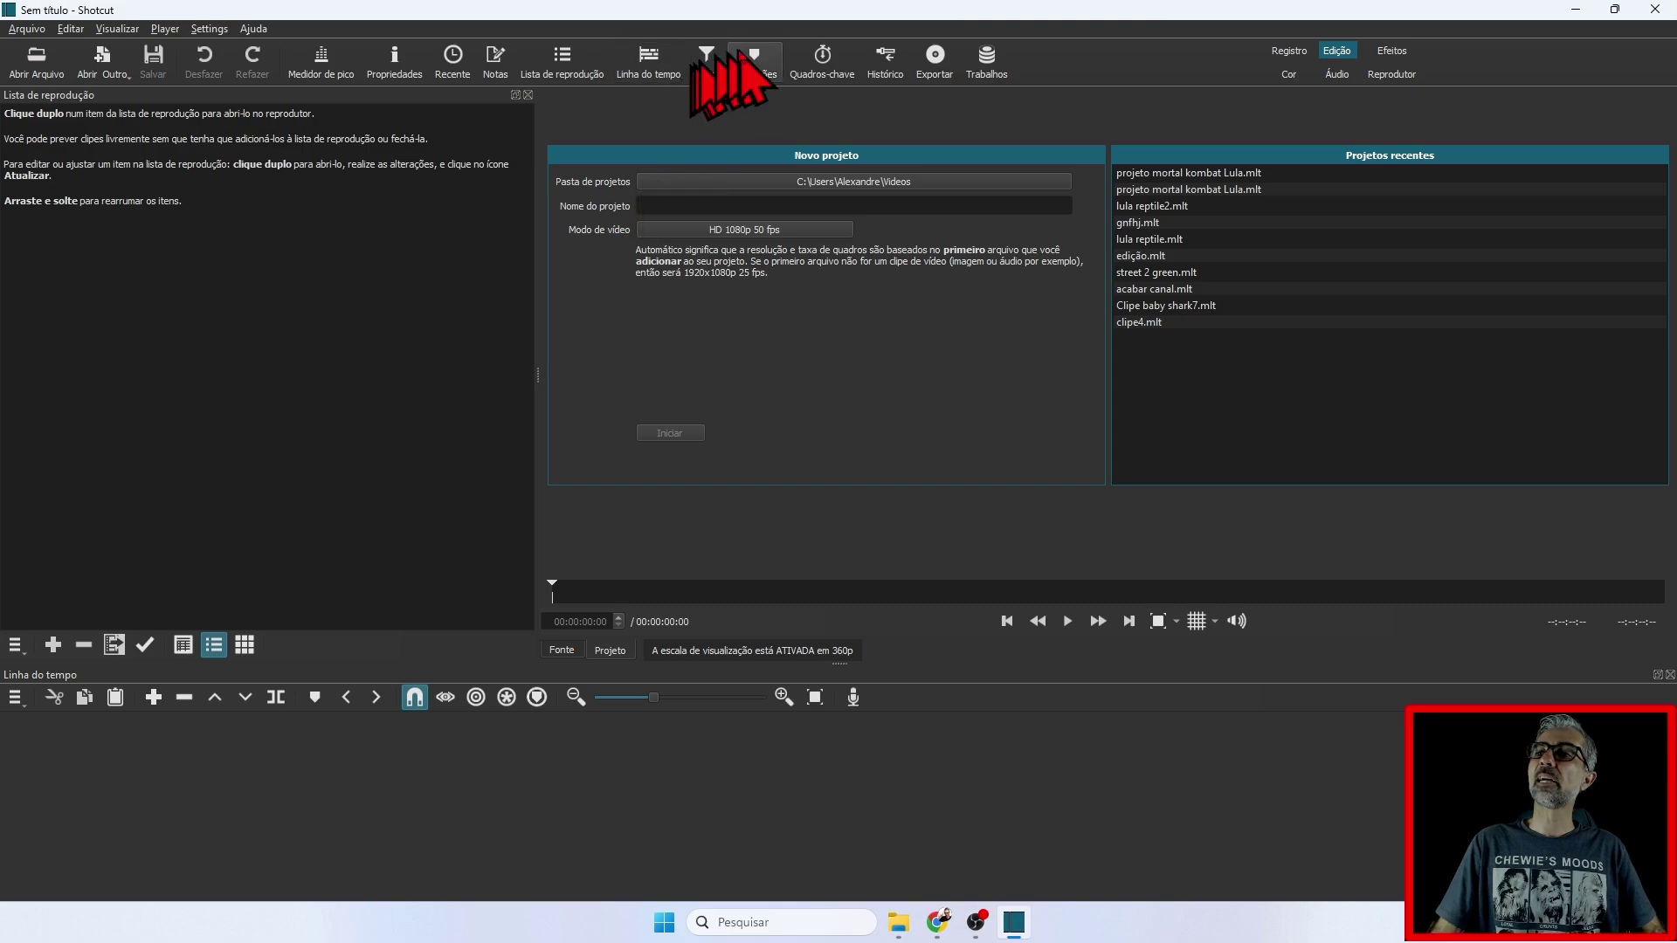
left_click(321, 68)
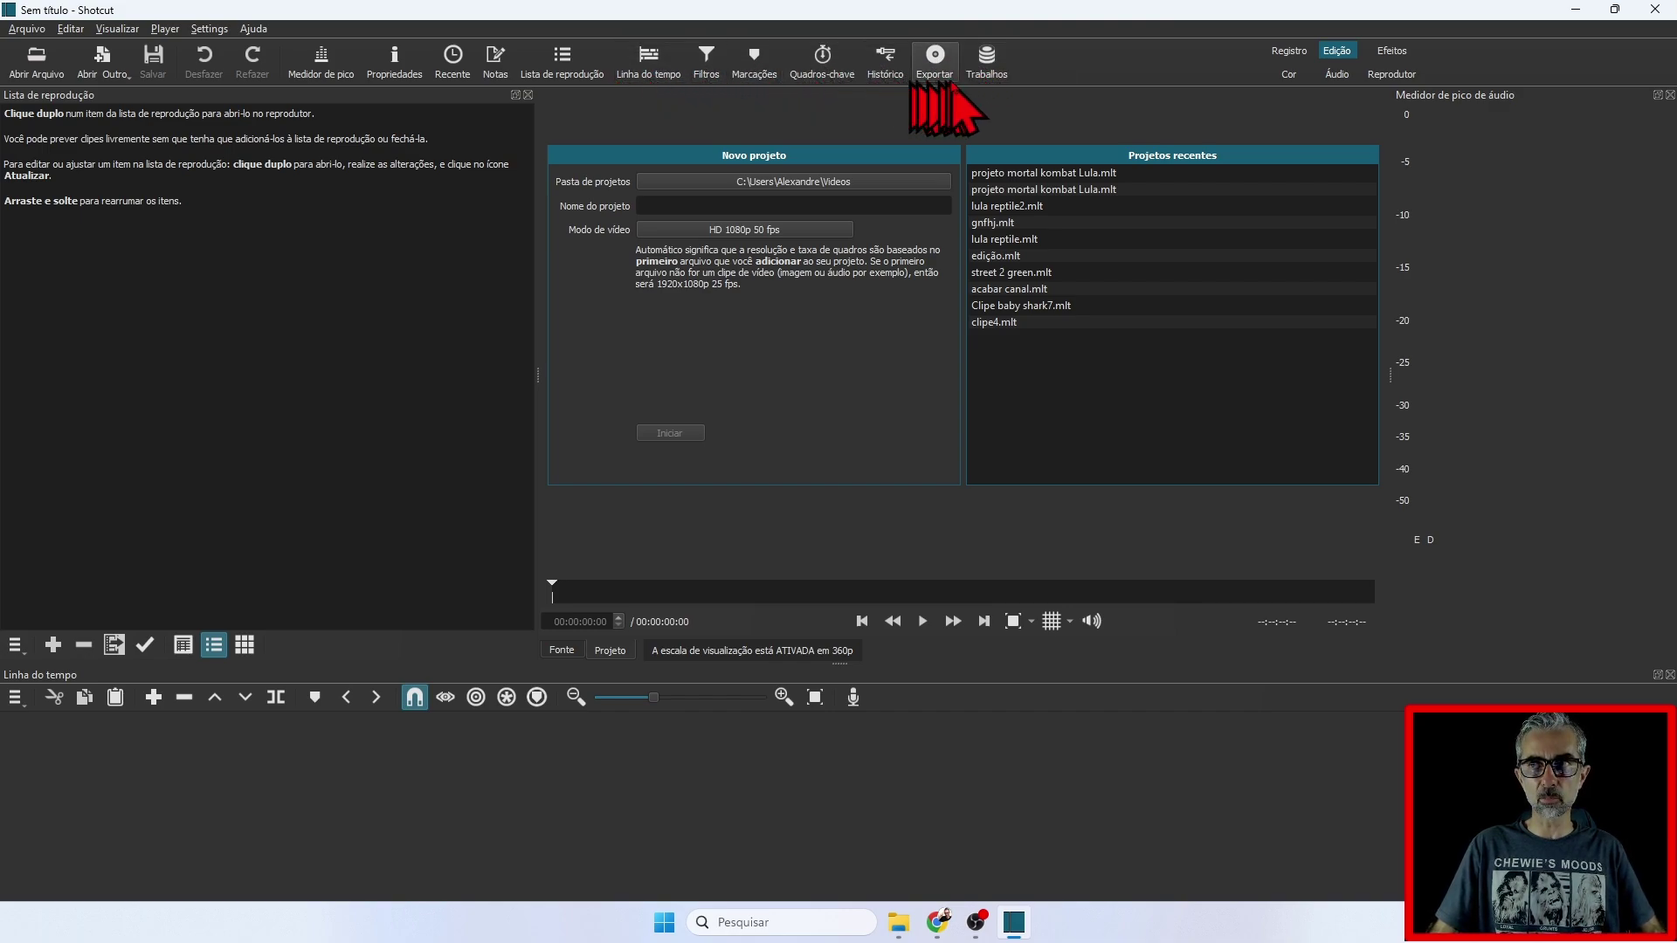
left_click(996, 71)
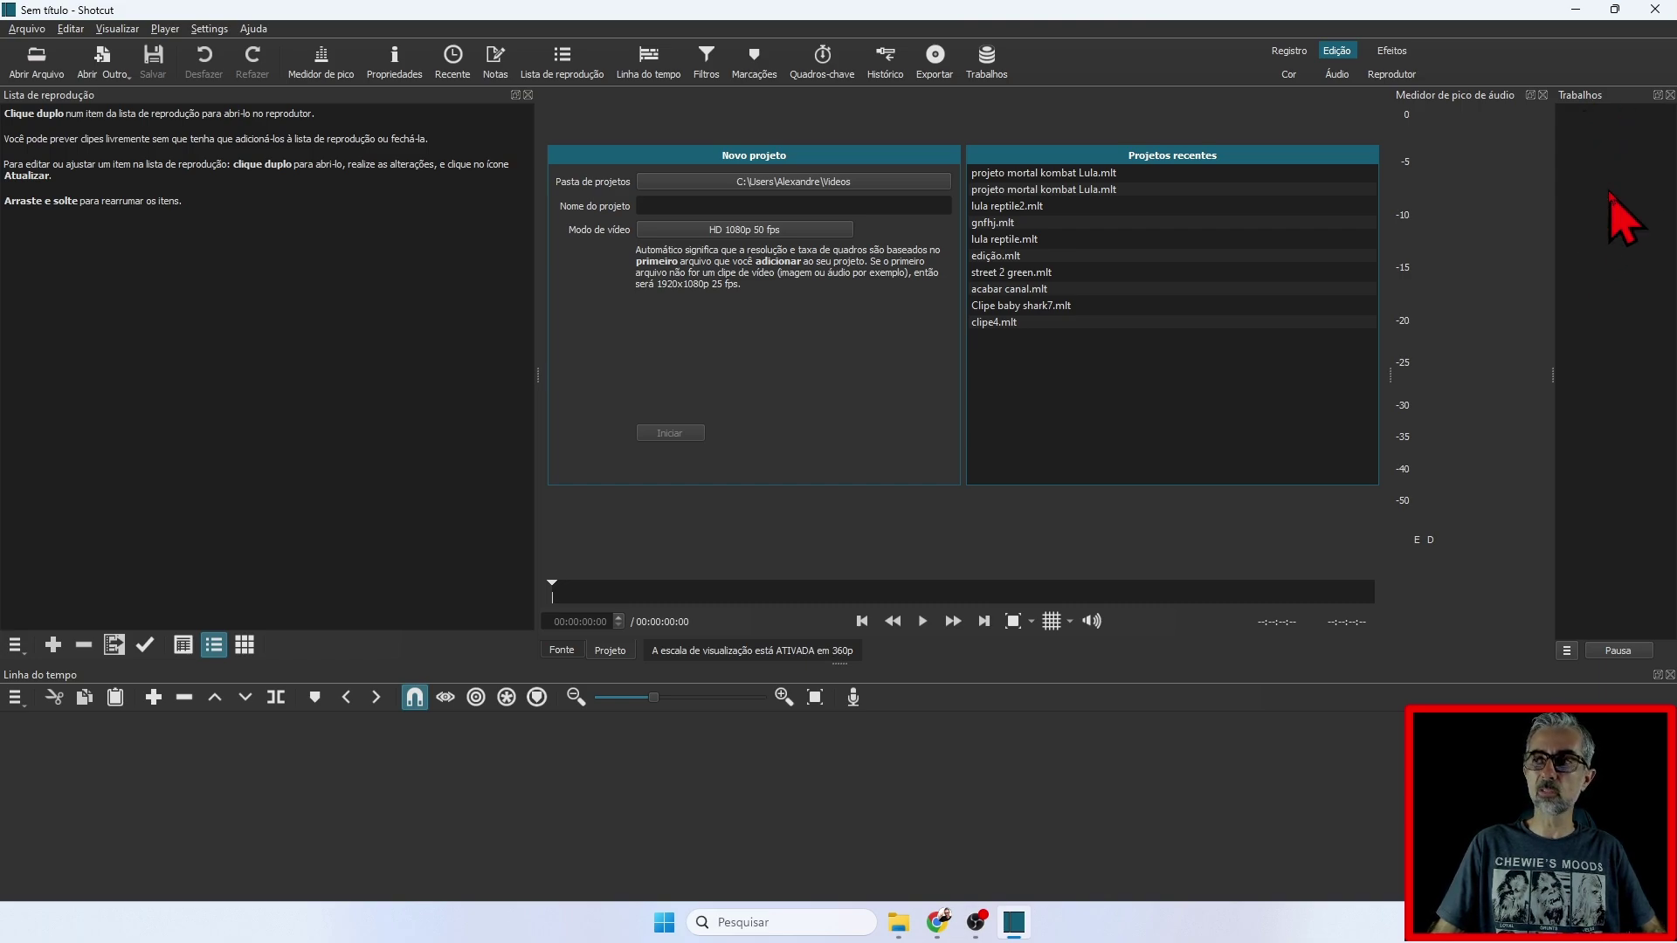
Step: Show the export, history and keyframes panels in the workspace
left_click(936, 62)
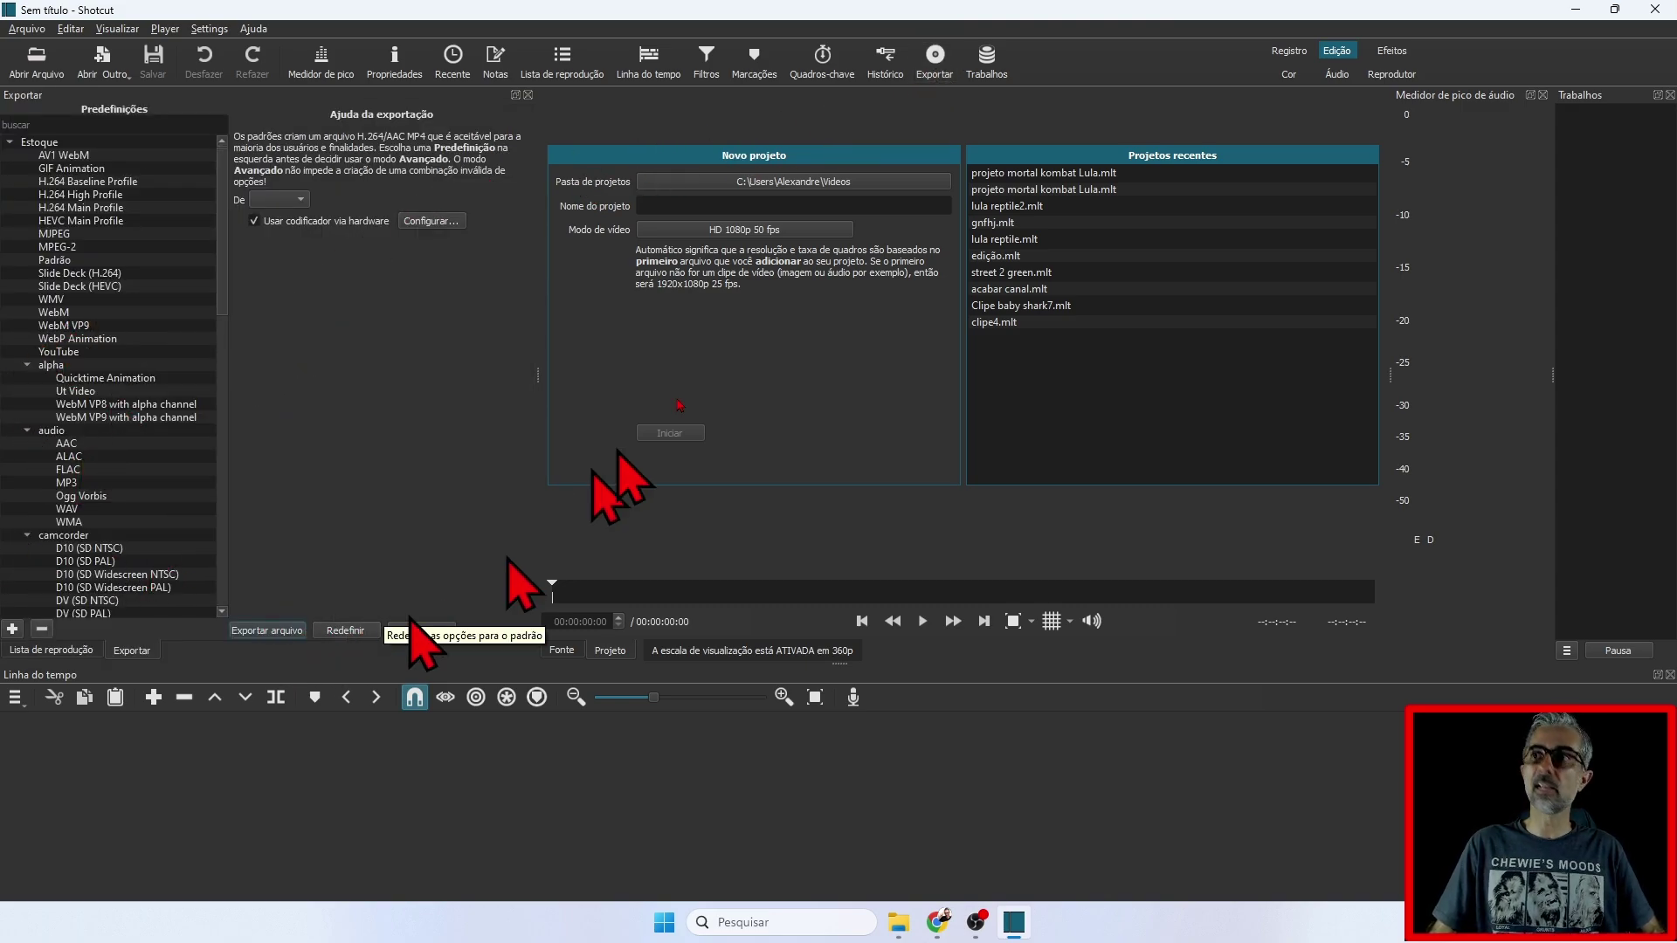
left_click(893, 62)
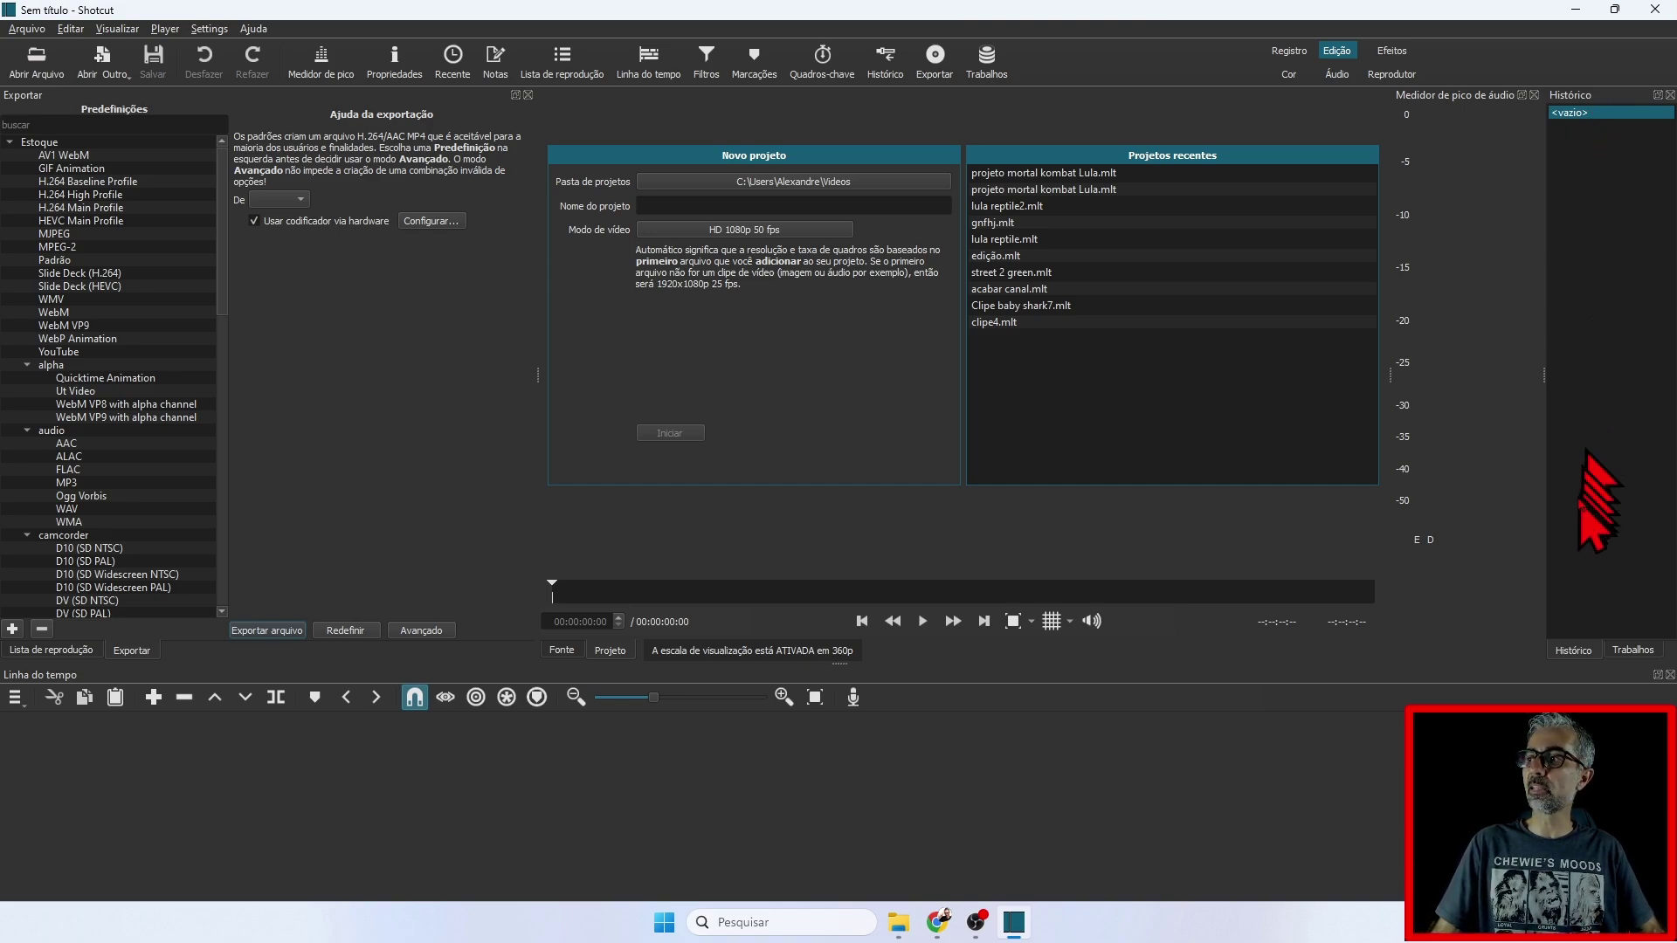
left_click(831, 66)
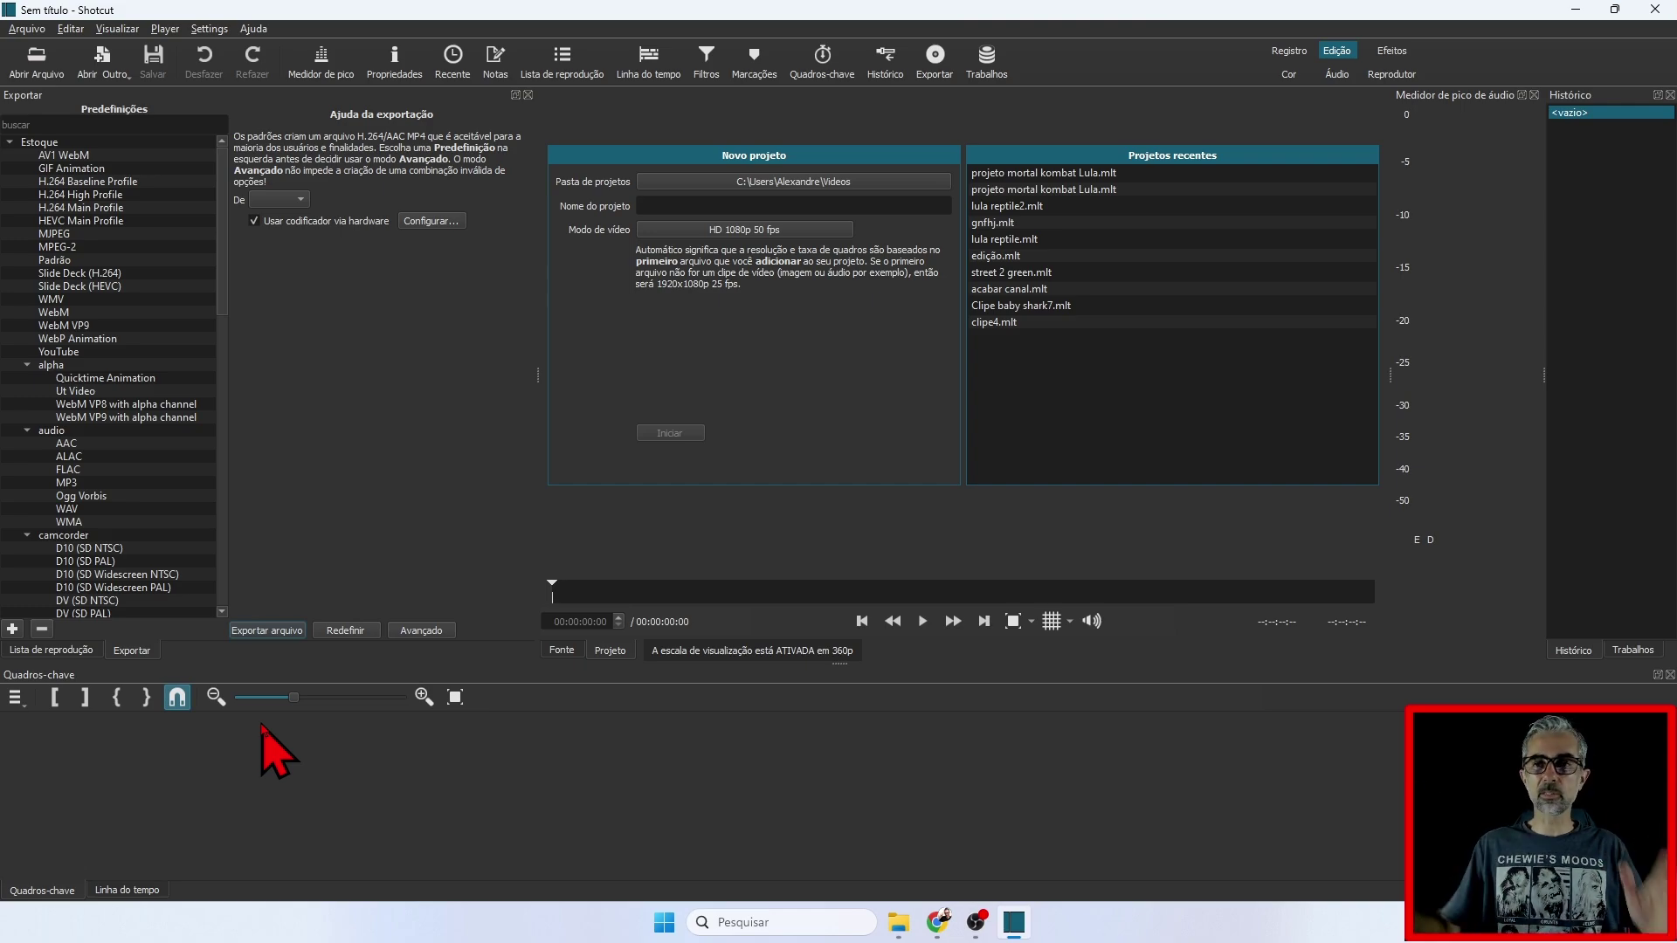
Step: Bring the playlist forward, show the filters and properties panels, and hide the audio peak meter
left_click(567, 66)
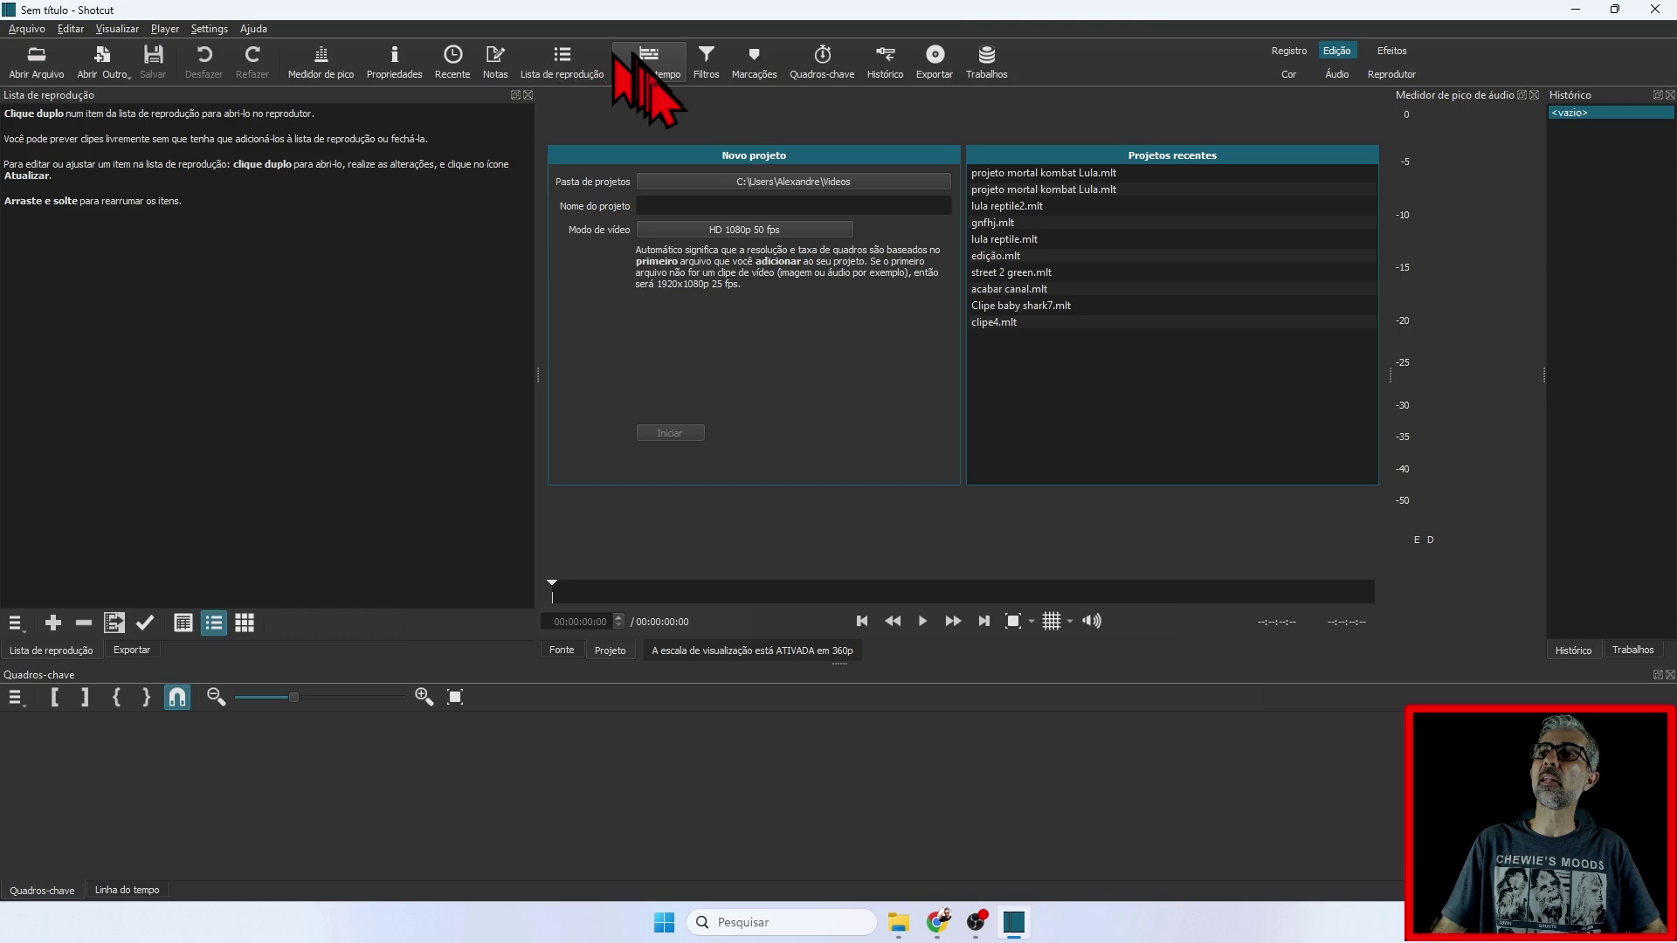
left_click(705, 61)
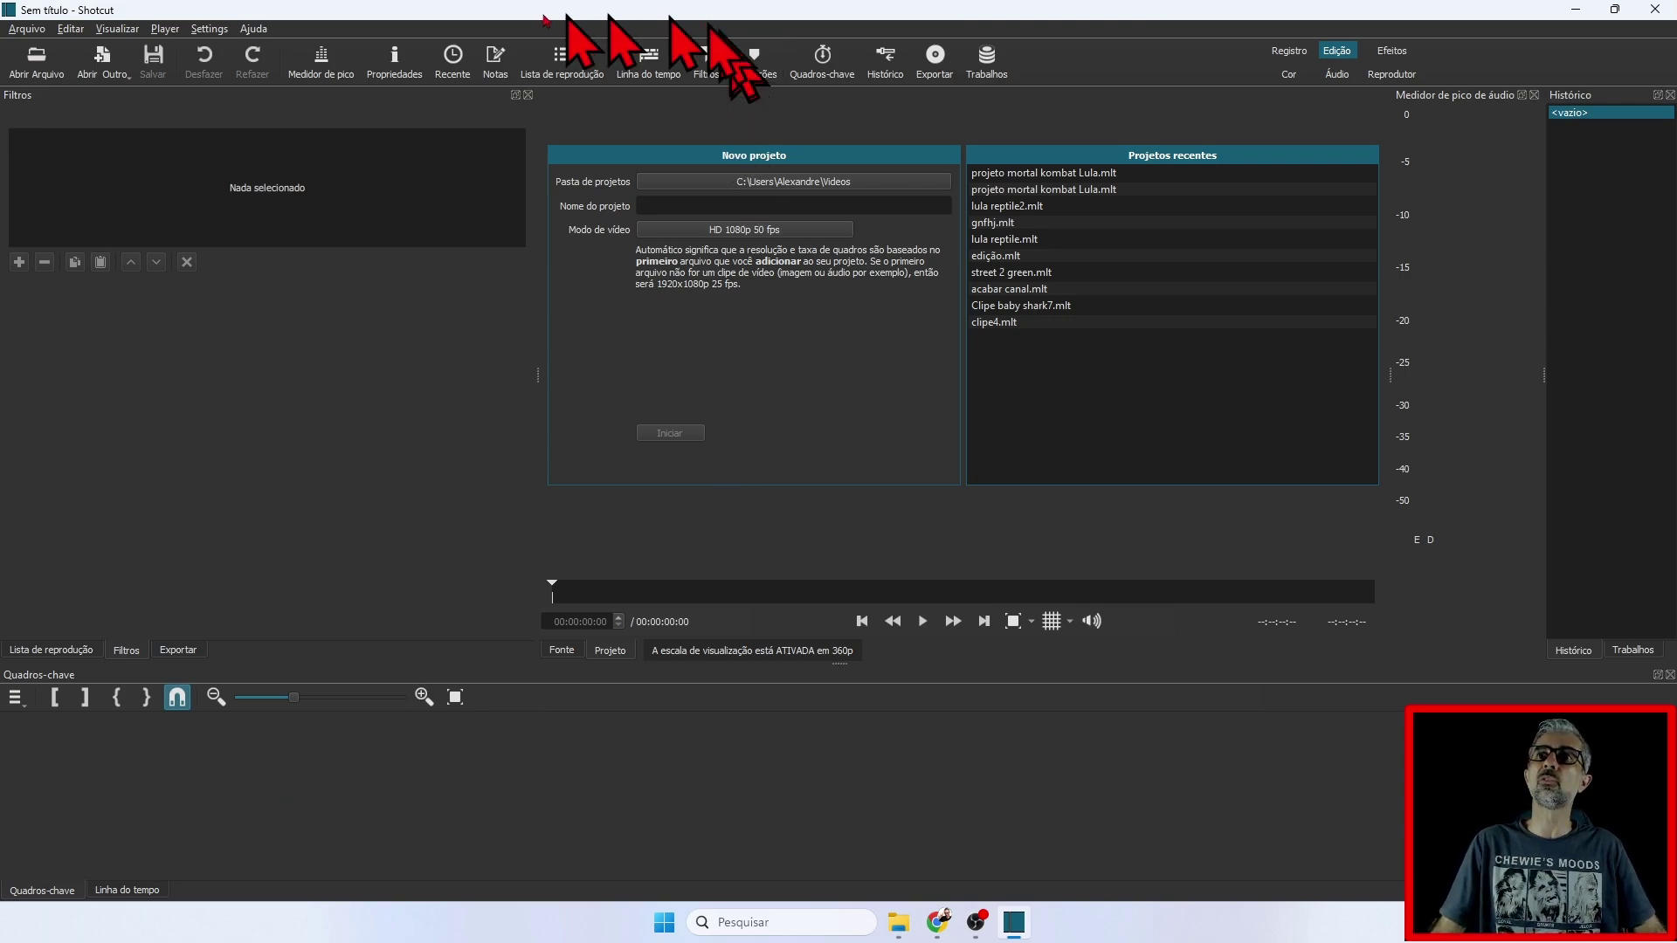
left_click(407, 67)
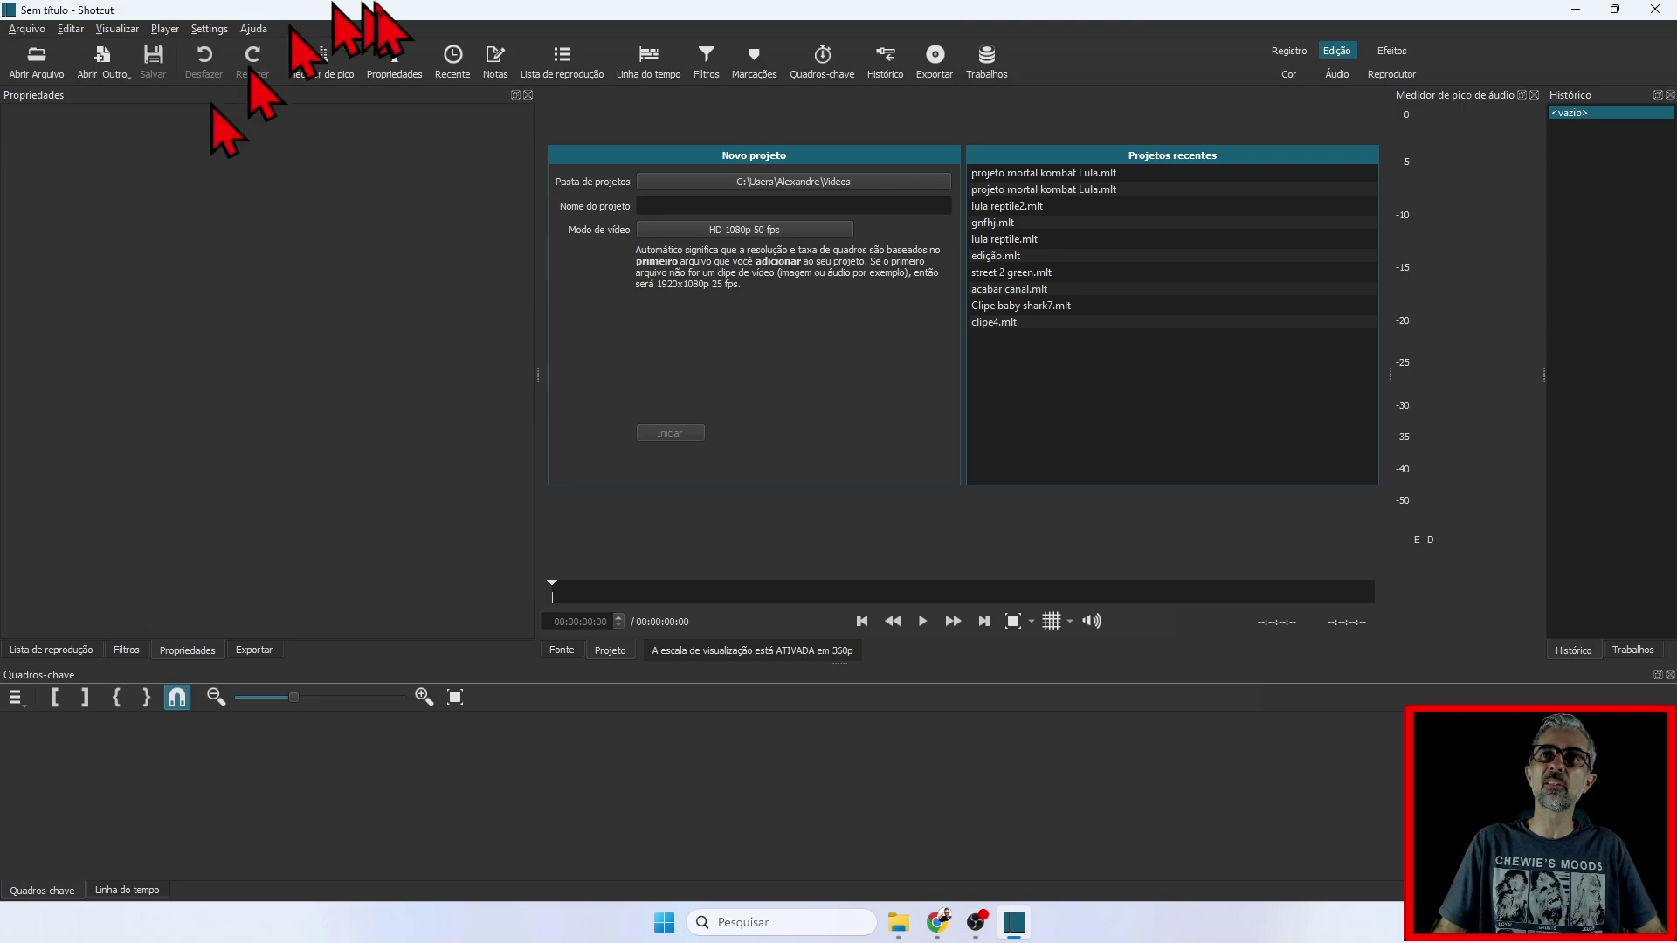
left_click(323, 66)
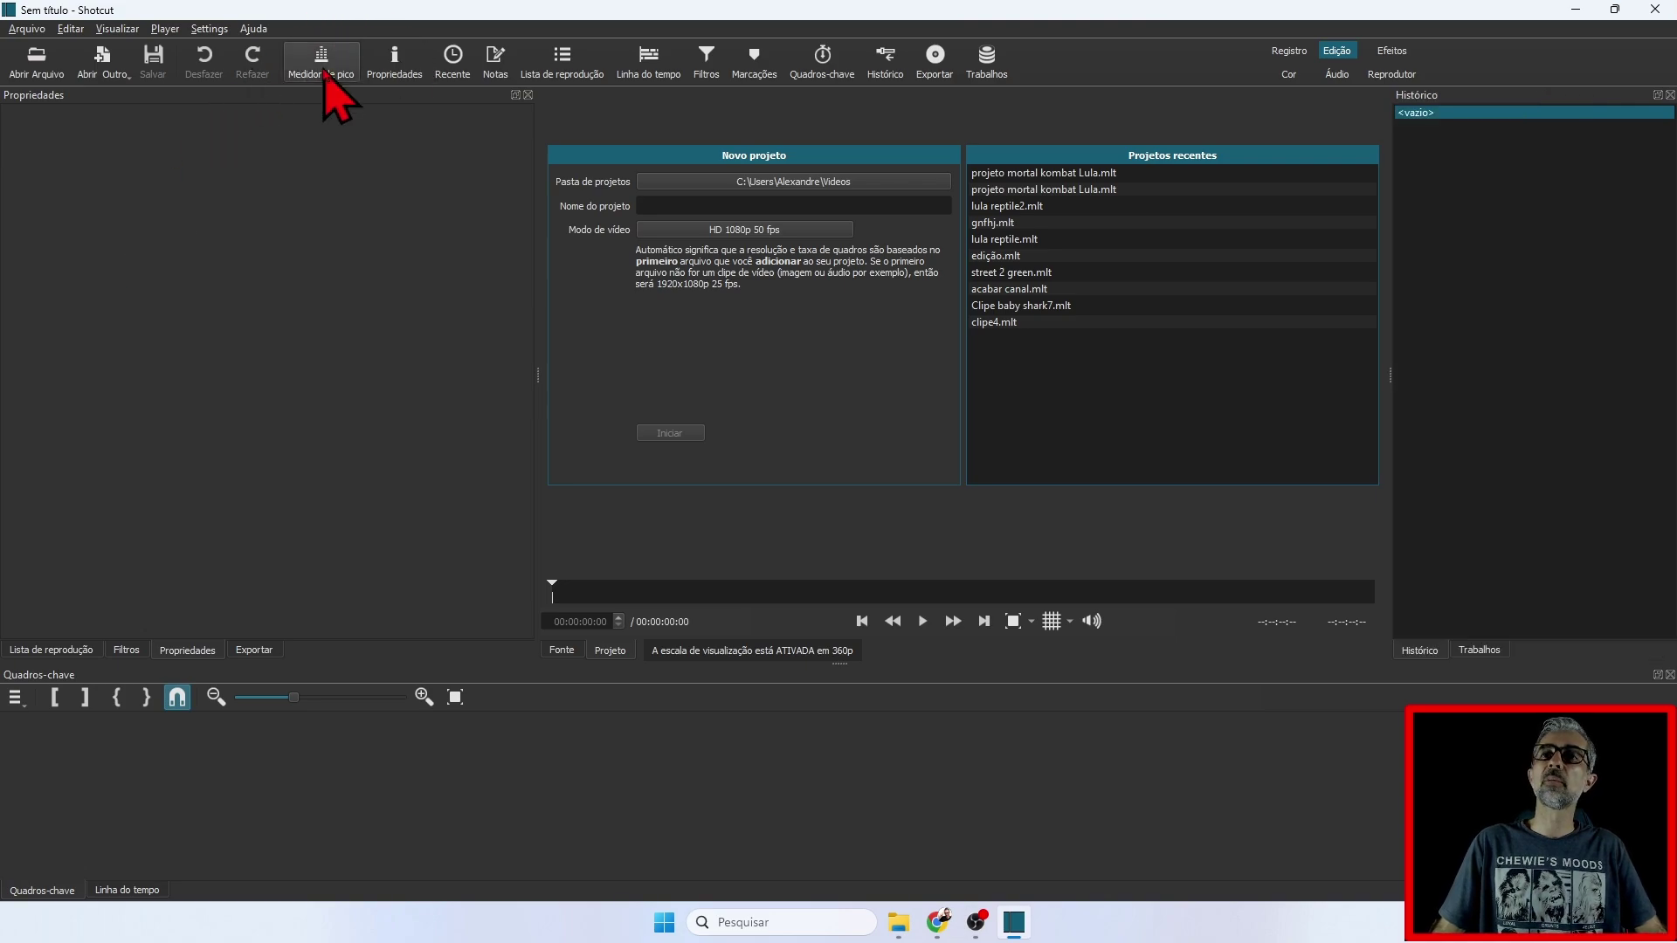
Step: Turn on proxy use (Usar proxy) for video editing
left_click(208, 29)
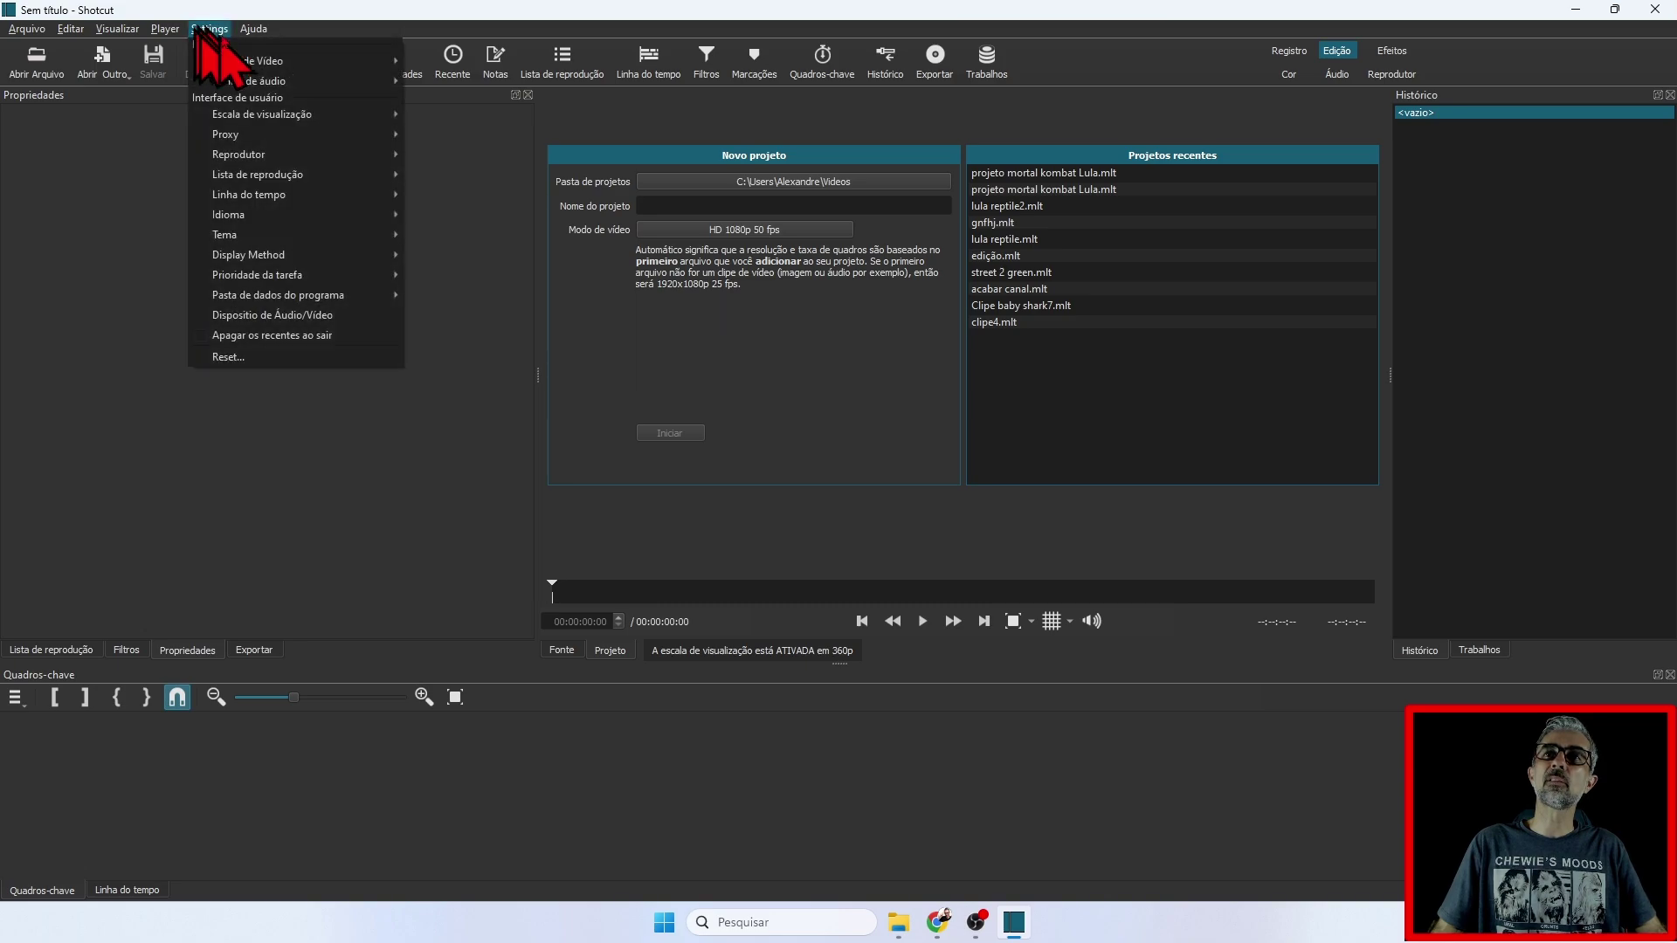
mouse_move(255, 66)
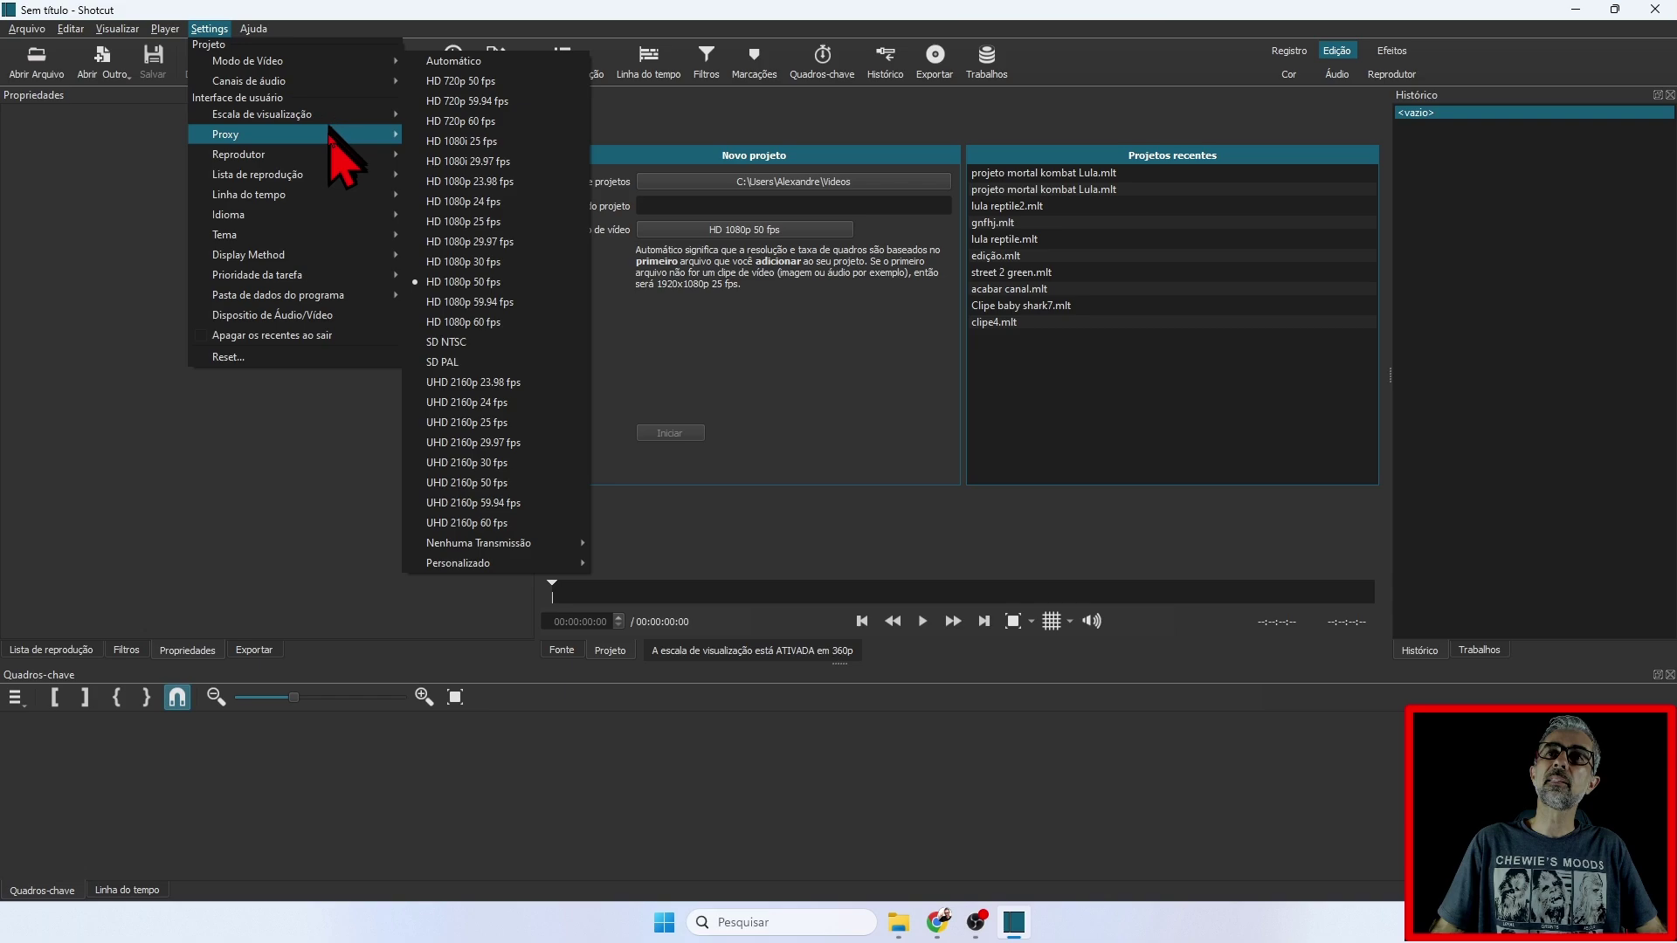
mouse_move(331, 133)
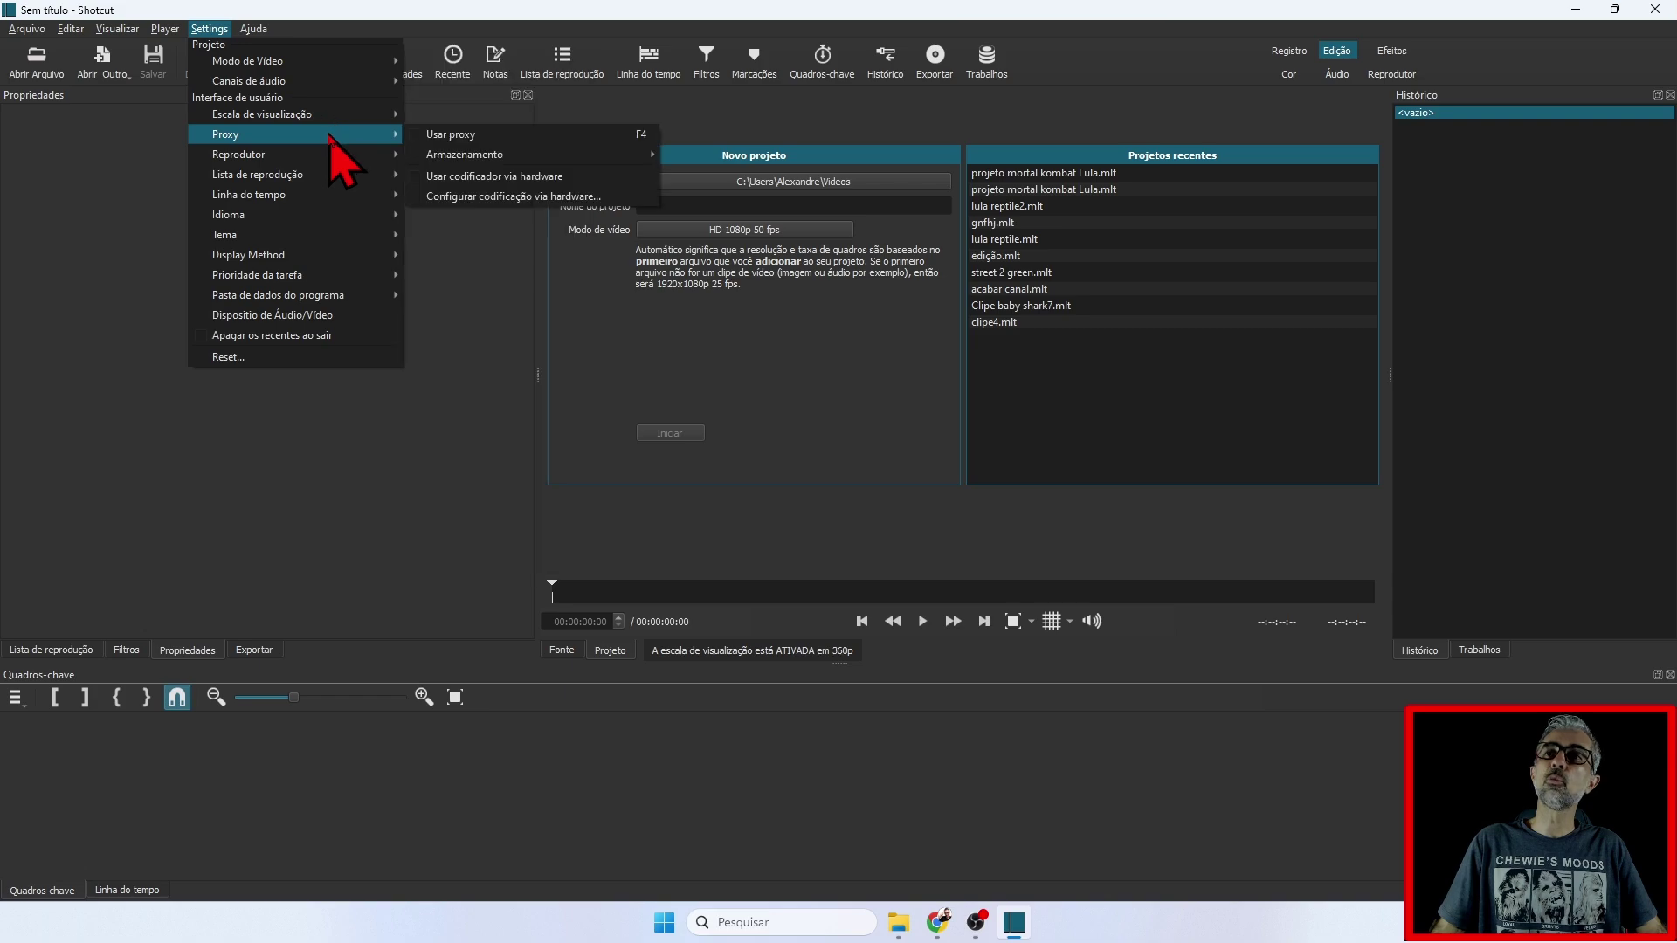
left_click(420, 137)
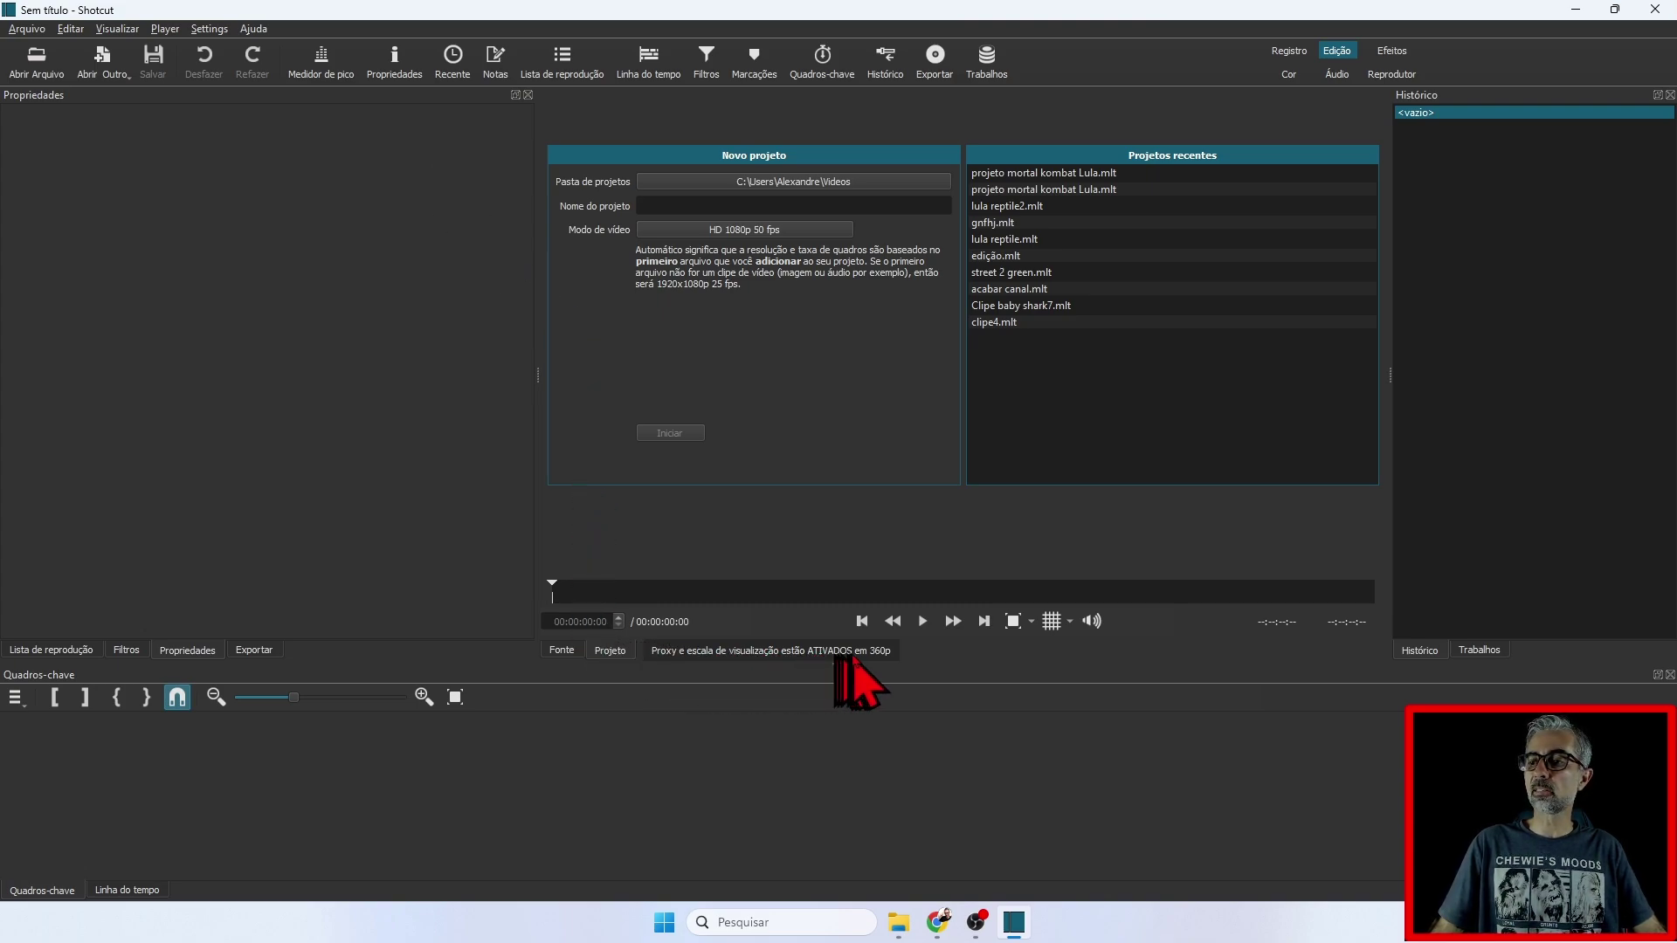
Step: Enable the hardware encoder (Usar codificador via hardware) for proxy files
left_click(209, 29)
mouse_move(202, 80)
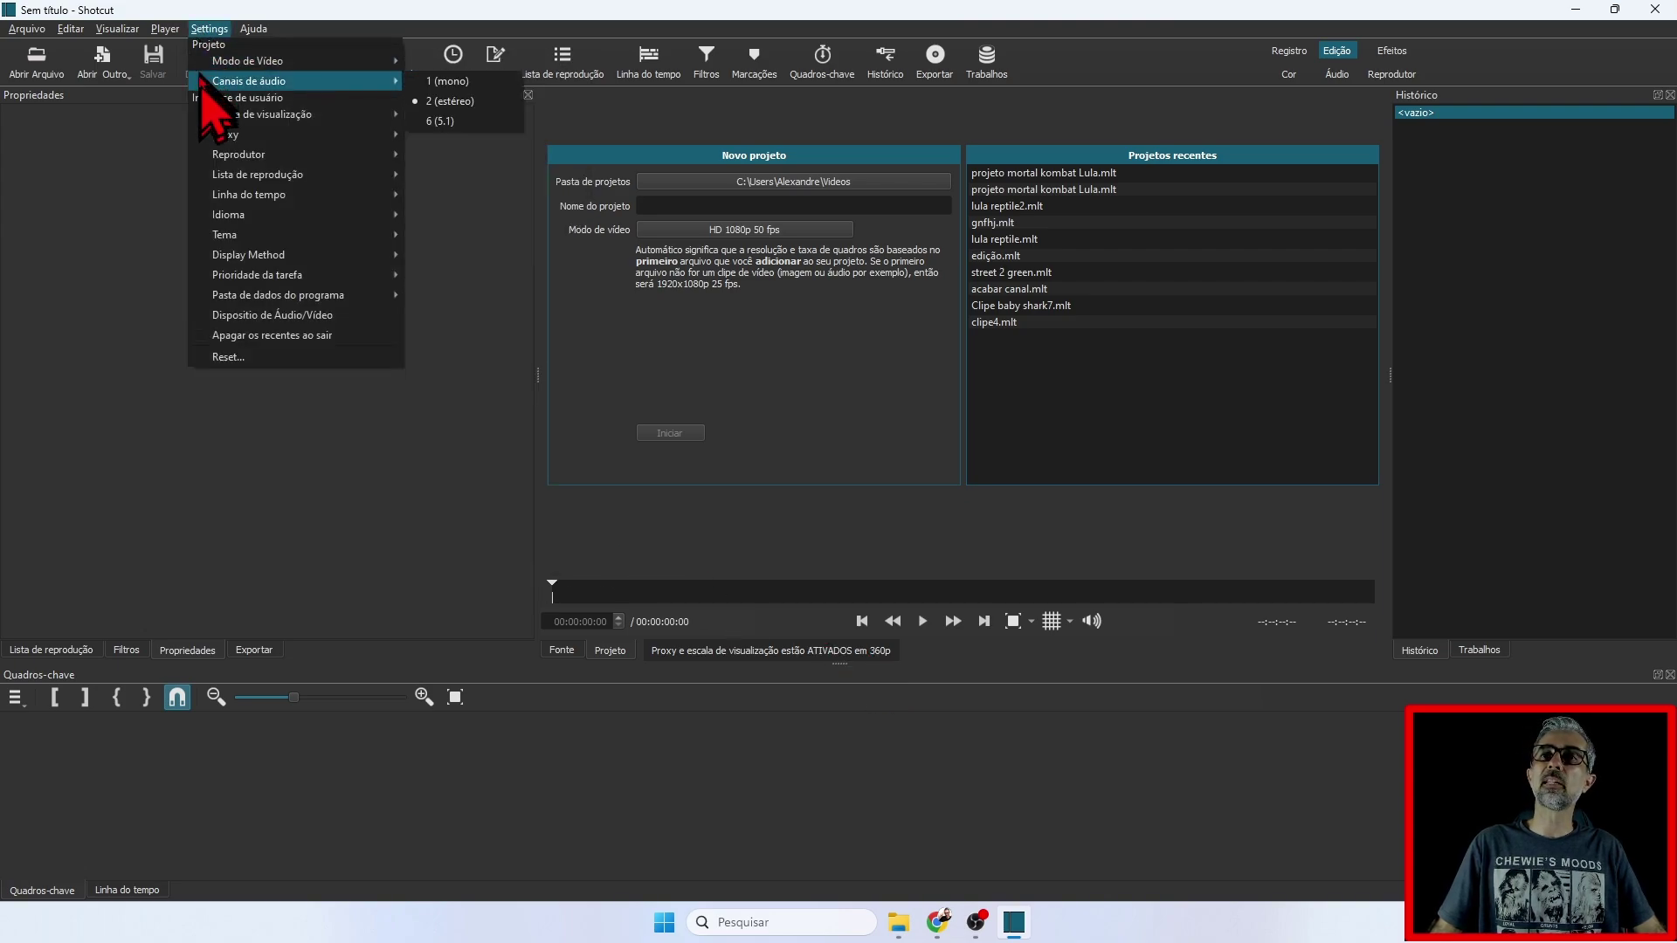
mouse_move(253, 136)
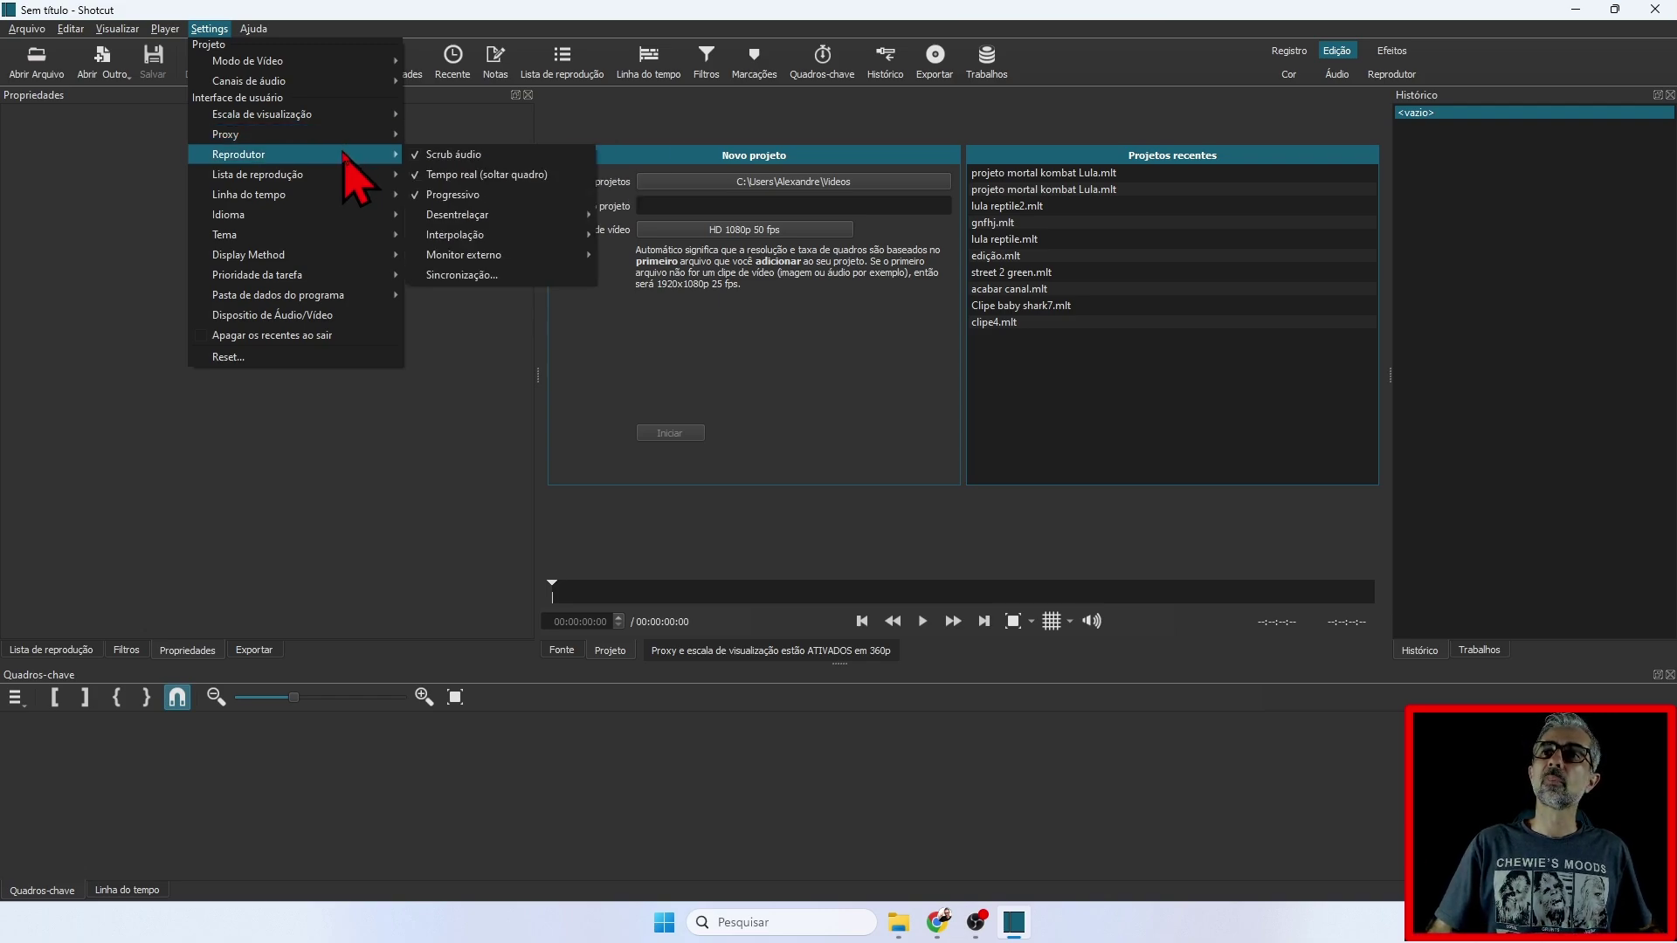
mouse_move(338, 200)
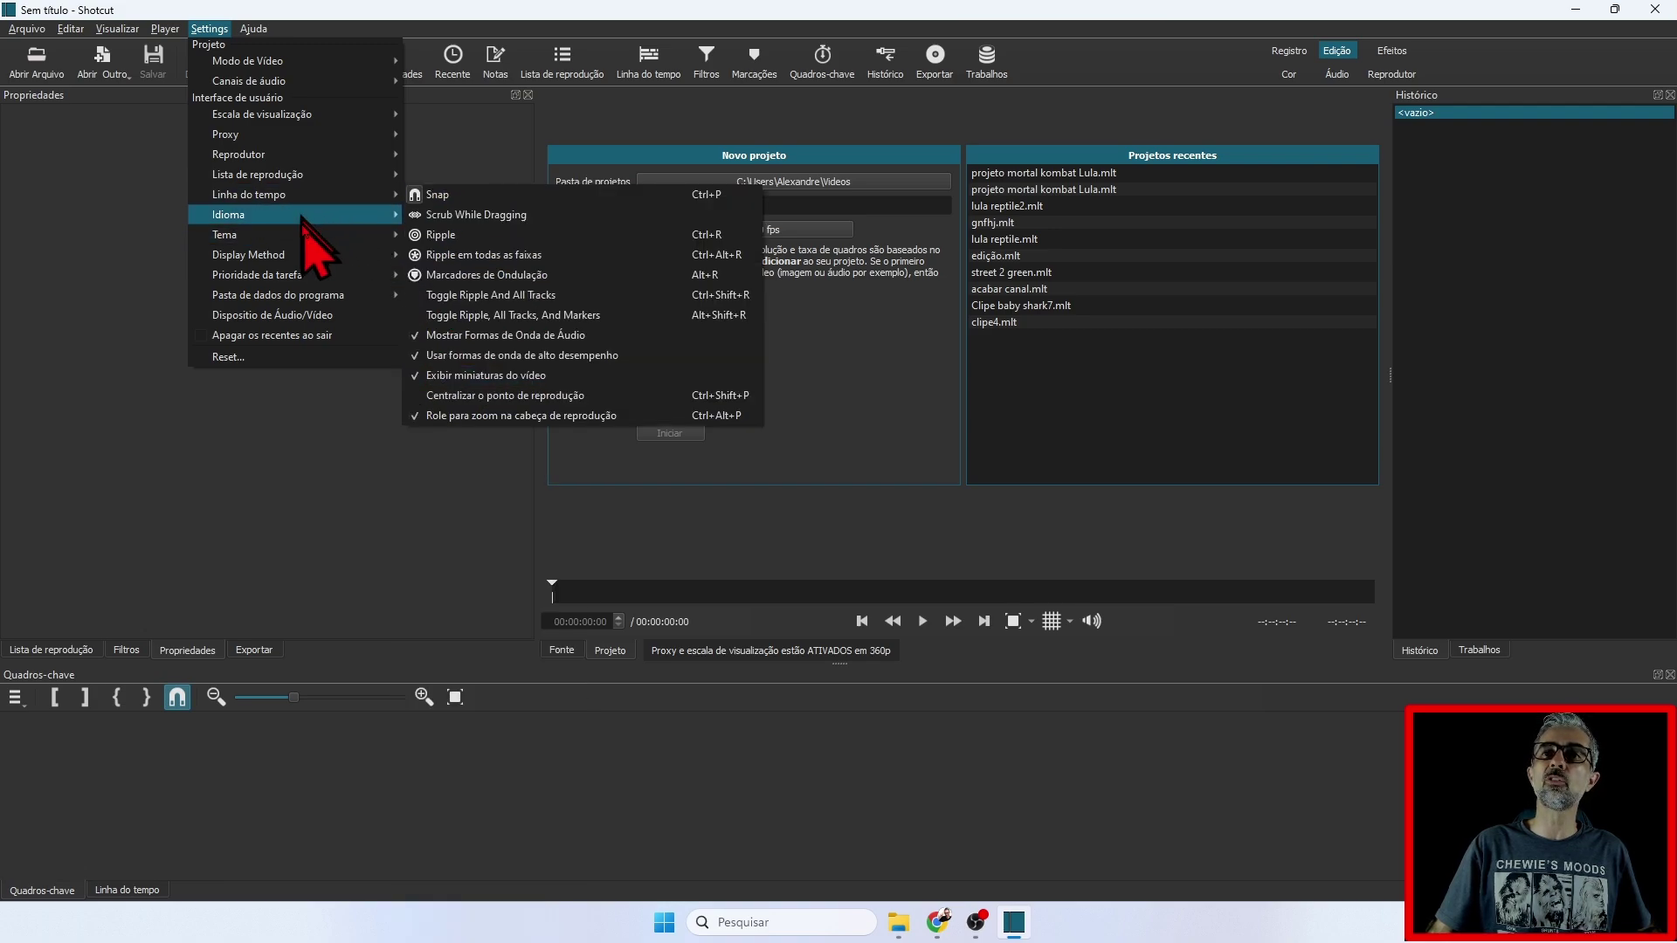
mouse_move(330, 254)
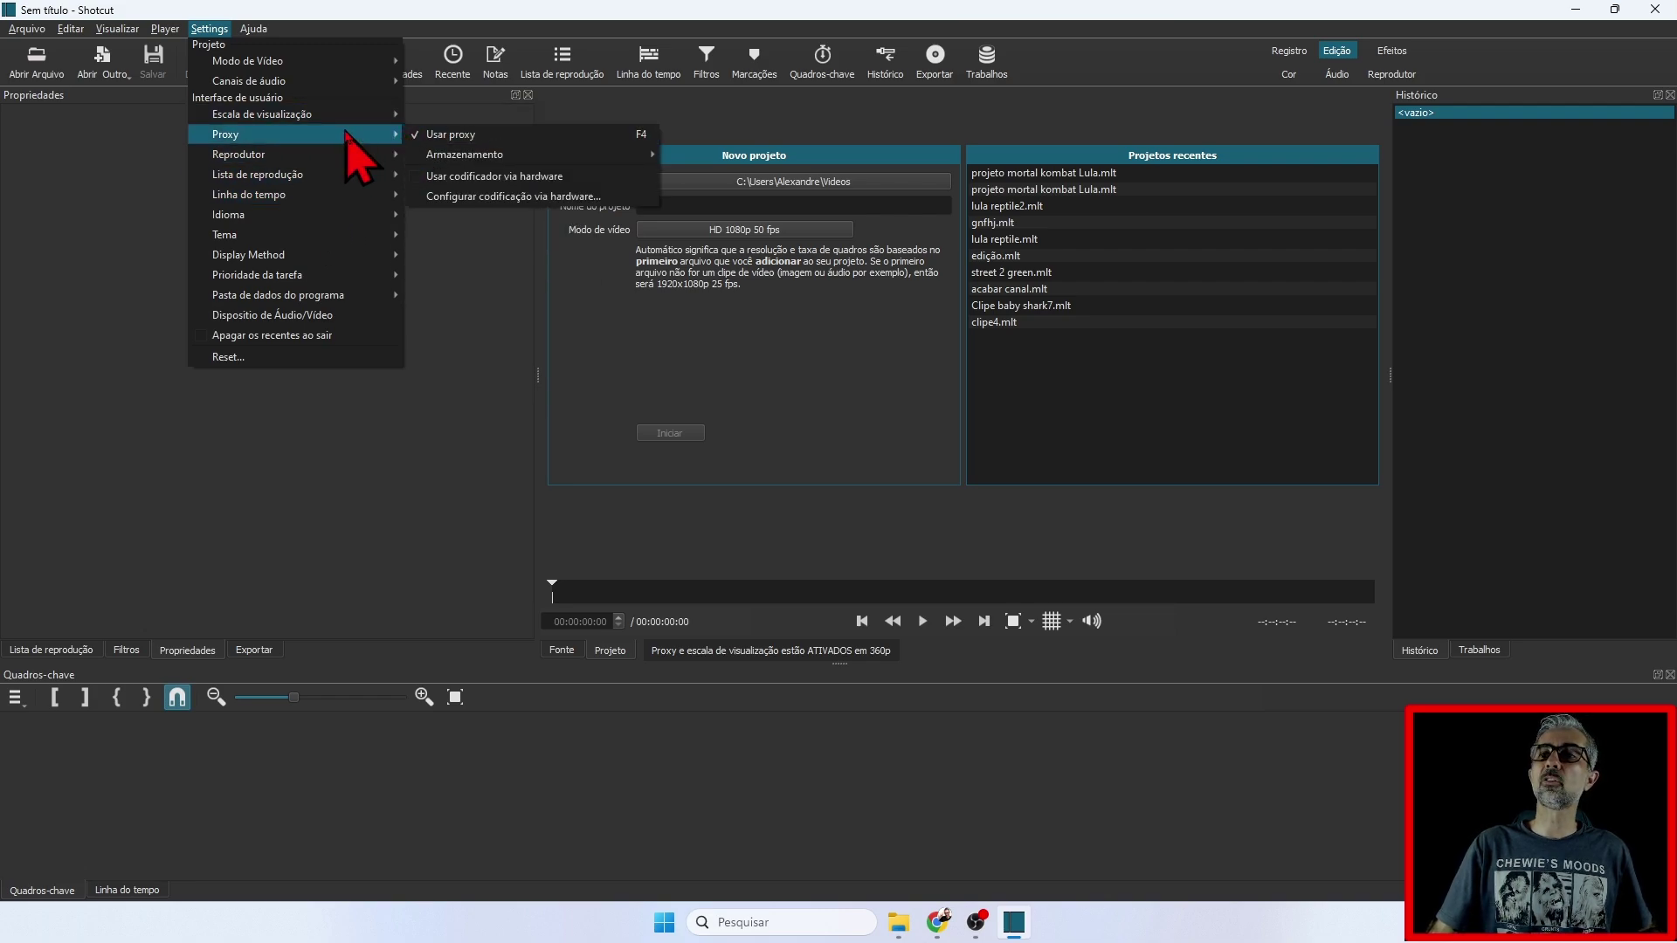
mouse_move(472, 155)
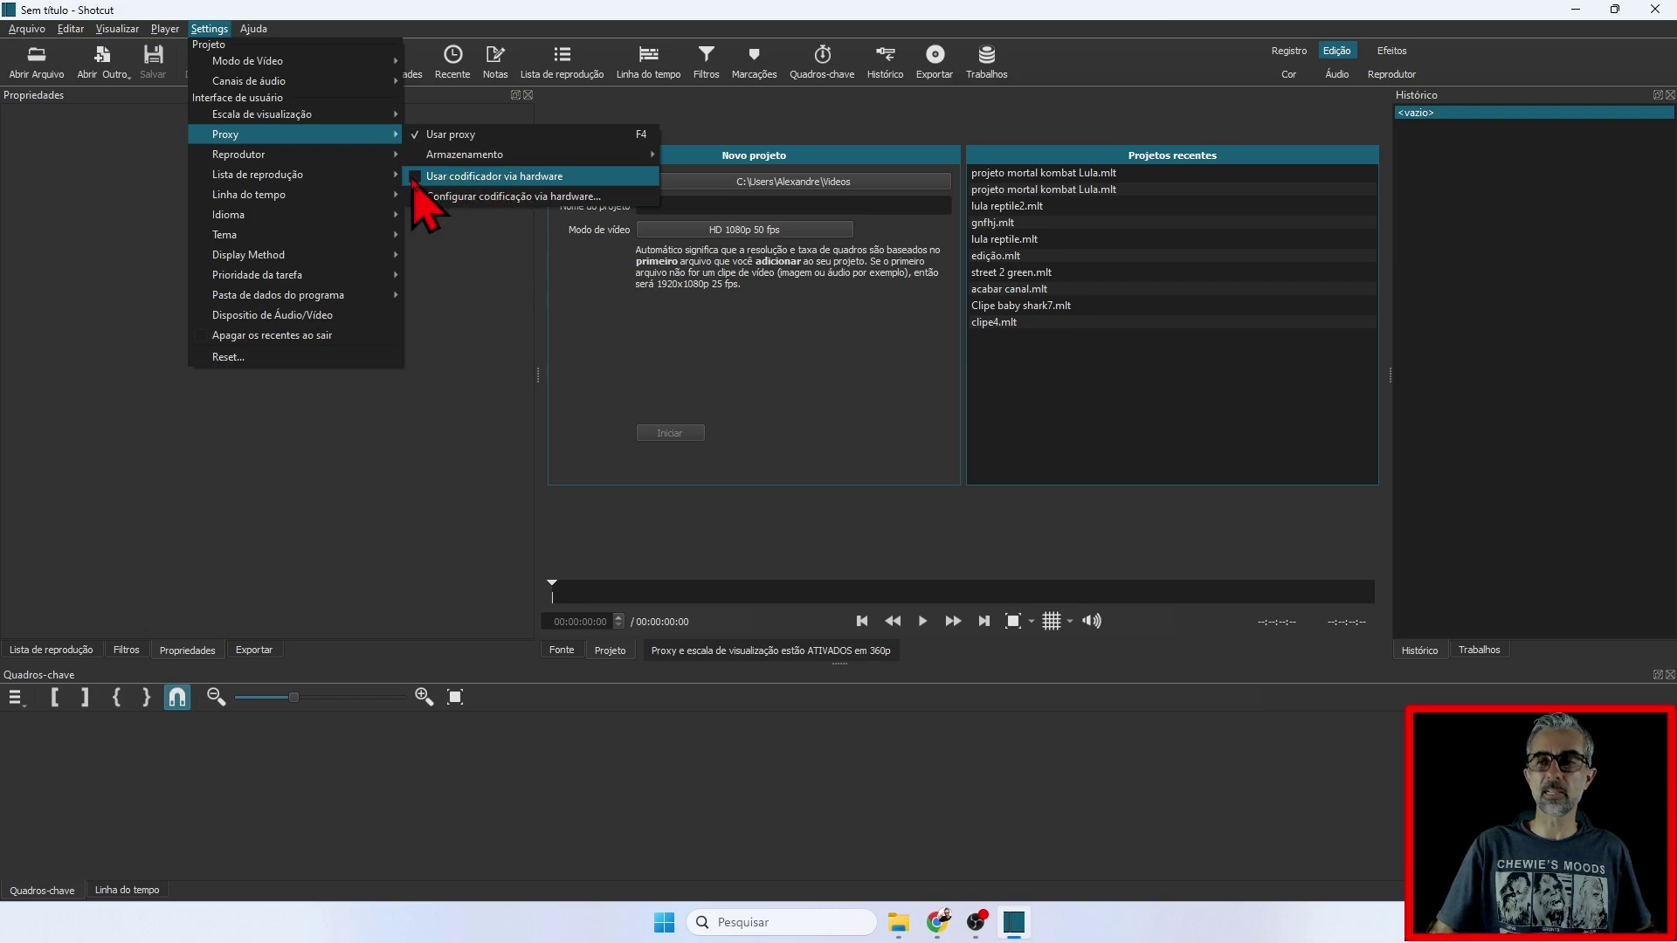
left_click(413, 178)
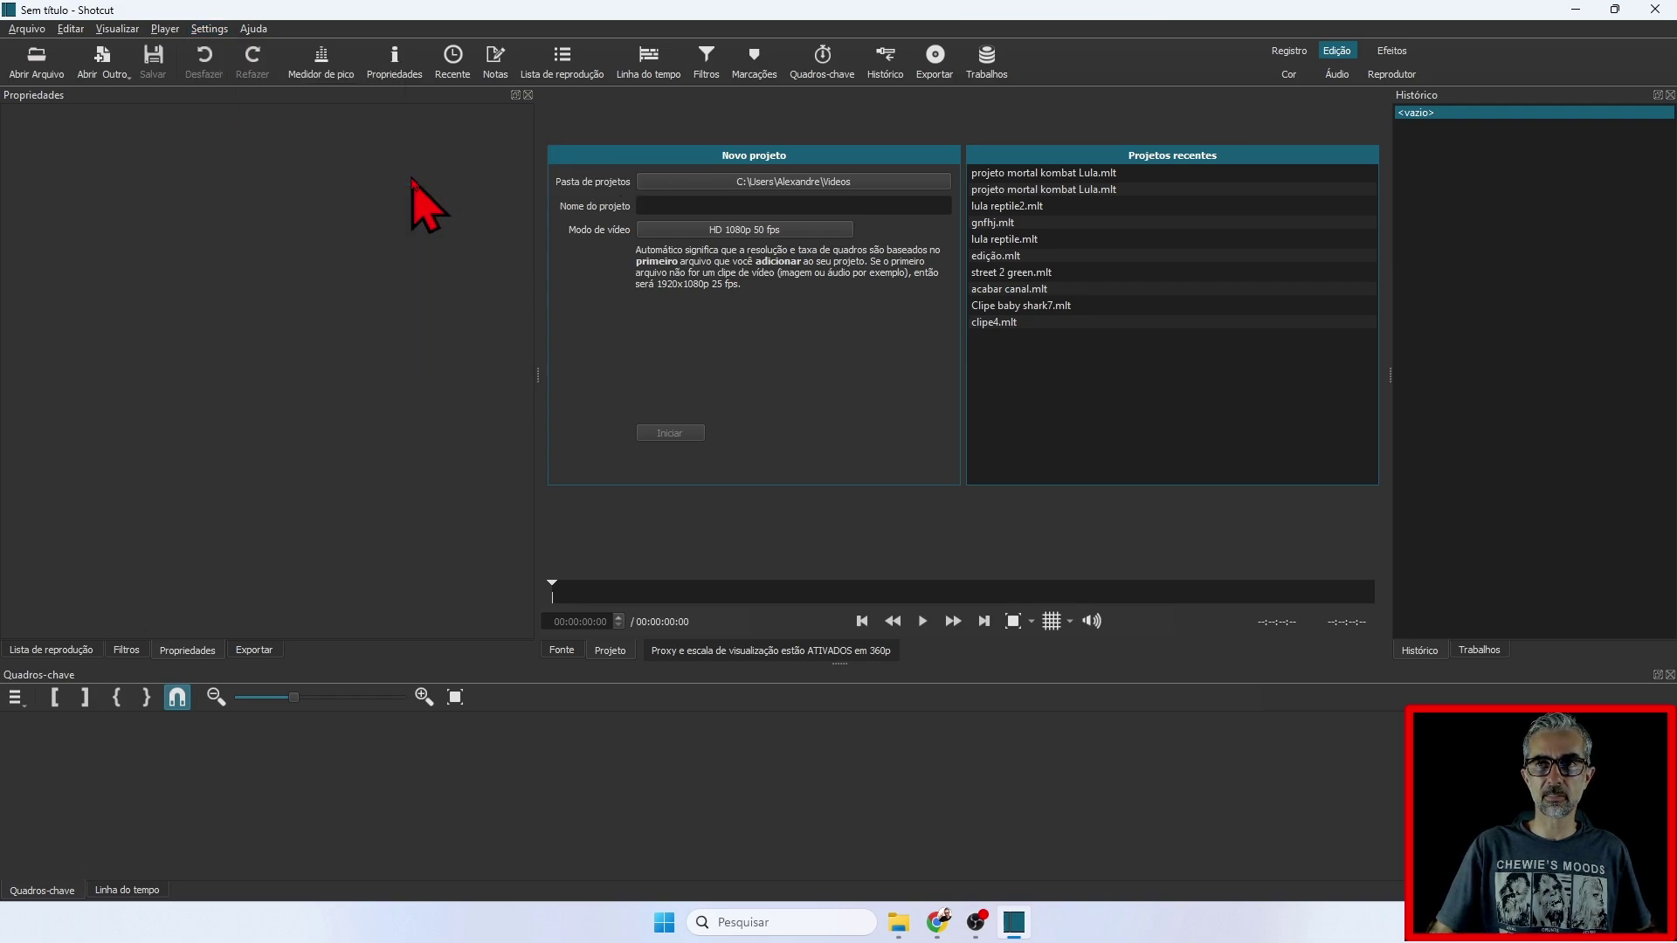
Step: Configure the proxy's hardware encoding to use h264_nvenc and hevc_nvenc instead of the AMF encoders
left_click(209, 29)
mouse_move(220, 131)
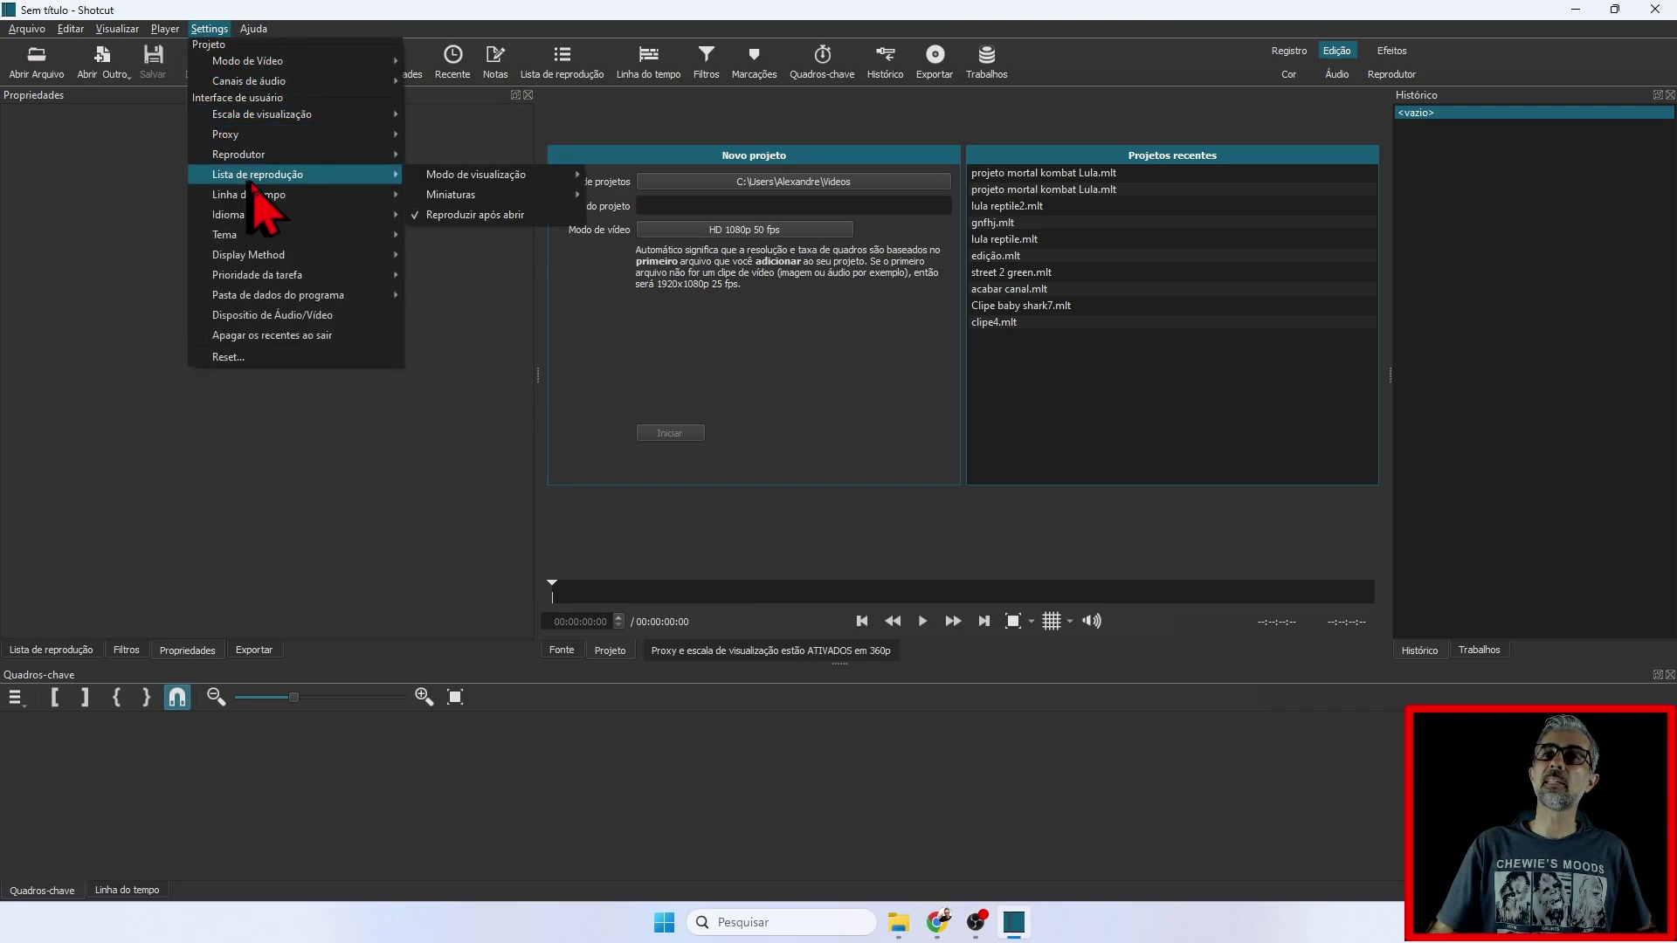
mouse_move(280, 185)
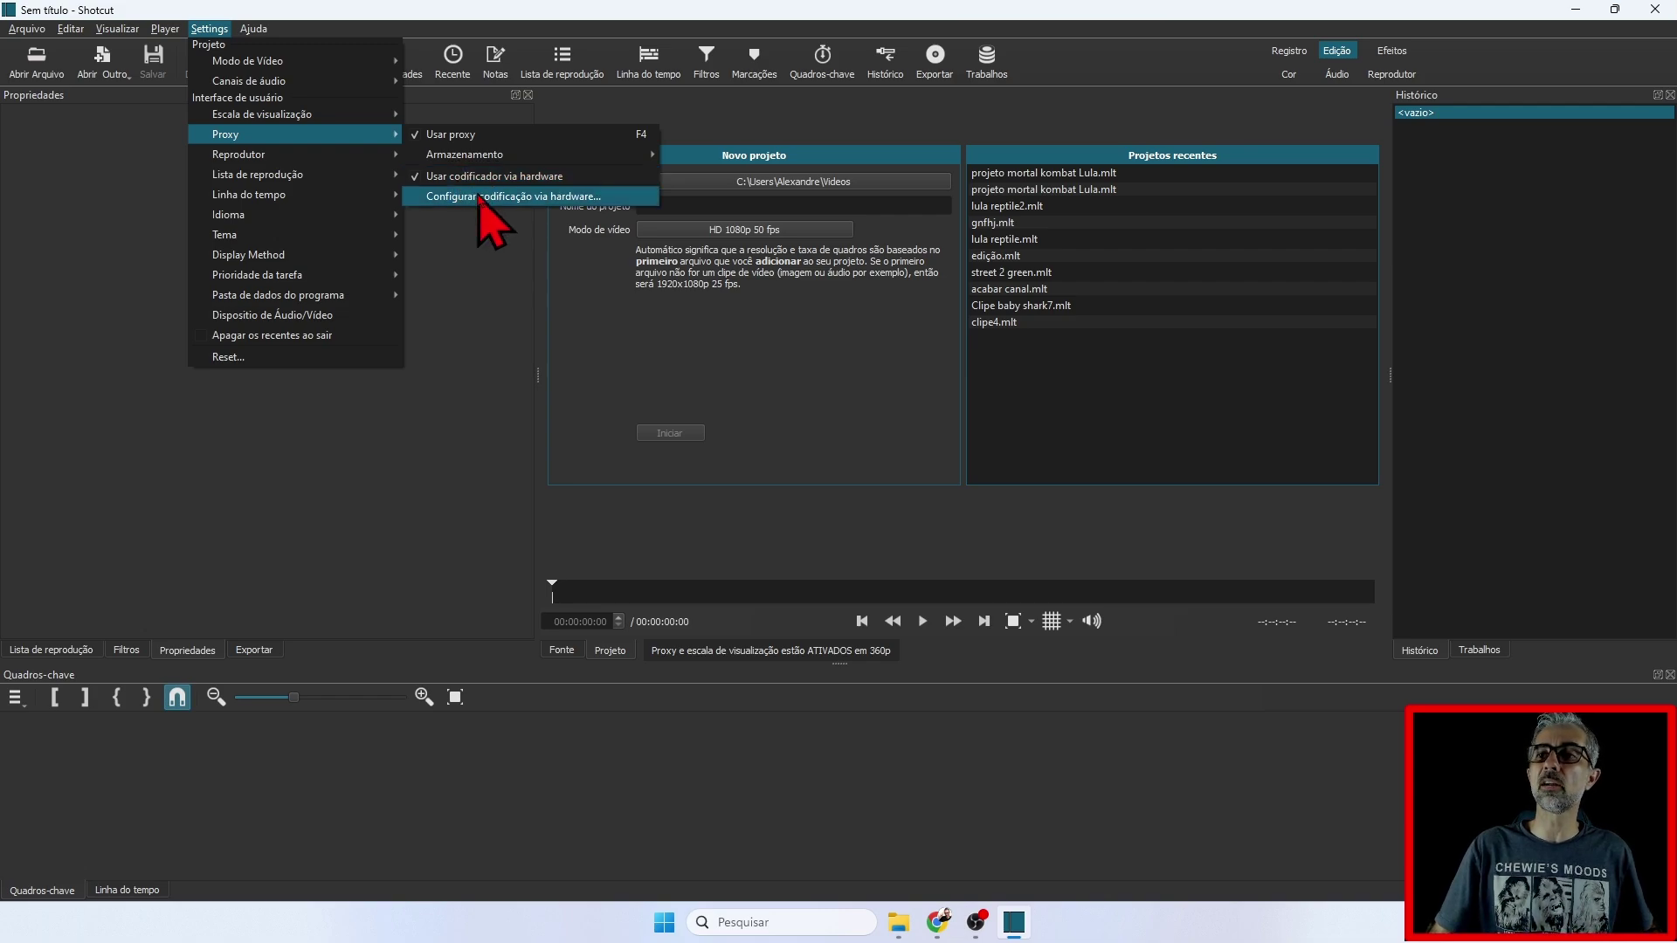
left_click(481, 198)
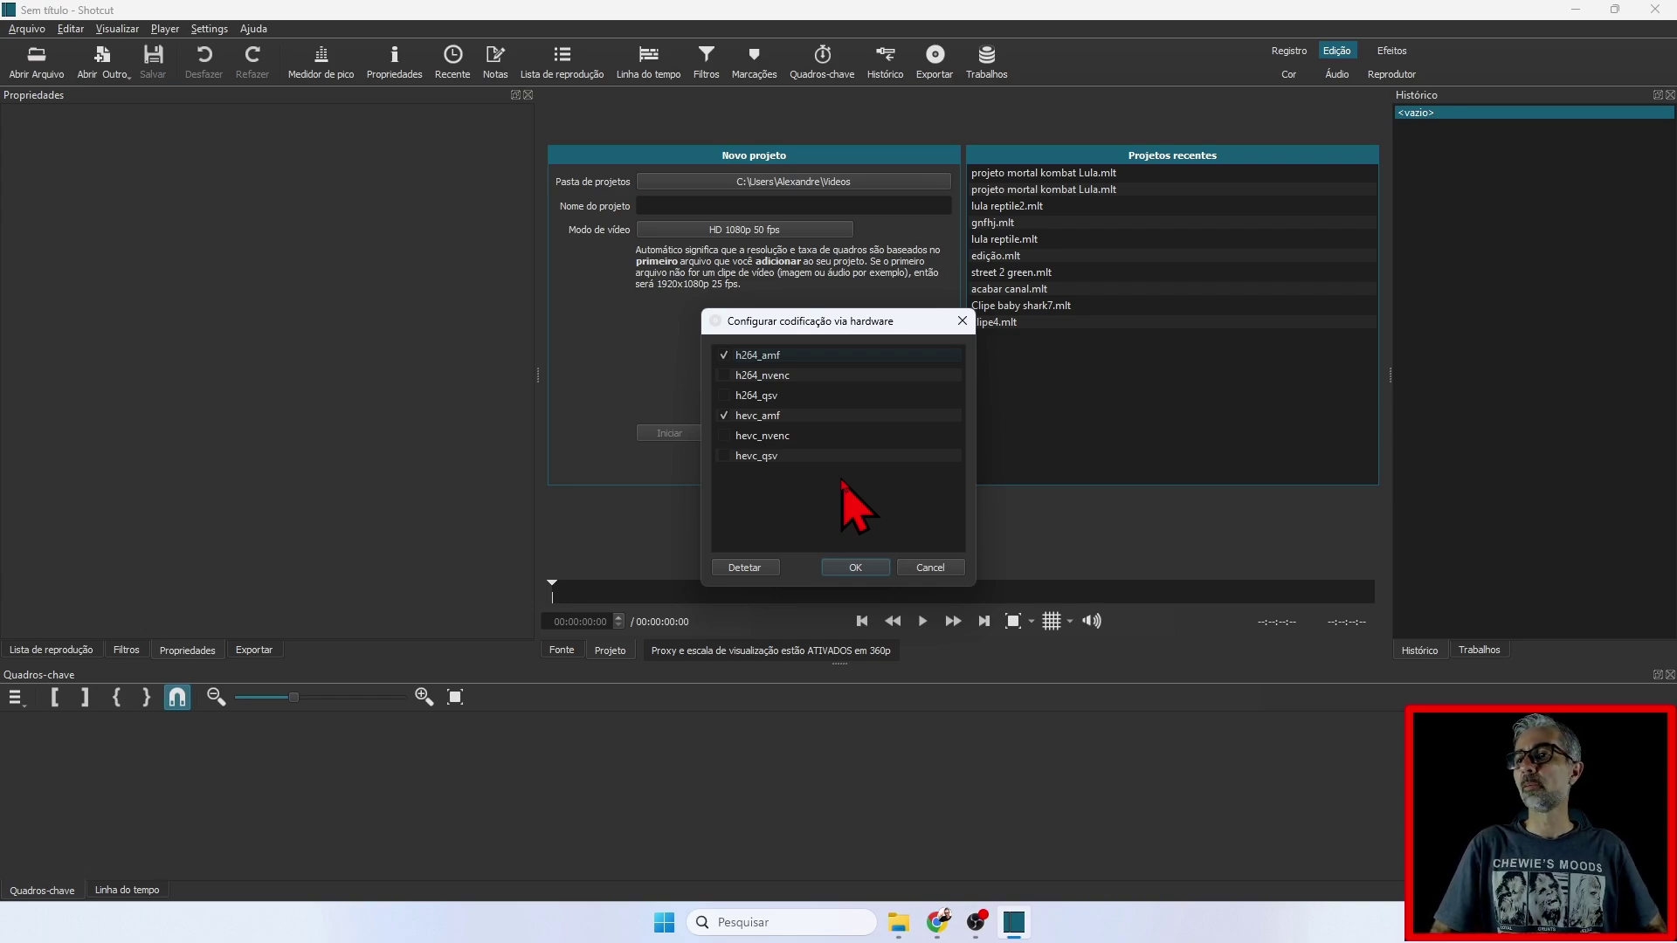
left_click(724, 376)
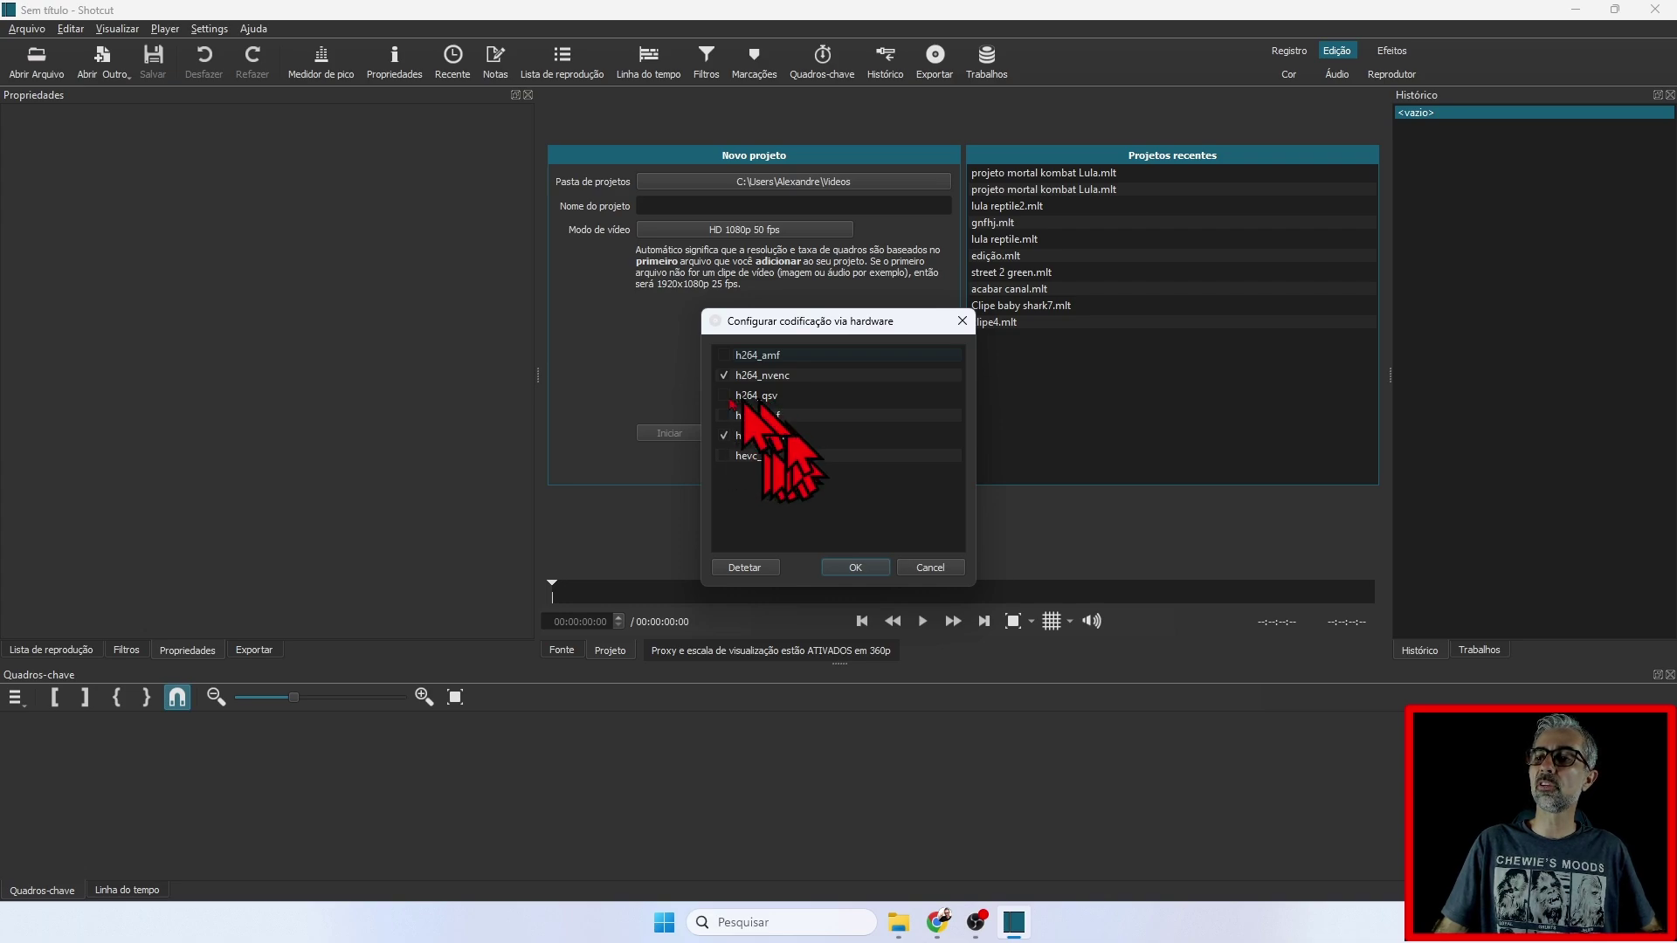
left_click(726, 435)
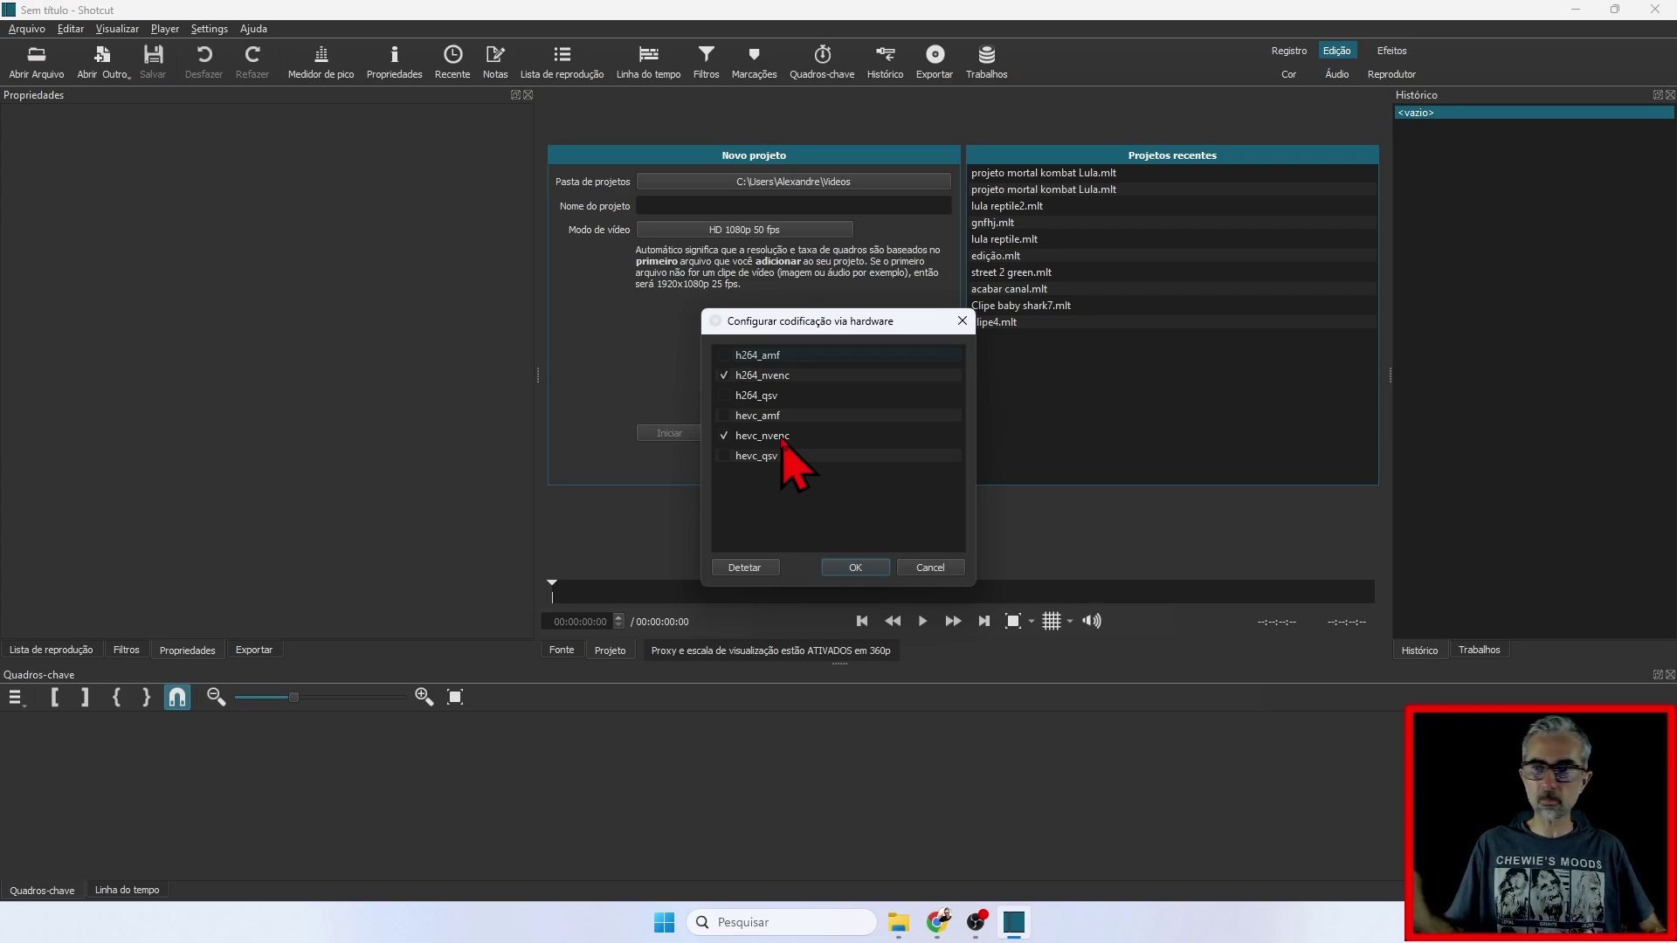
Step: Select h264_amf and hevc_amf in place of the NVENC encoders and accept the hardware encoding configuration
left_click(724, 374)
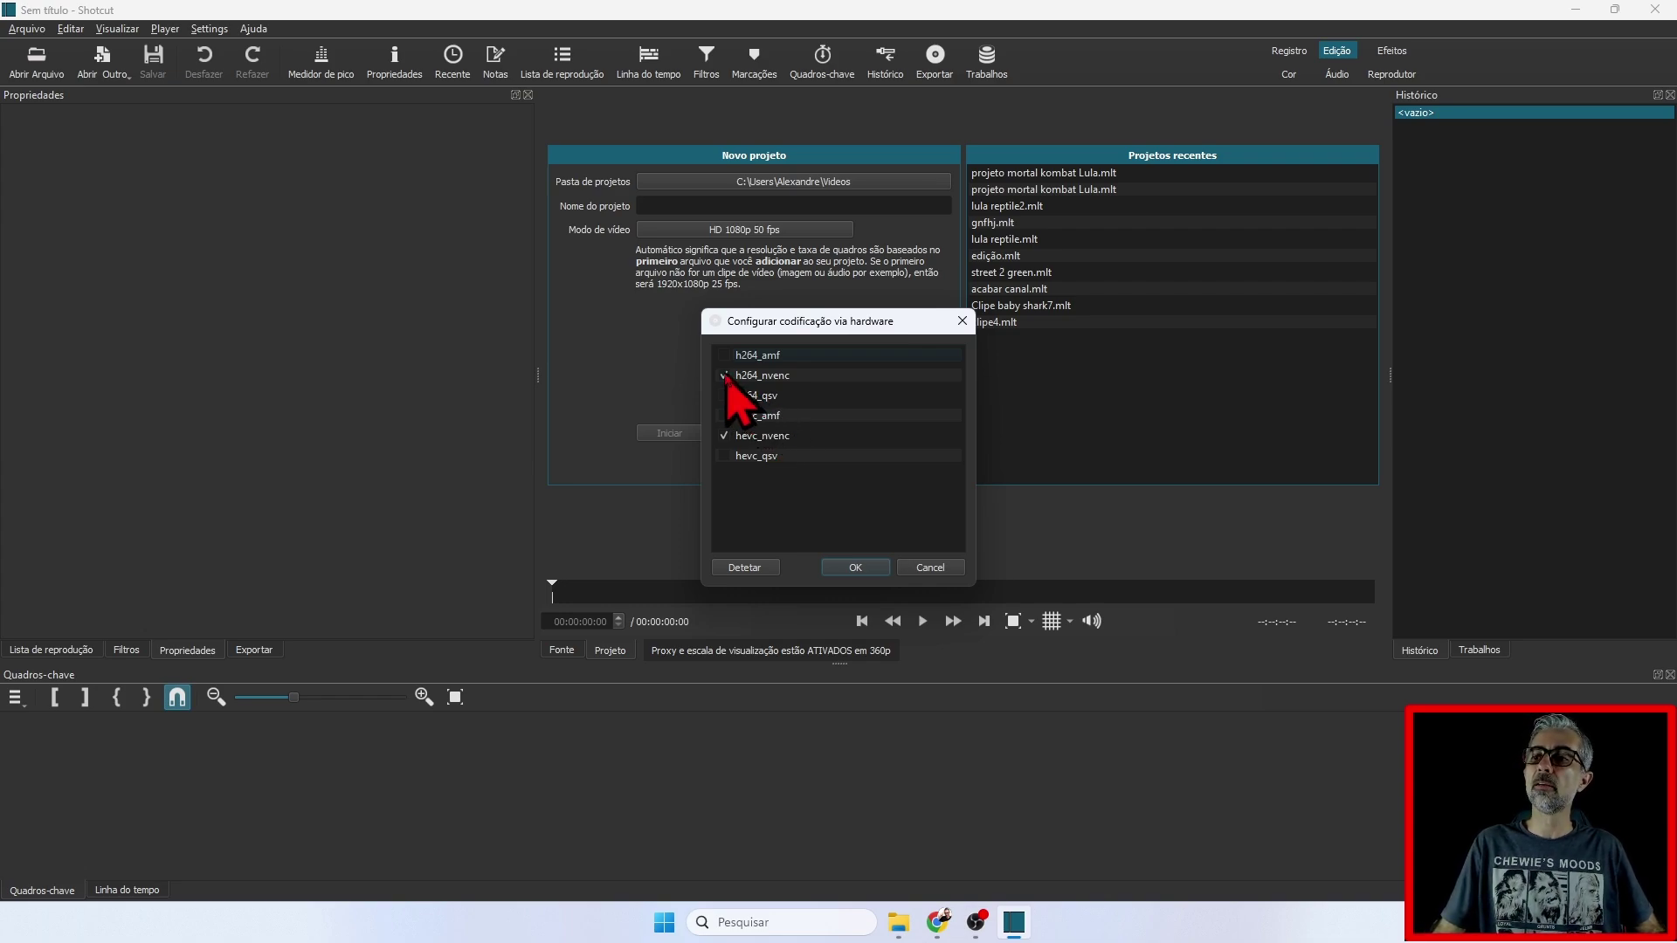
left_click(724, 354)
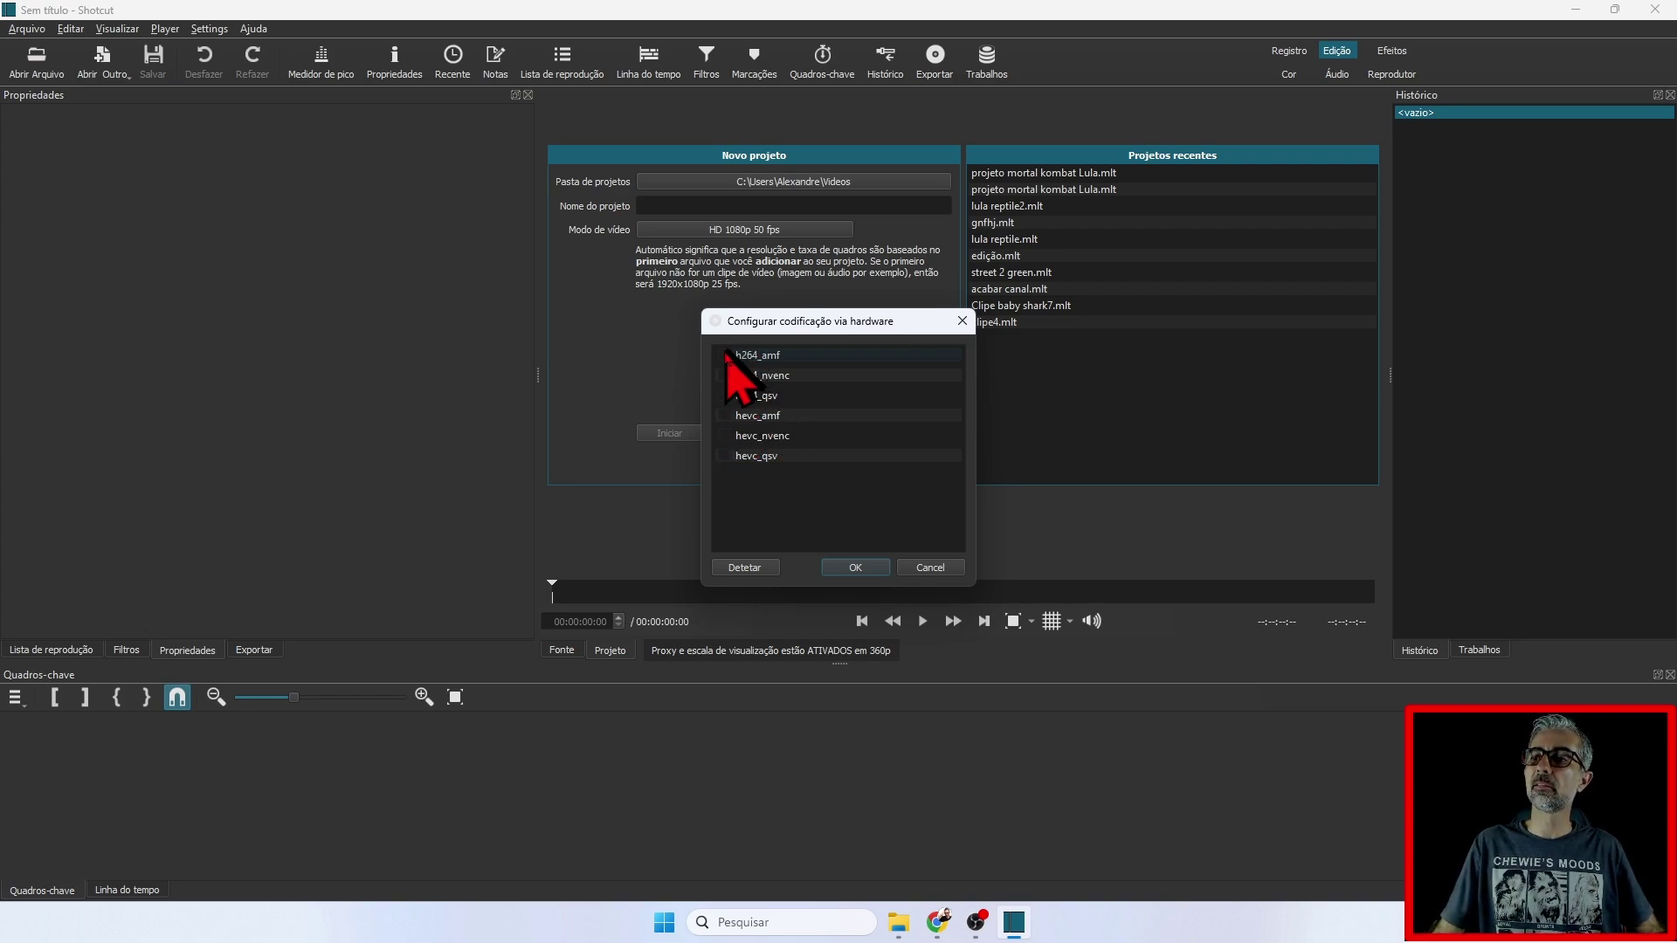
left_click(724, 415)
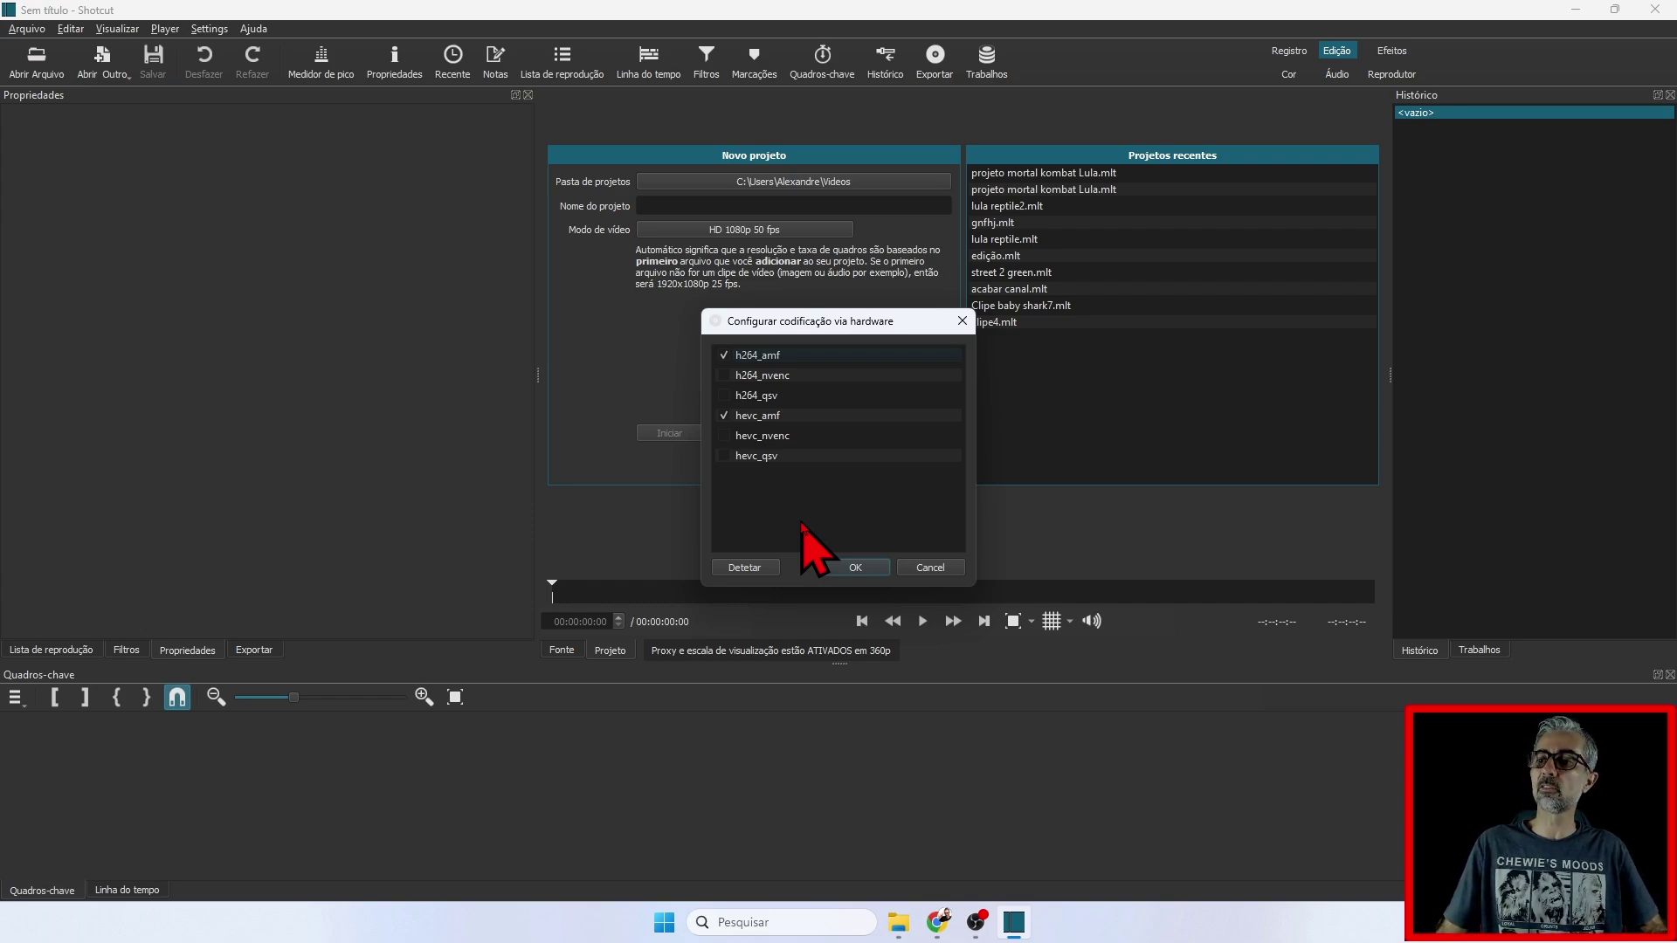
left_click(869, 568)
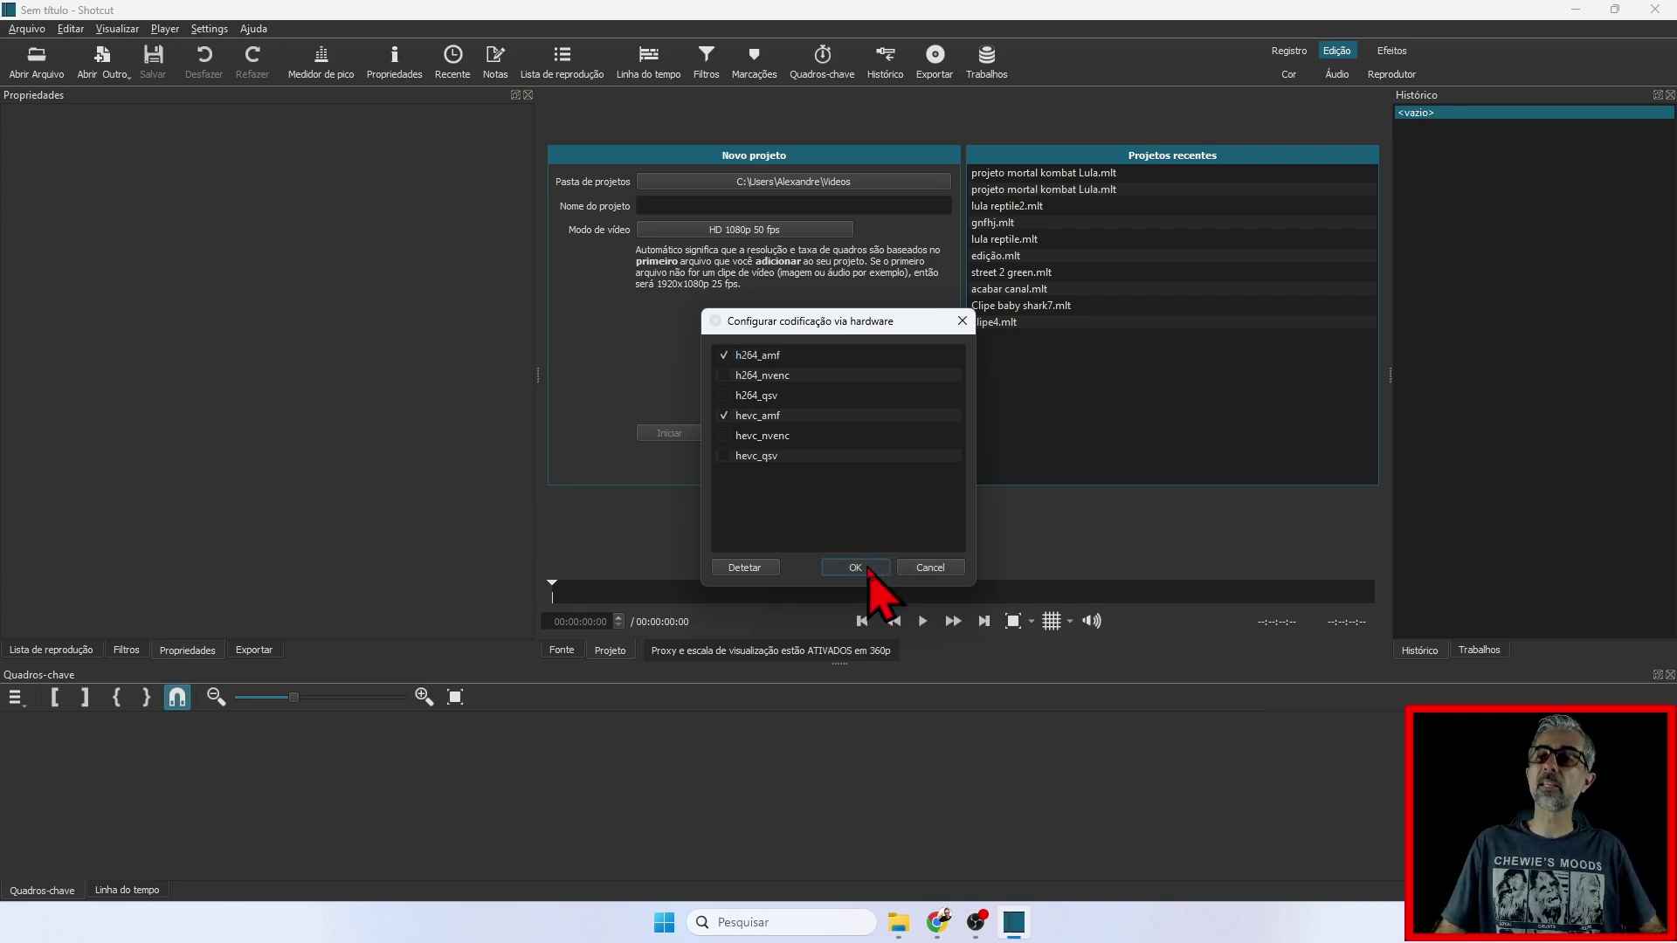
Step: Review the encoders chosen in the proxy's hardware encoding configuration and close it without changes
left_click(210, 29)
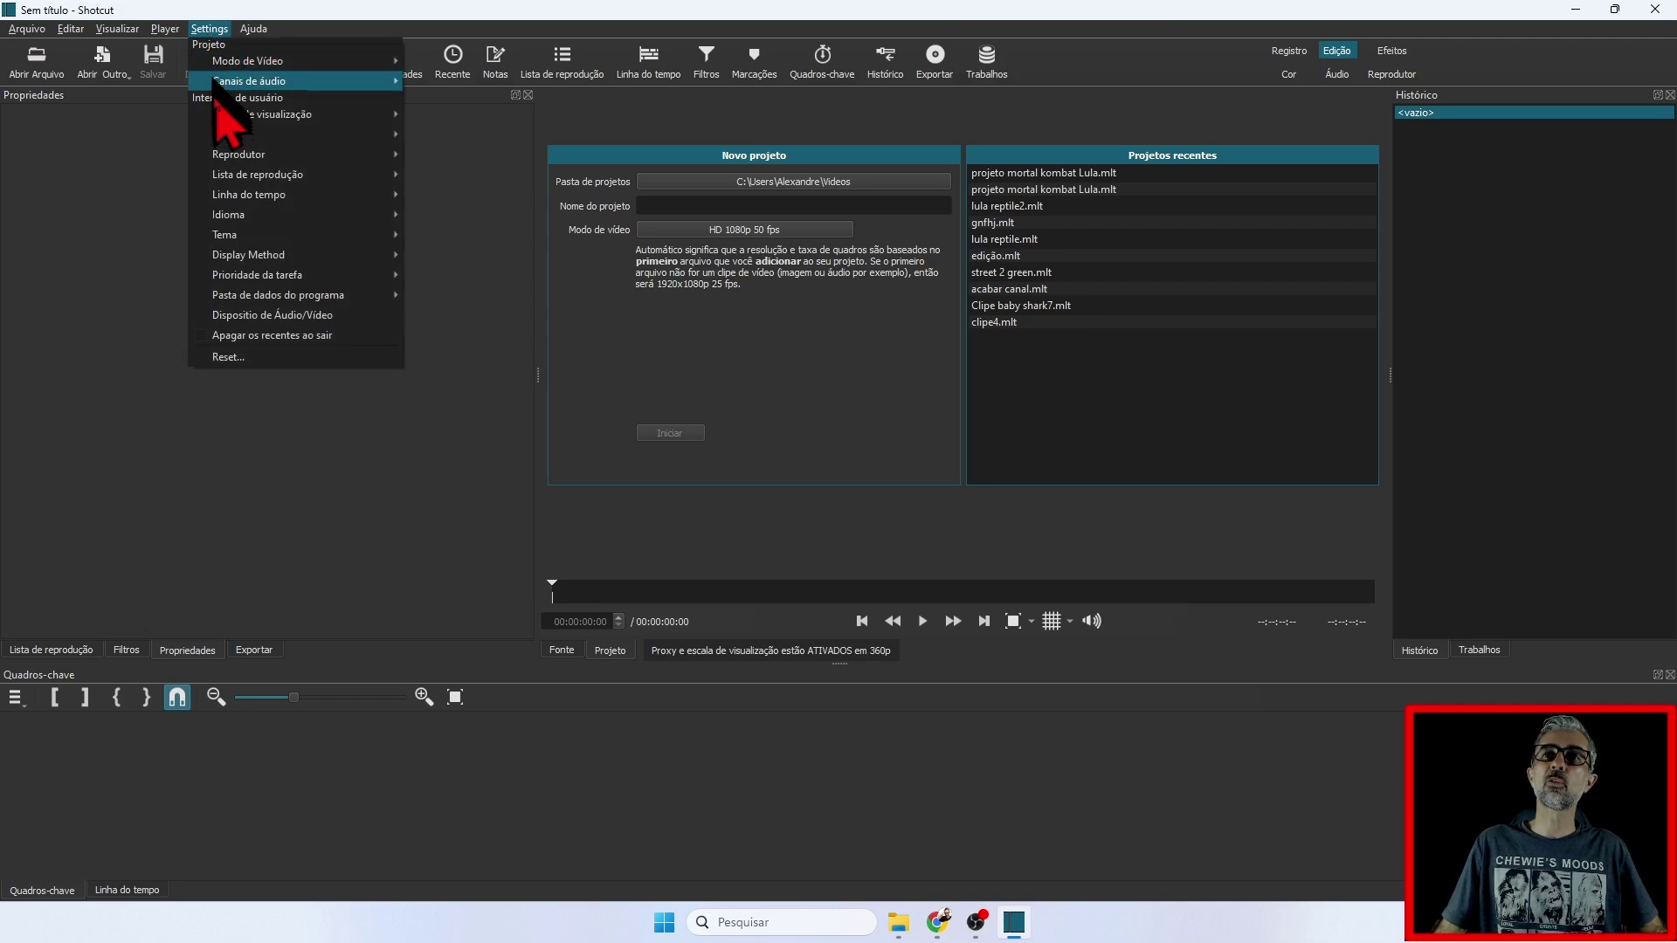
mouse_move(226, 122)
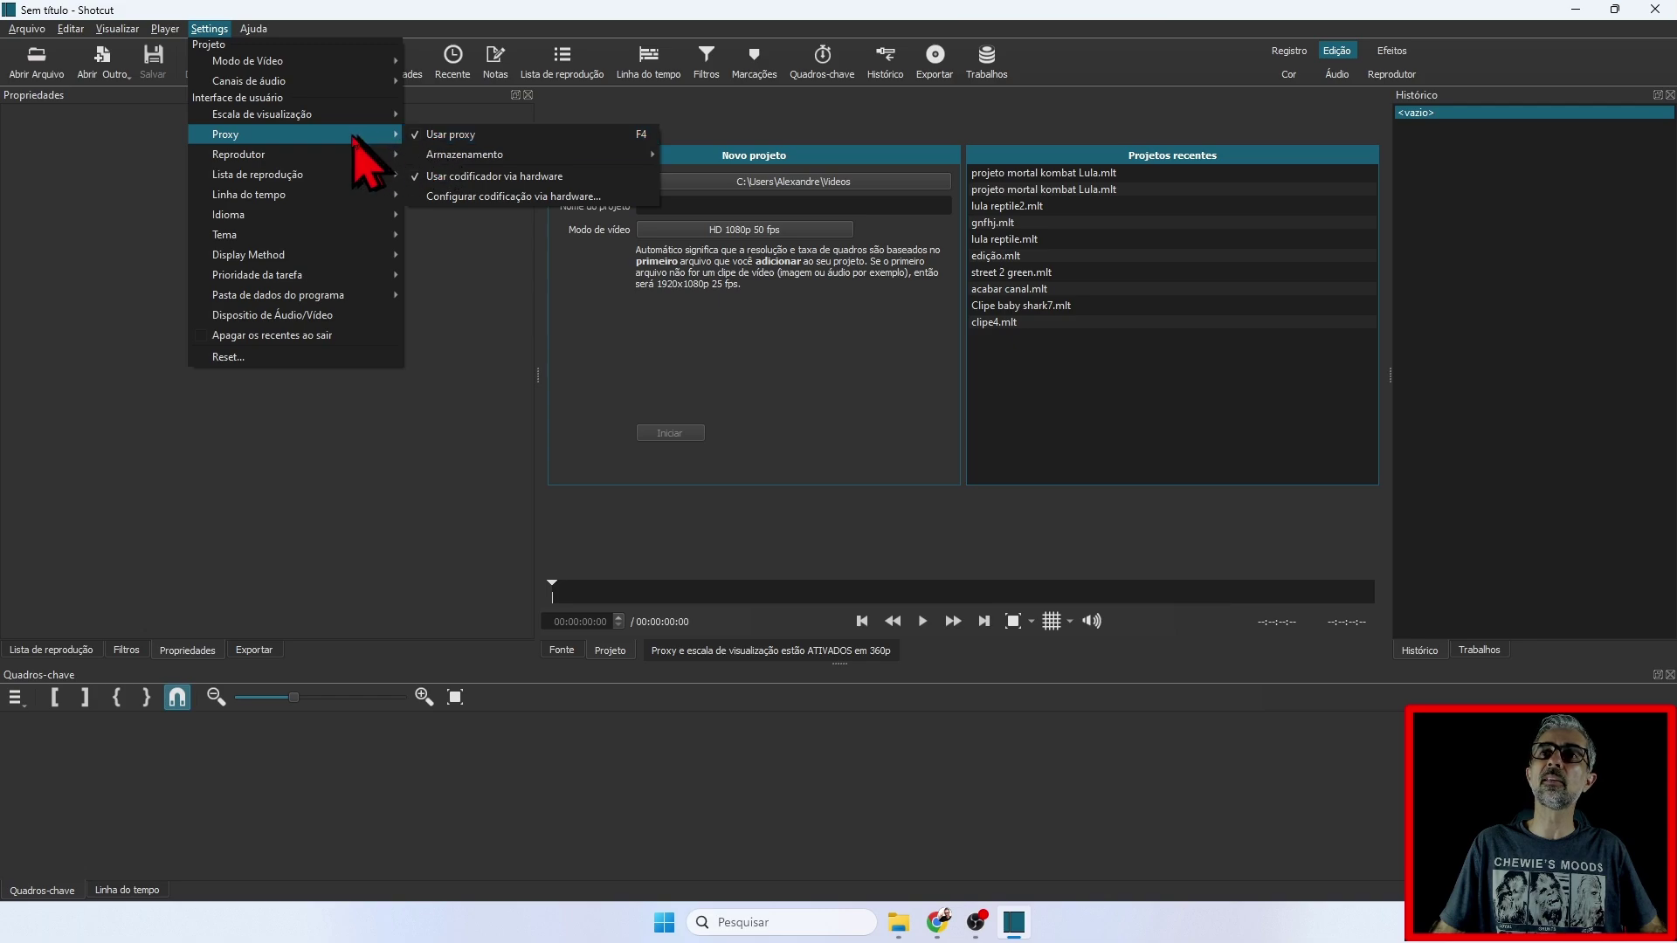
mouse_move(391, 174)
mouse_move(389, 135)
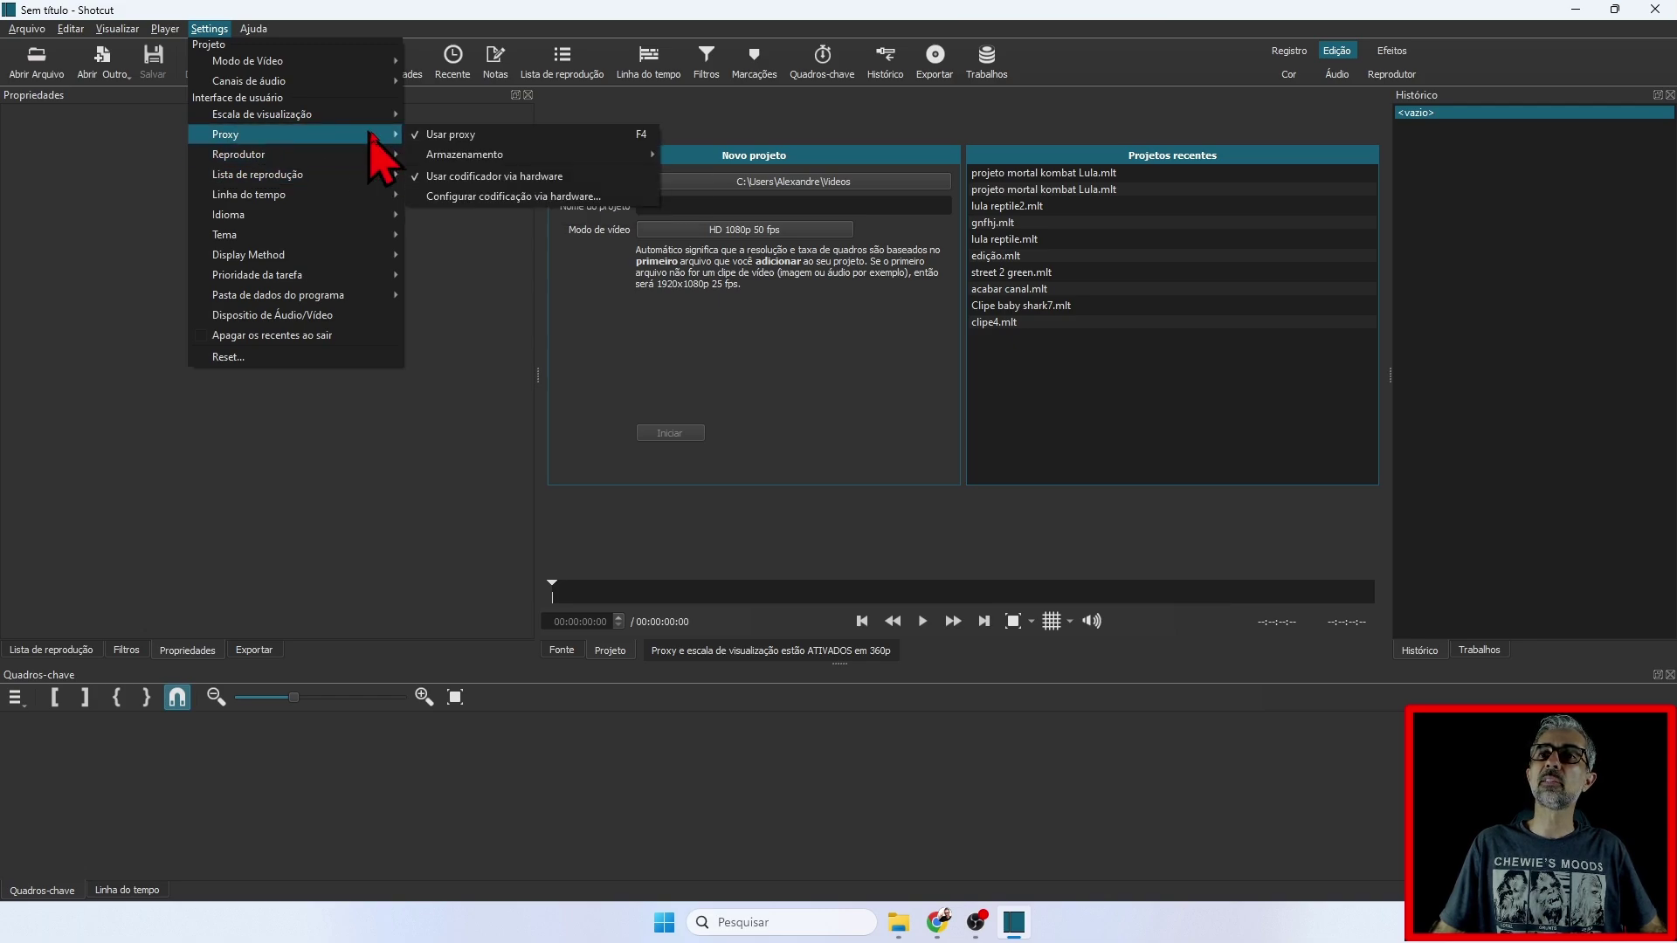
left_click(473, 197)
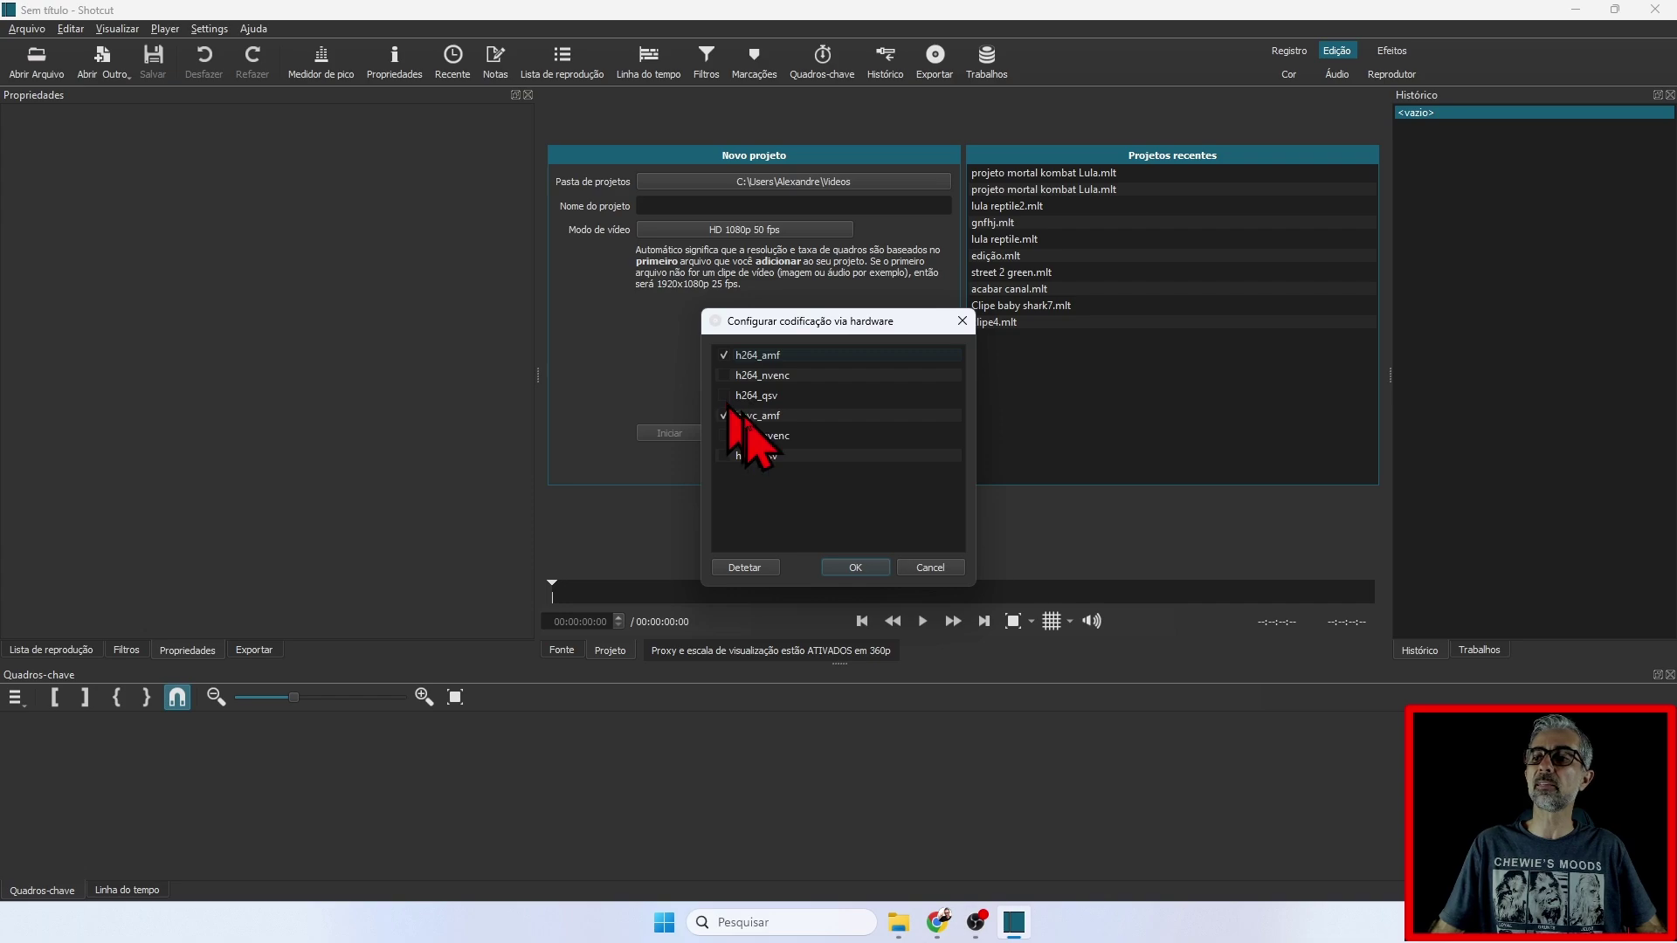
left_click(902, 568)
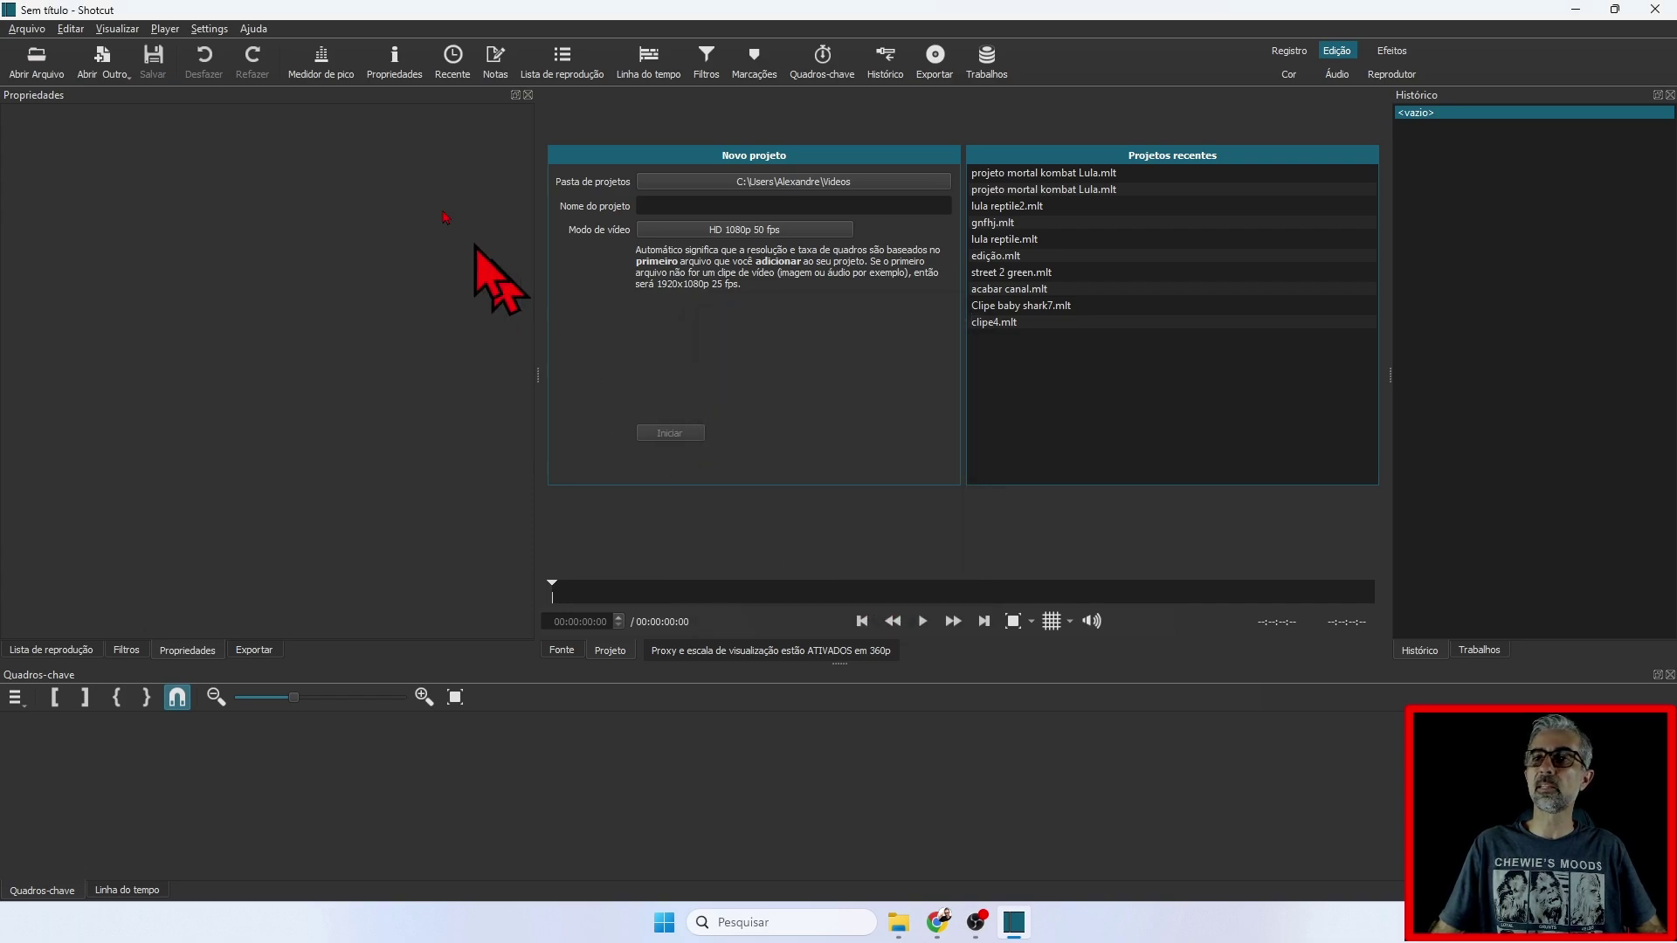
Step: Set the preview scaling to 720p and turn off proxy use
left_click(214, 29)
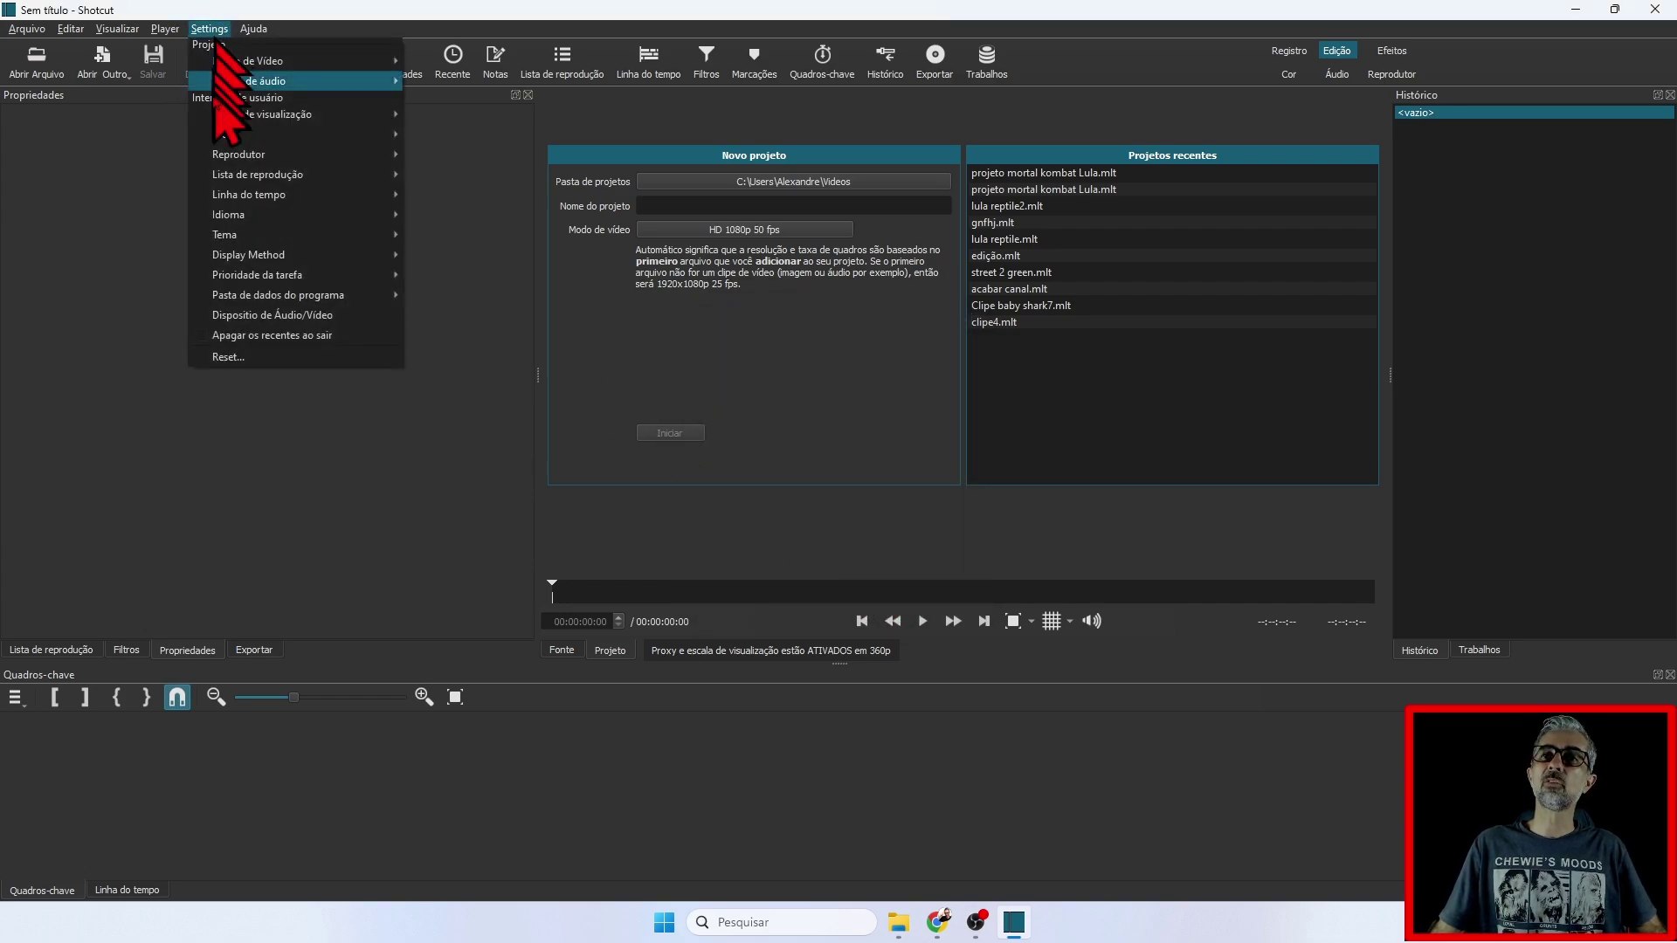
mouse_move(267, 195)
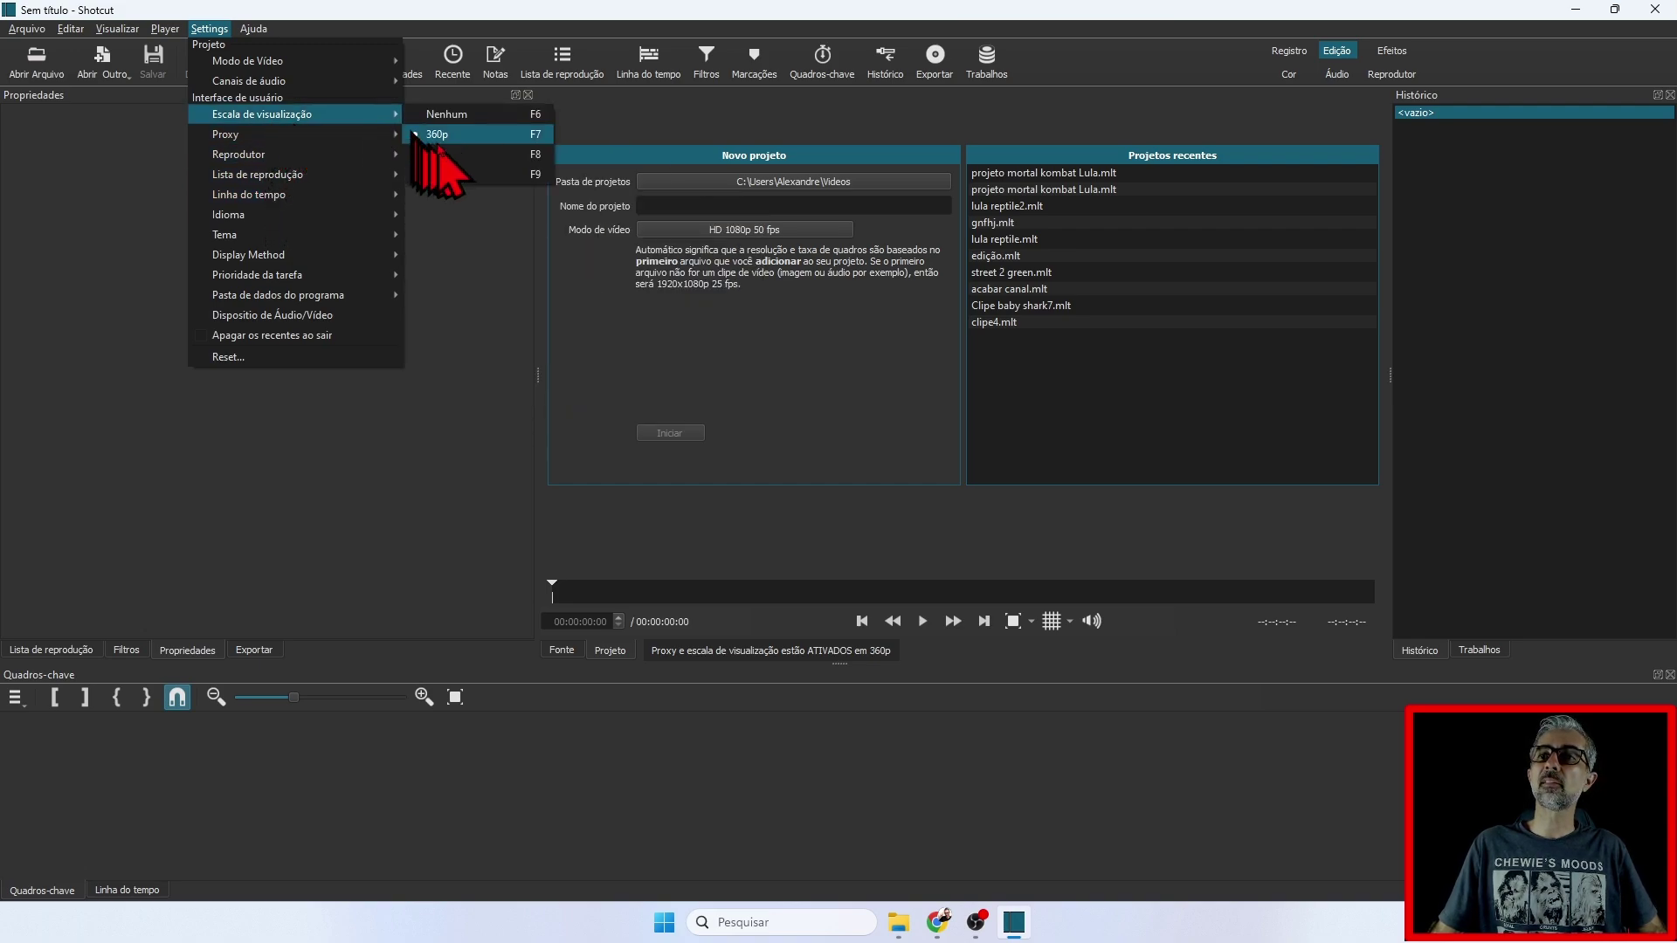
left_click(445, 175)
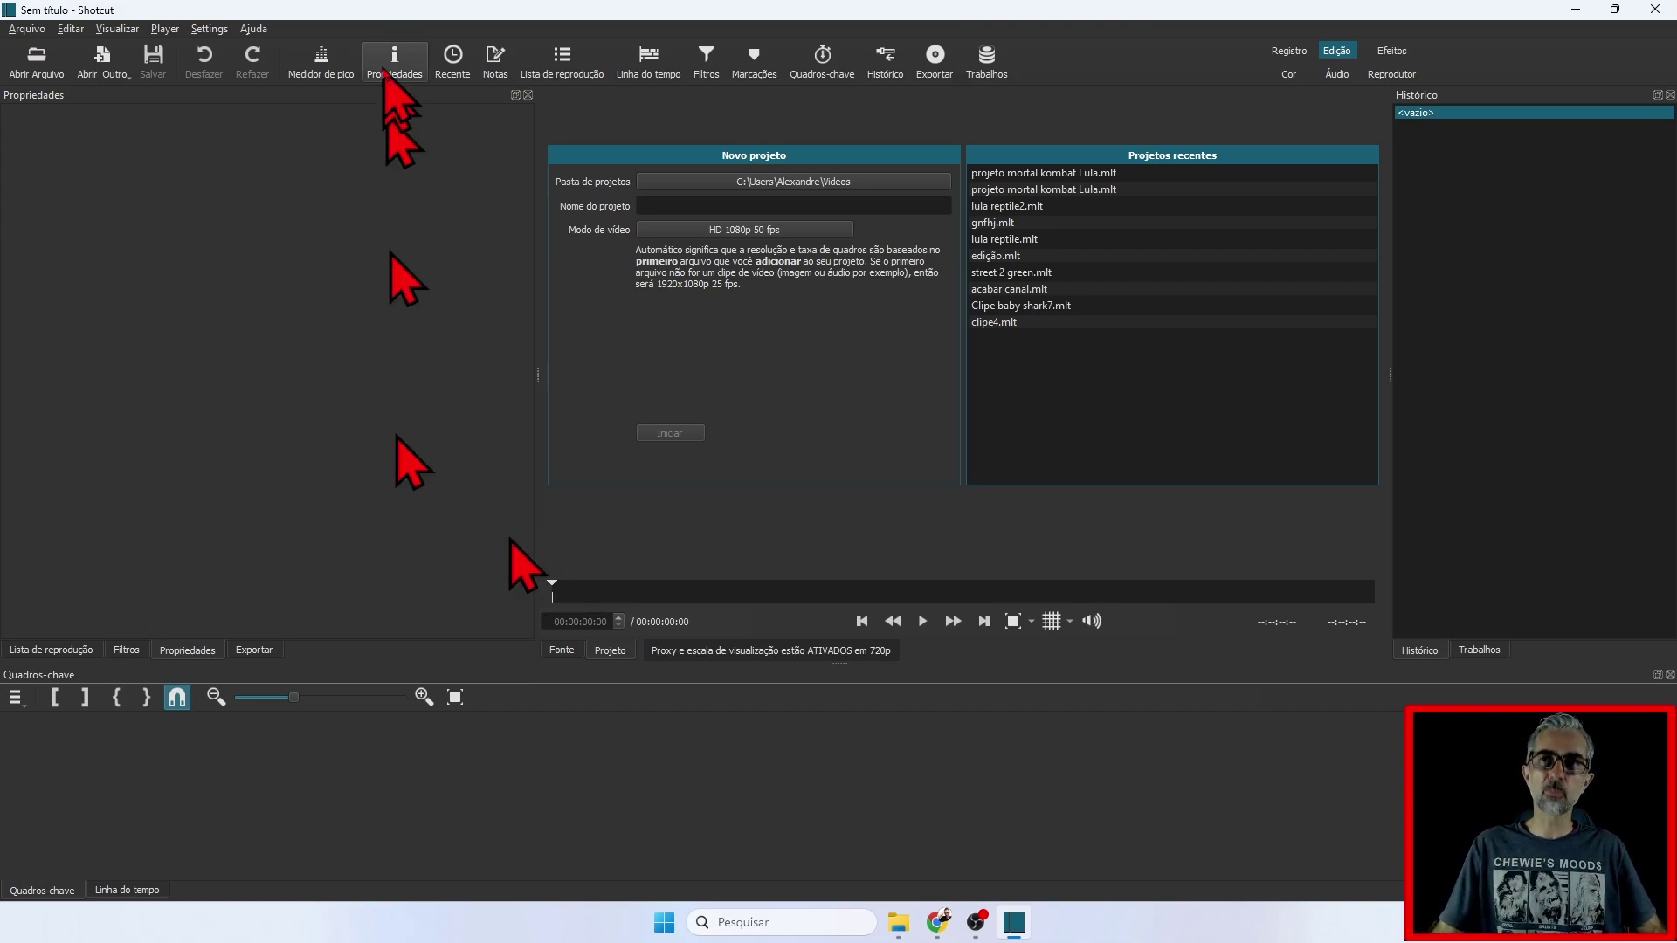
left_click(210, 29)
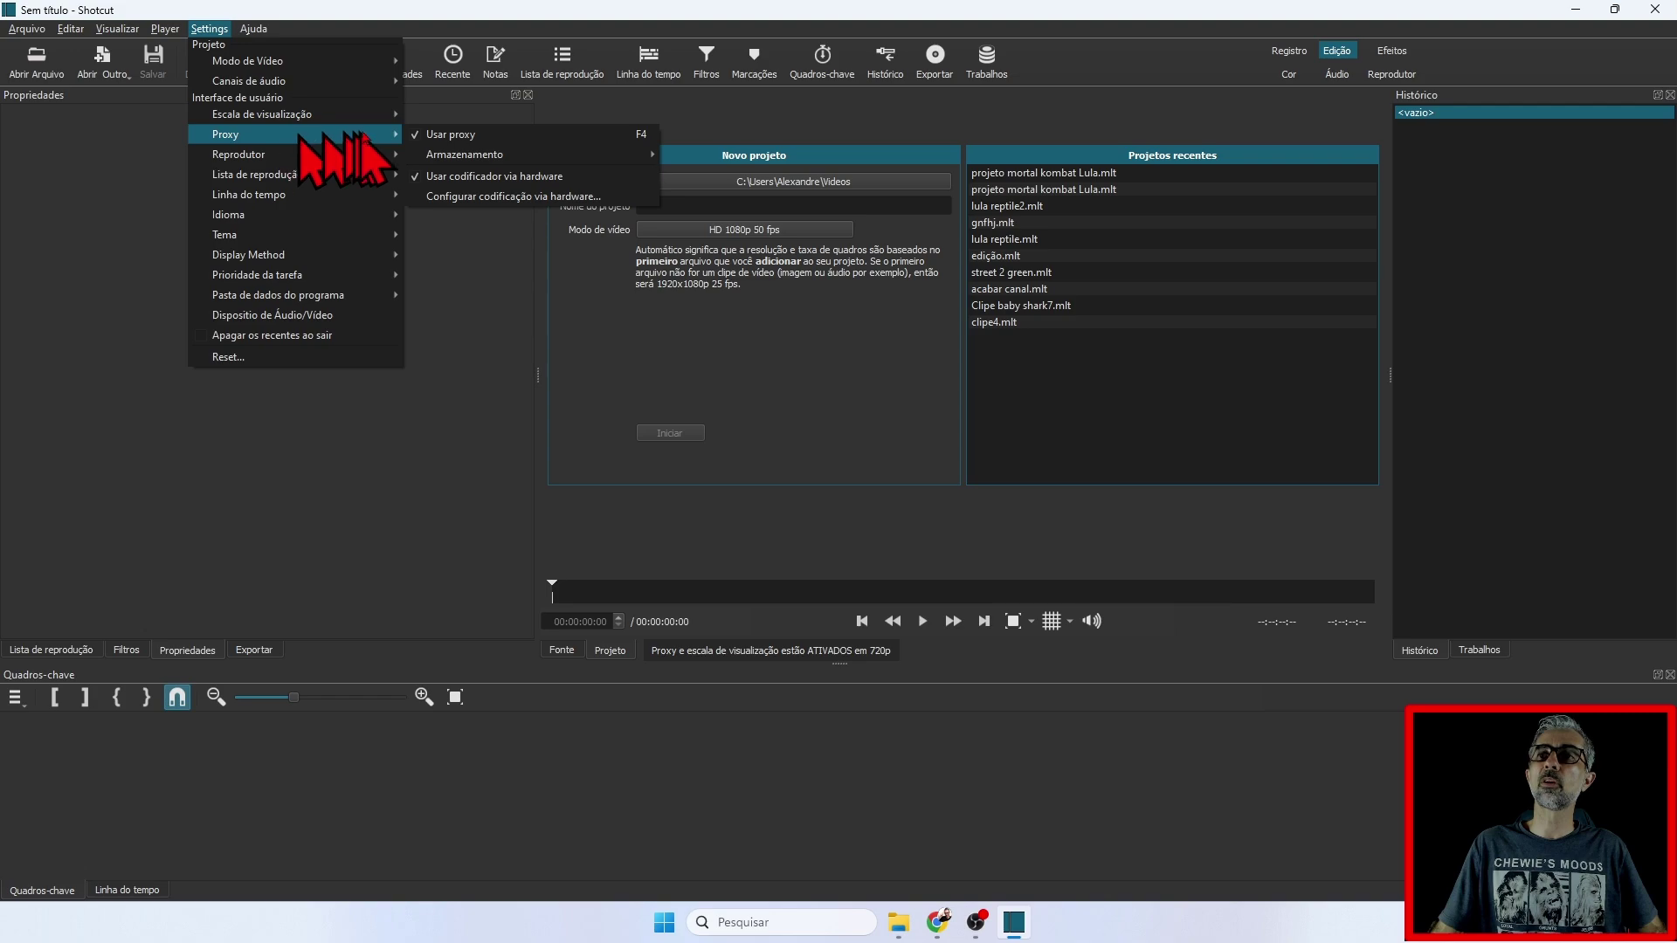
left_click(428, 136)
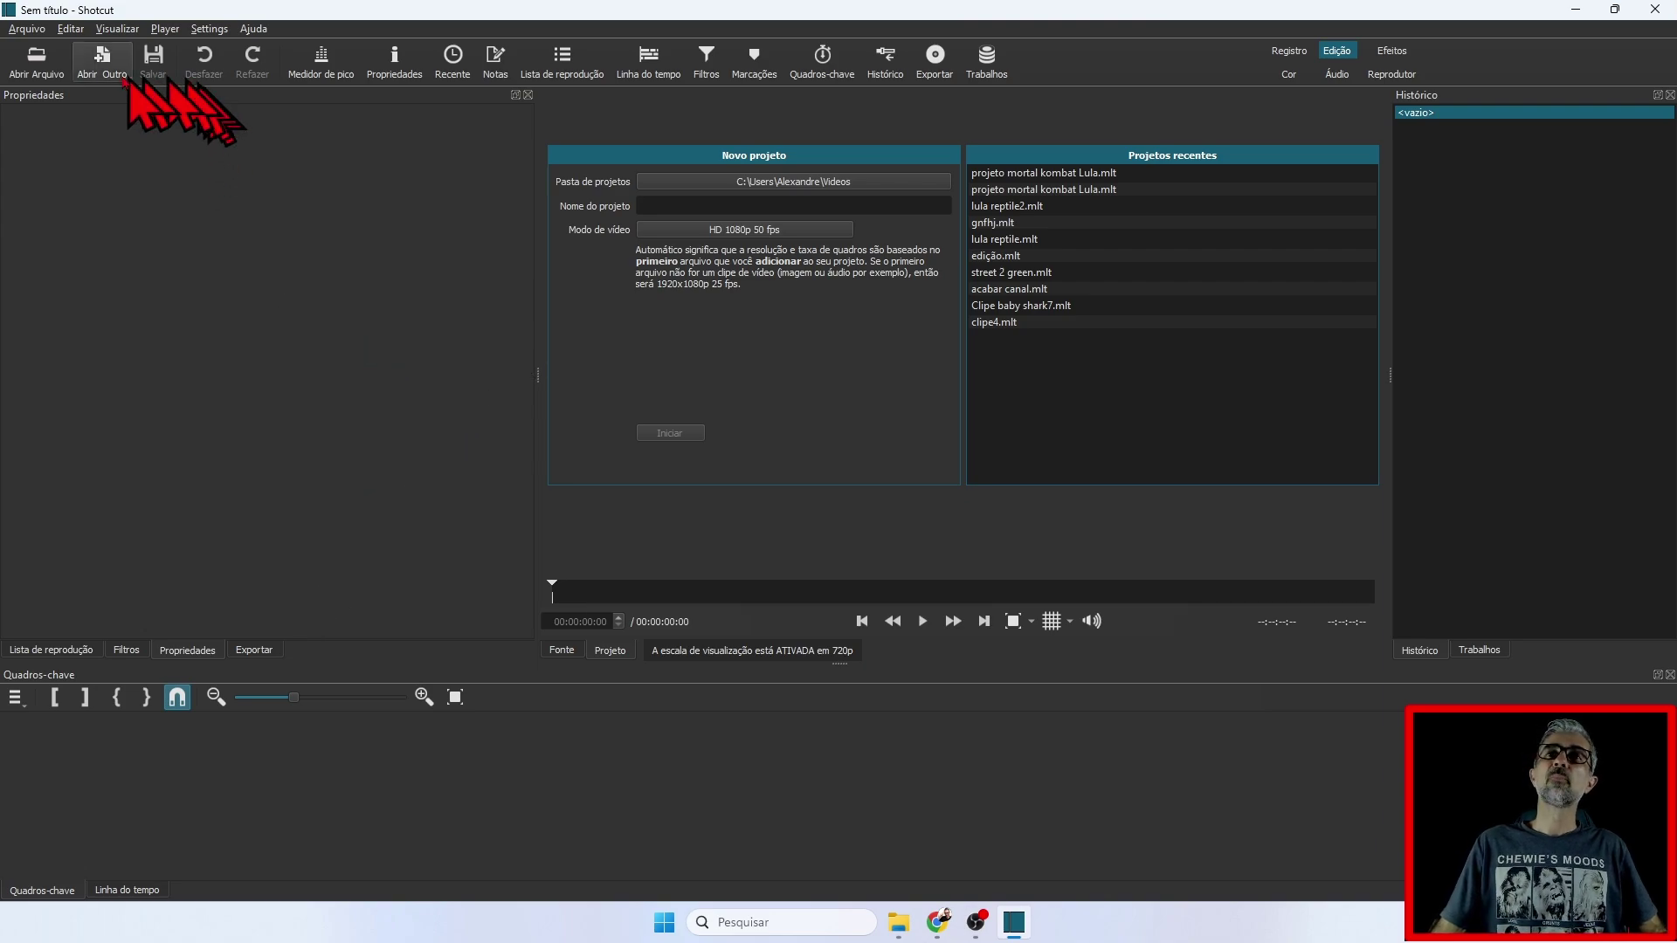
left_click(28, 31)
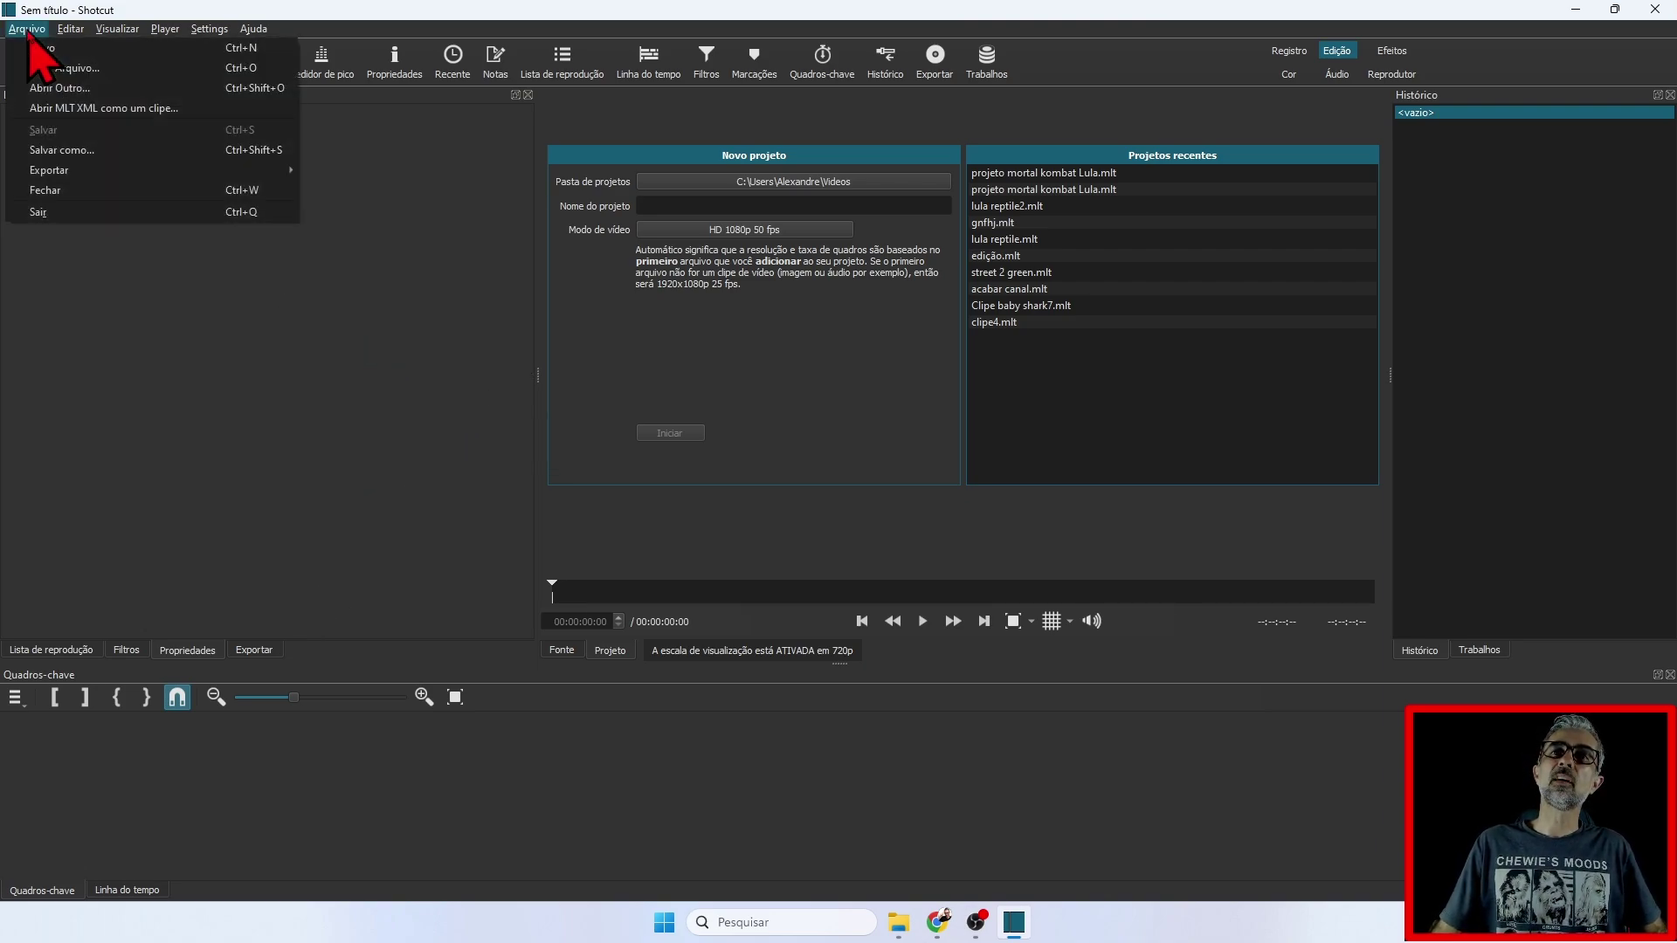
left_click(118, 31)
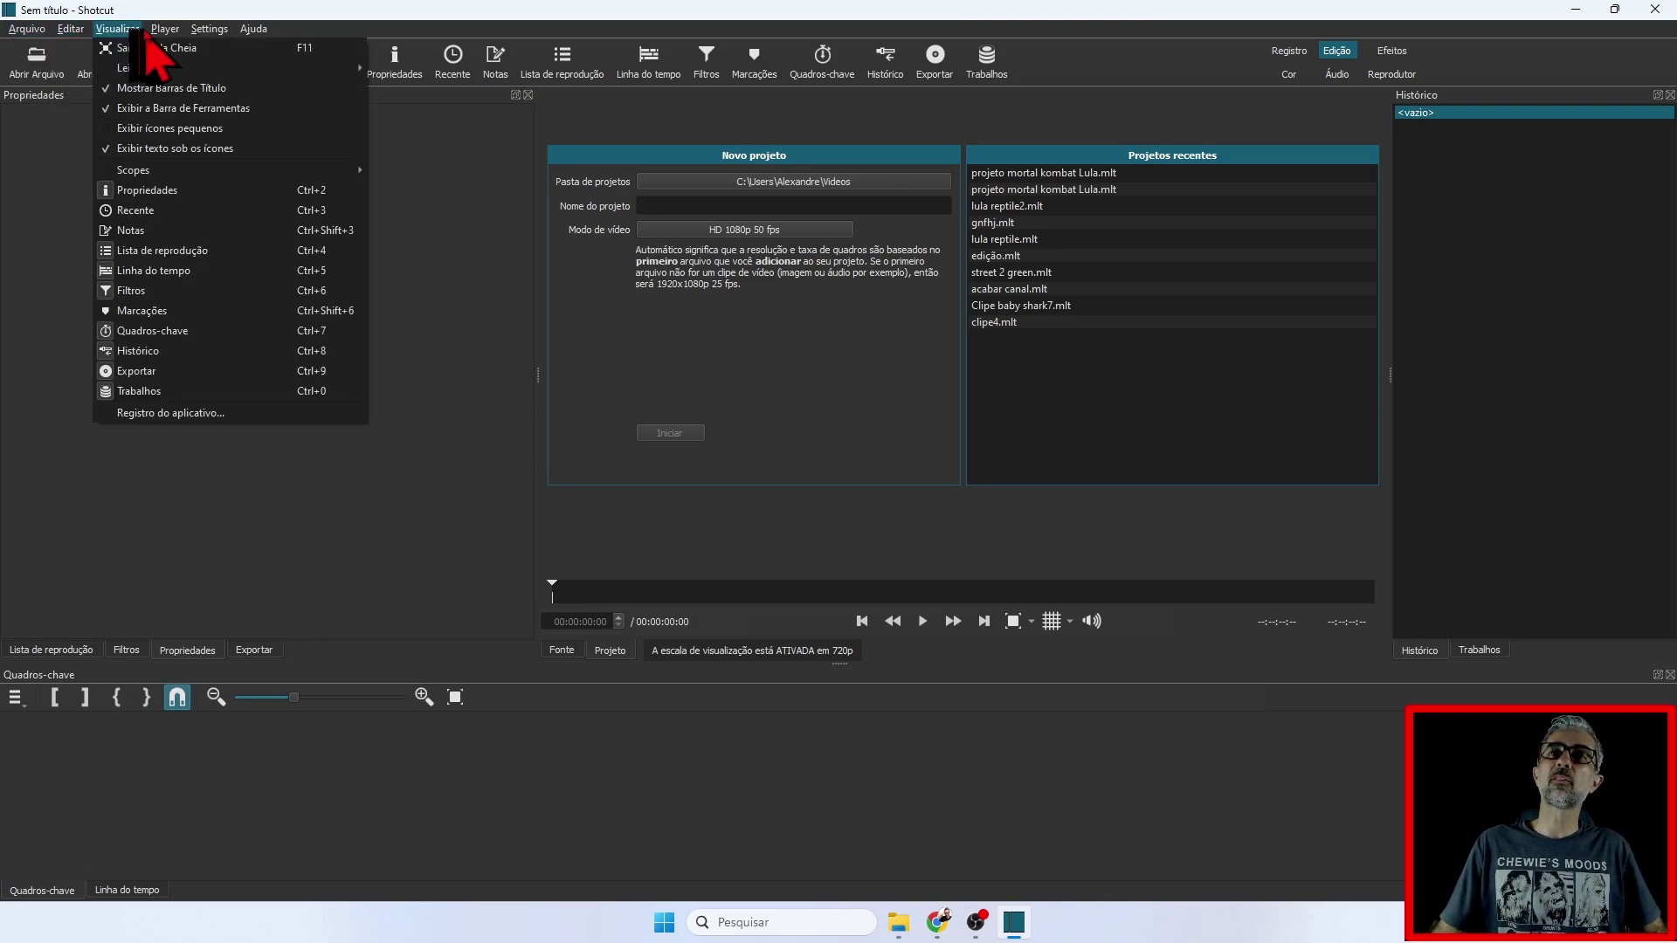
mouse_move(160, 37)
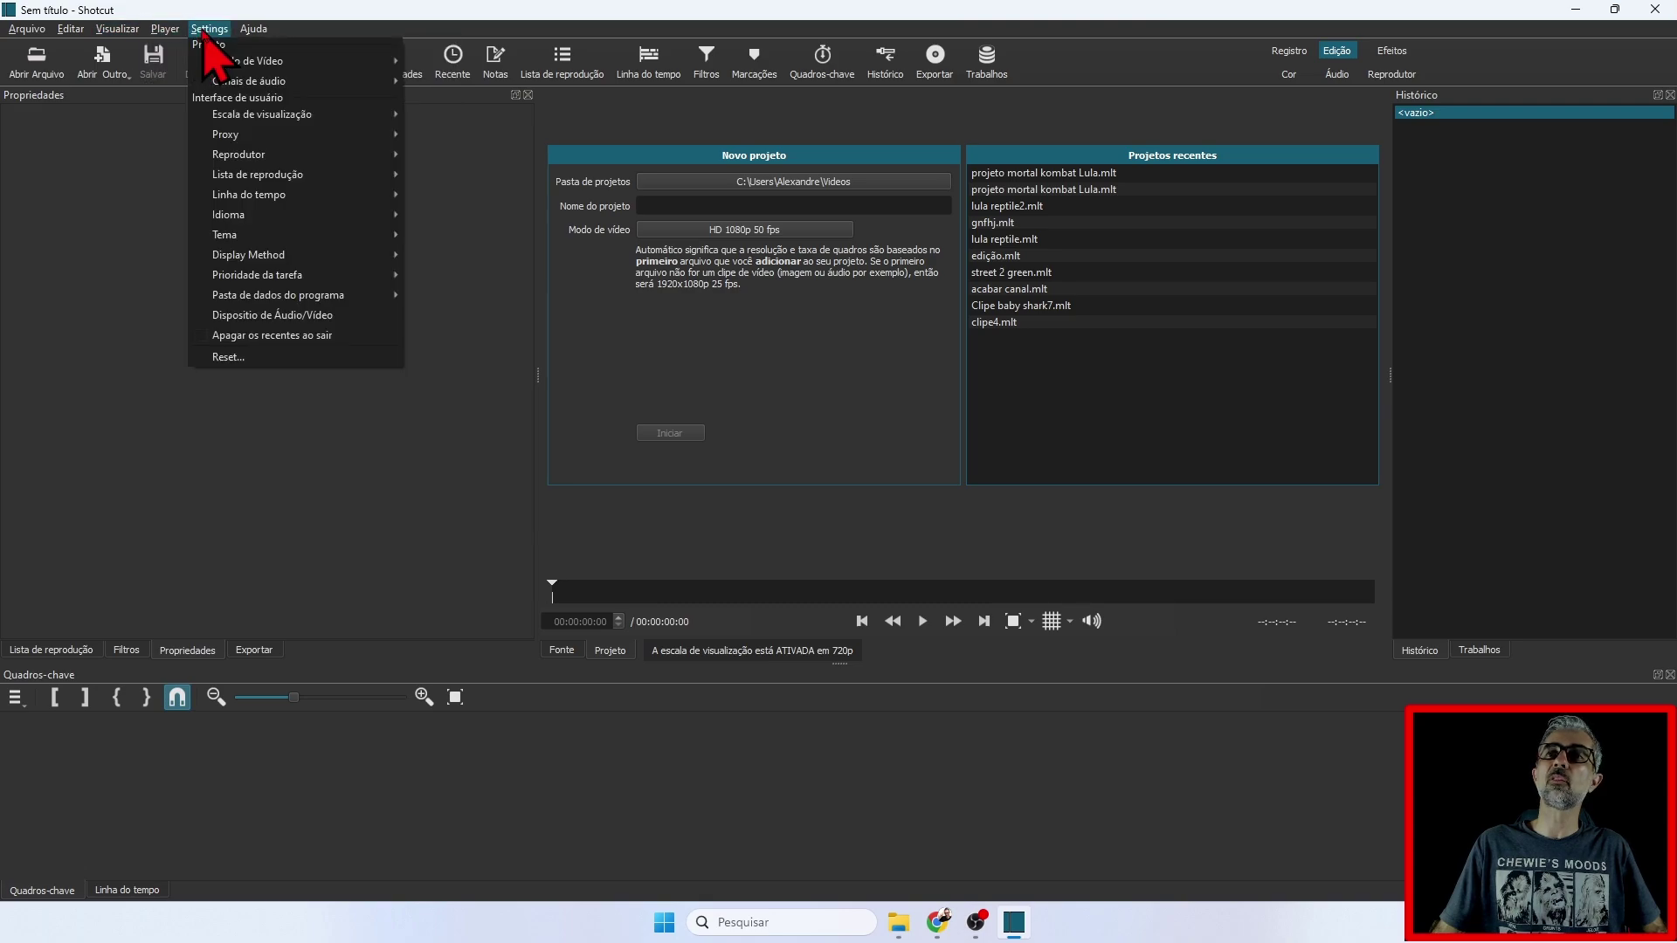
mouse_move(276, 35)
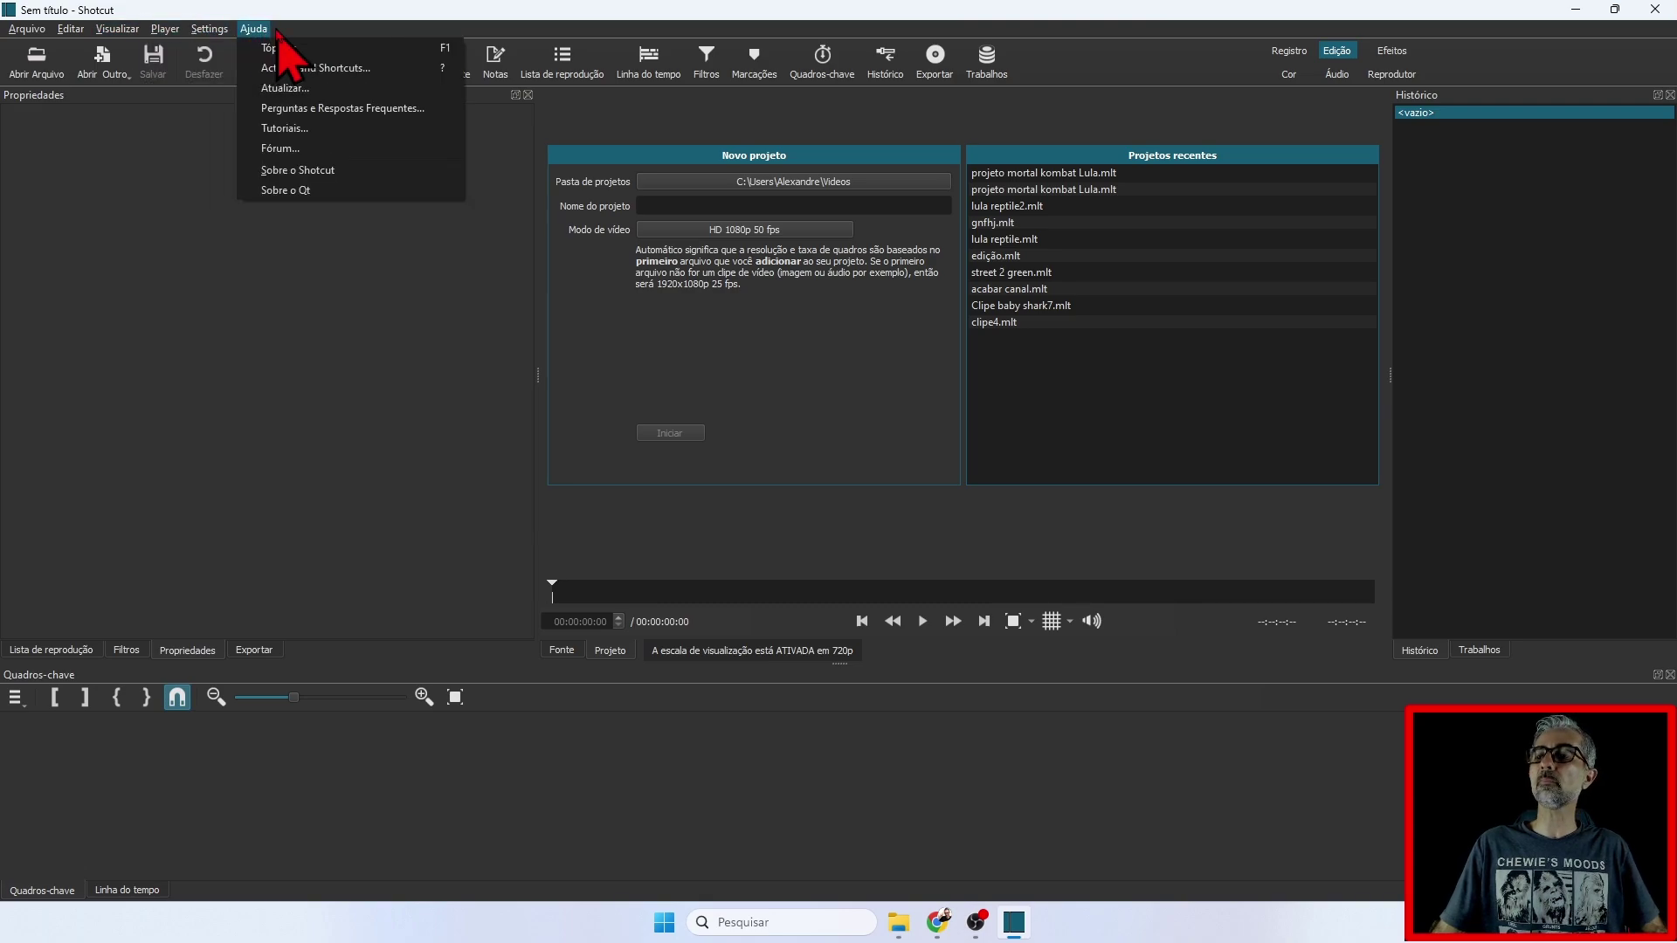
left_click(639, 371)
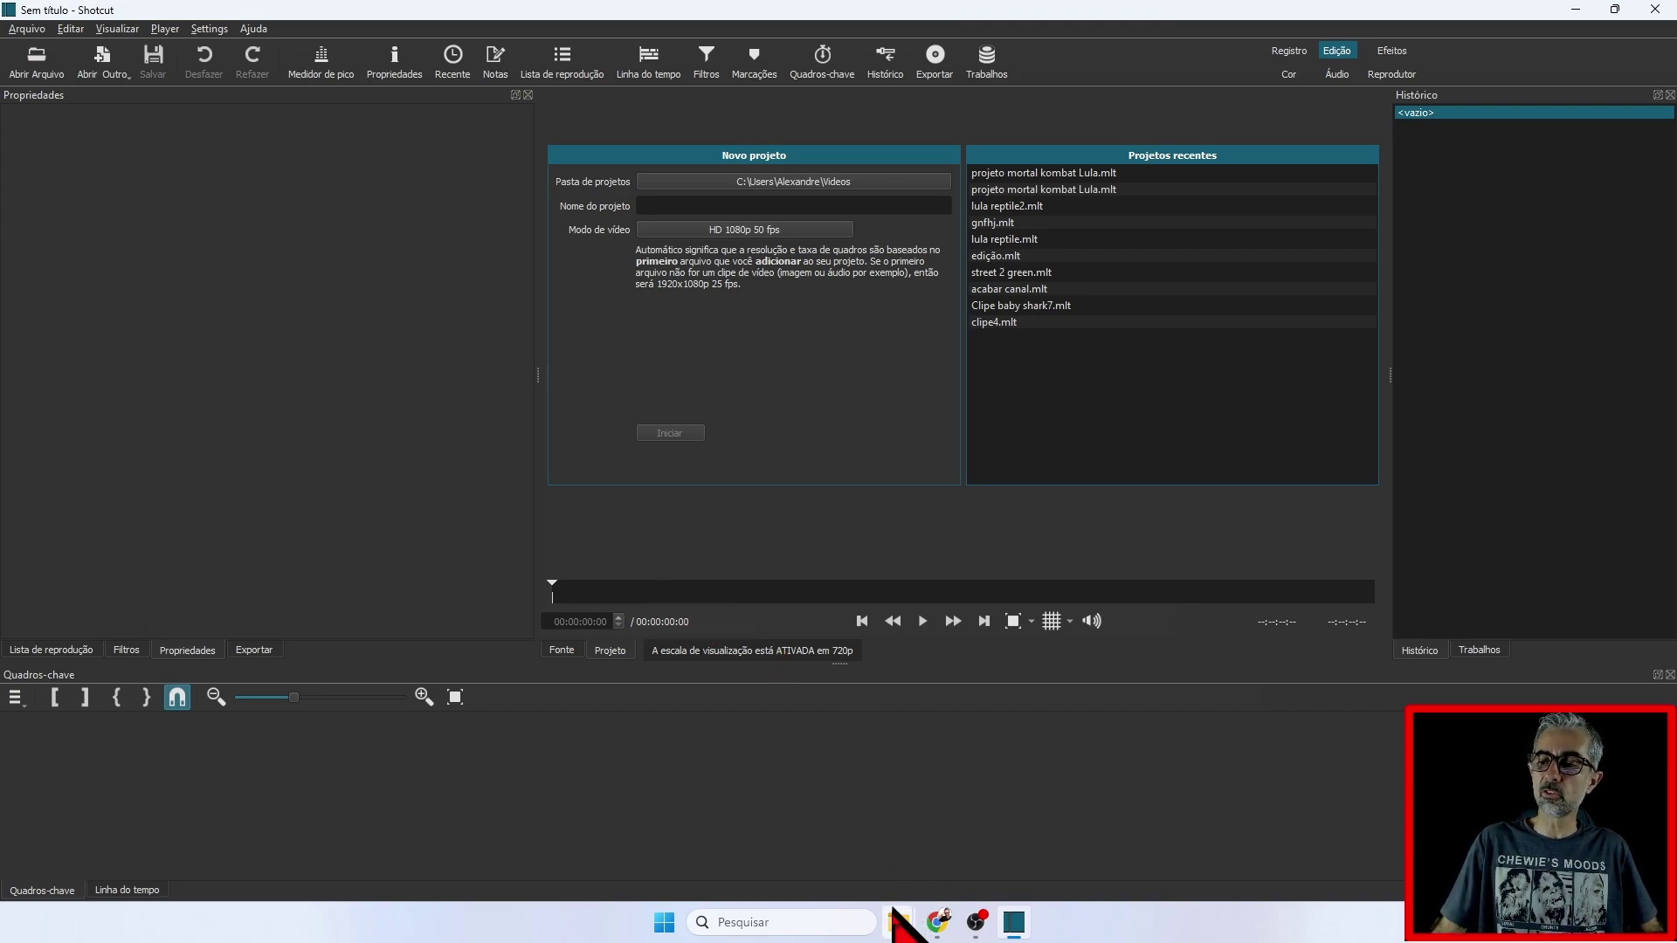
Step: Switch to the File Explorer window showing the artes folder and go up to its parent folder, Curso Youtuber
mouse_move(892, 917)
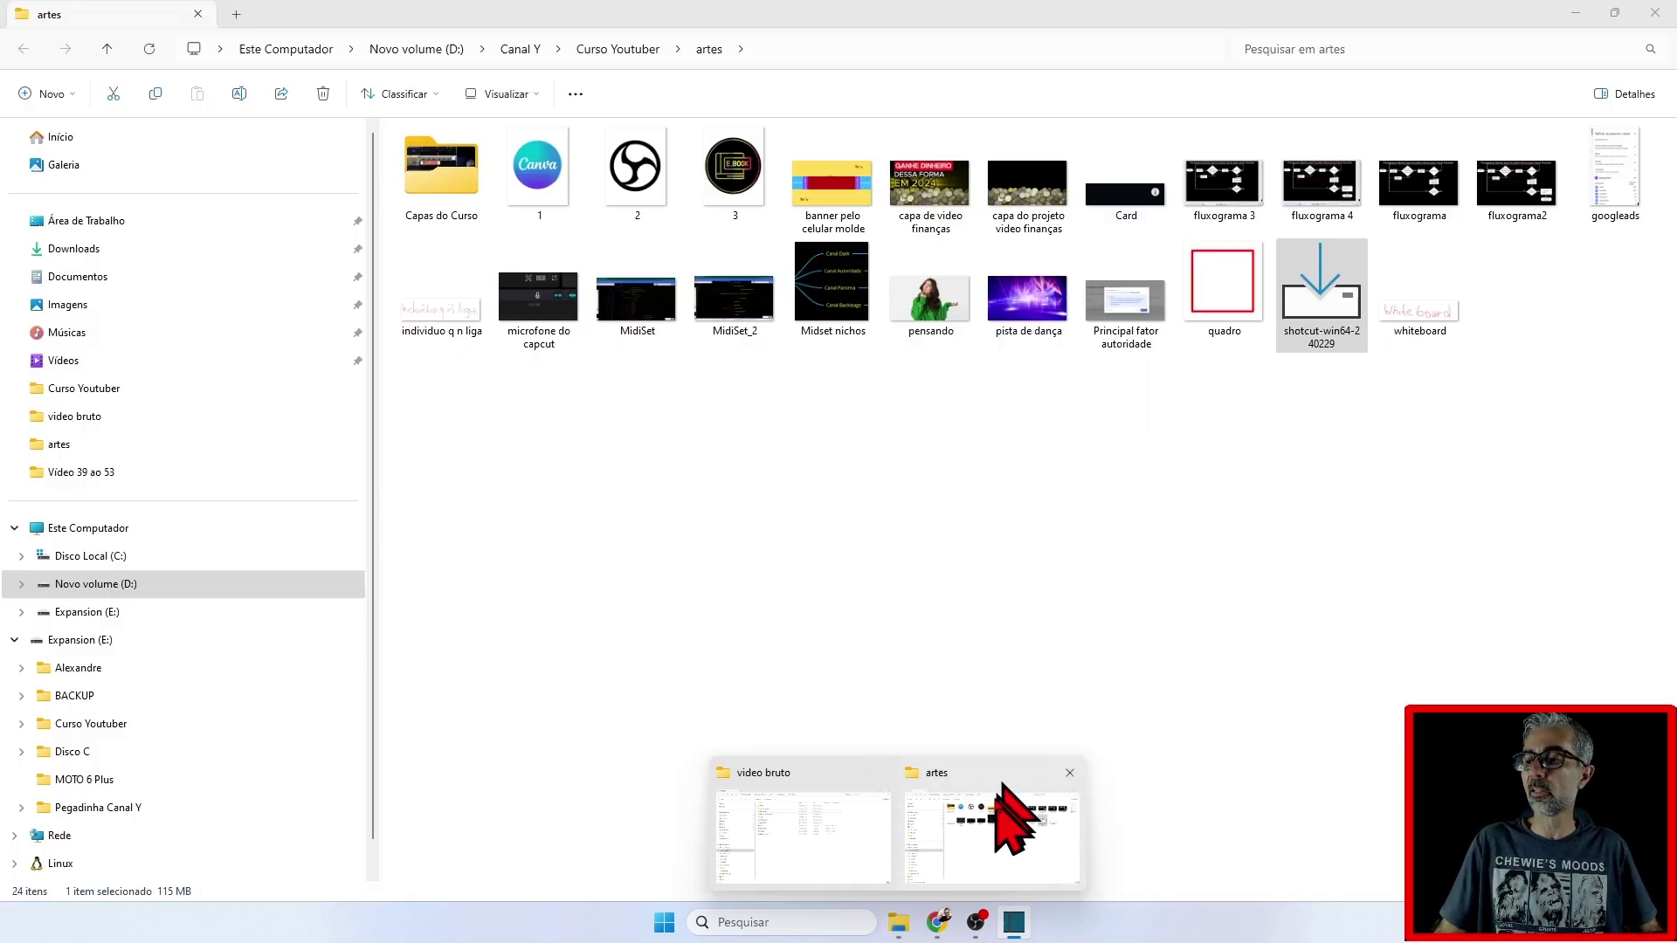
left_click(1000, 817)
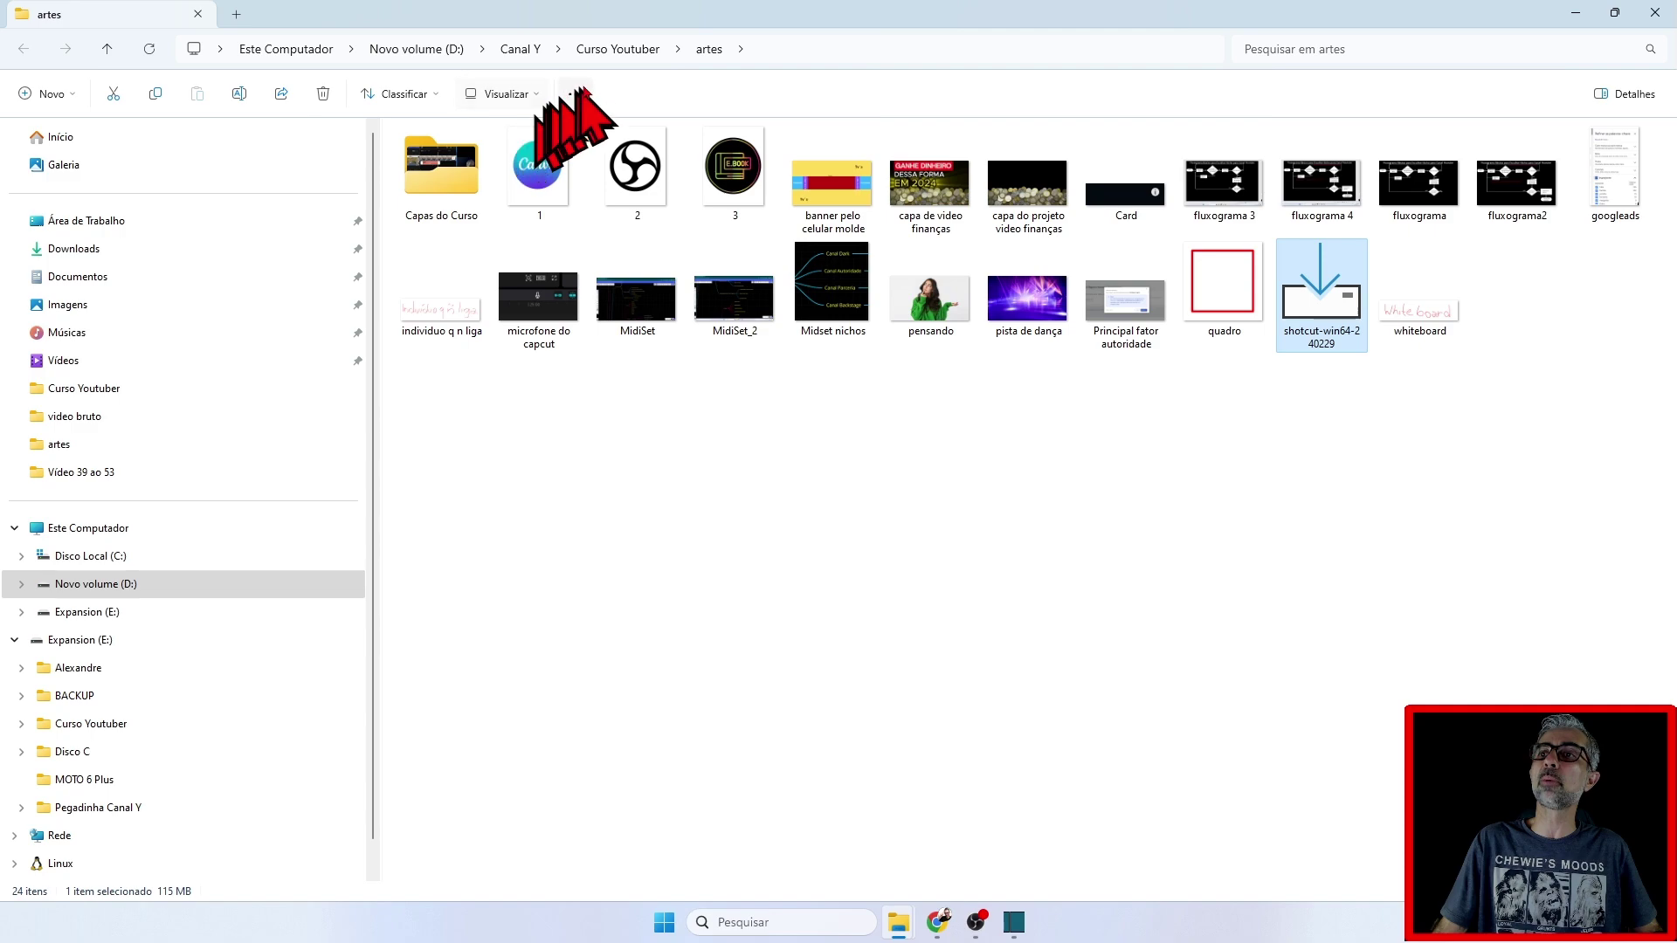
left_click(618, 50)
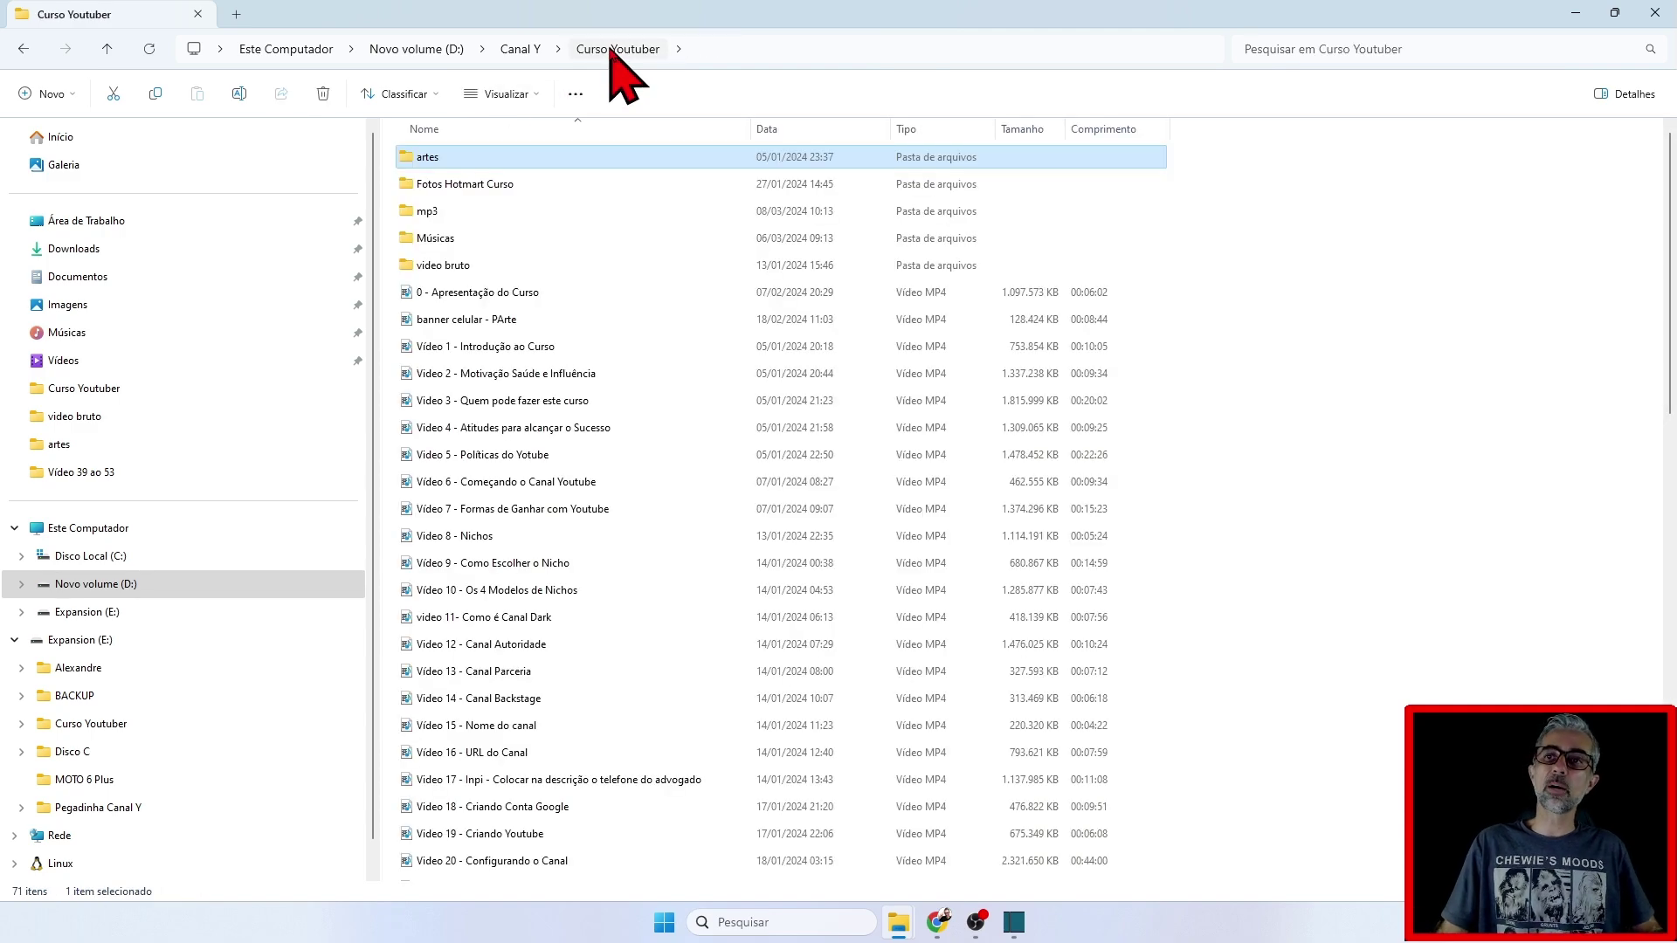
Step: Examine the frame width, frame height and frame rate in the detailed properties of "Vídeo 1 - Introdução ao Curso", and close them without changes
right_click(524, 347)
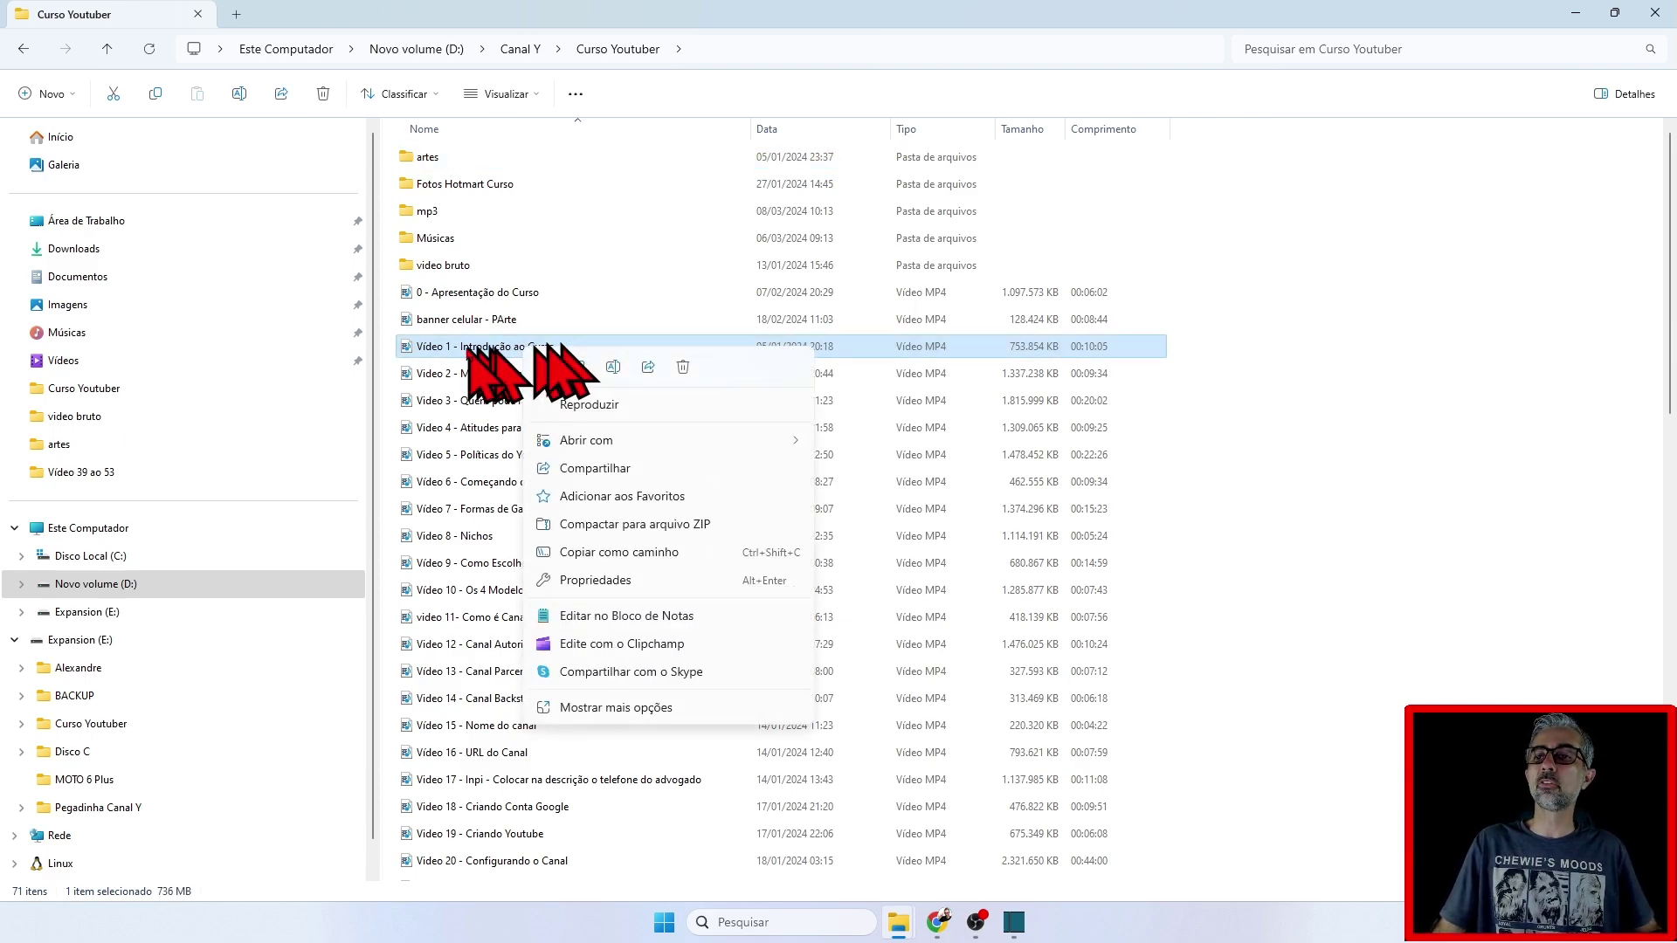
left_click(601, 578)
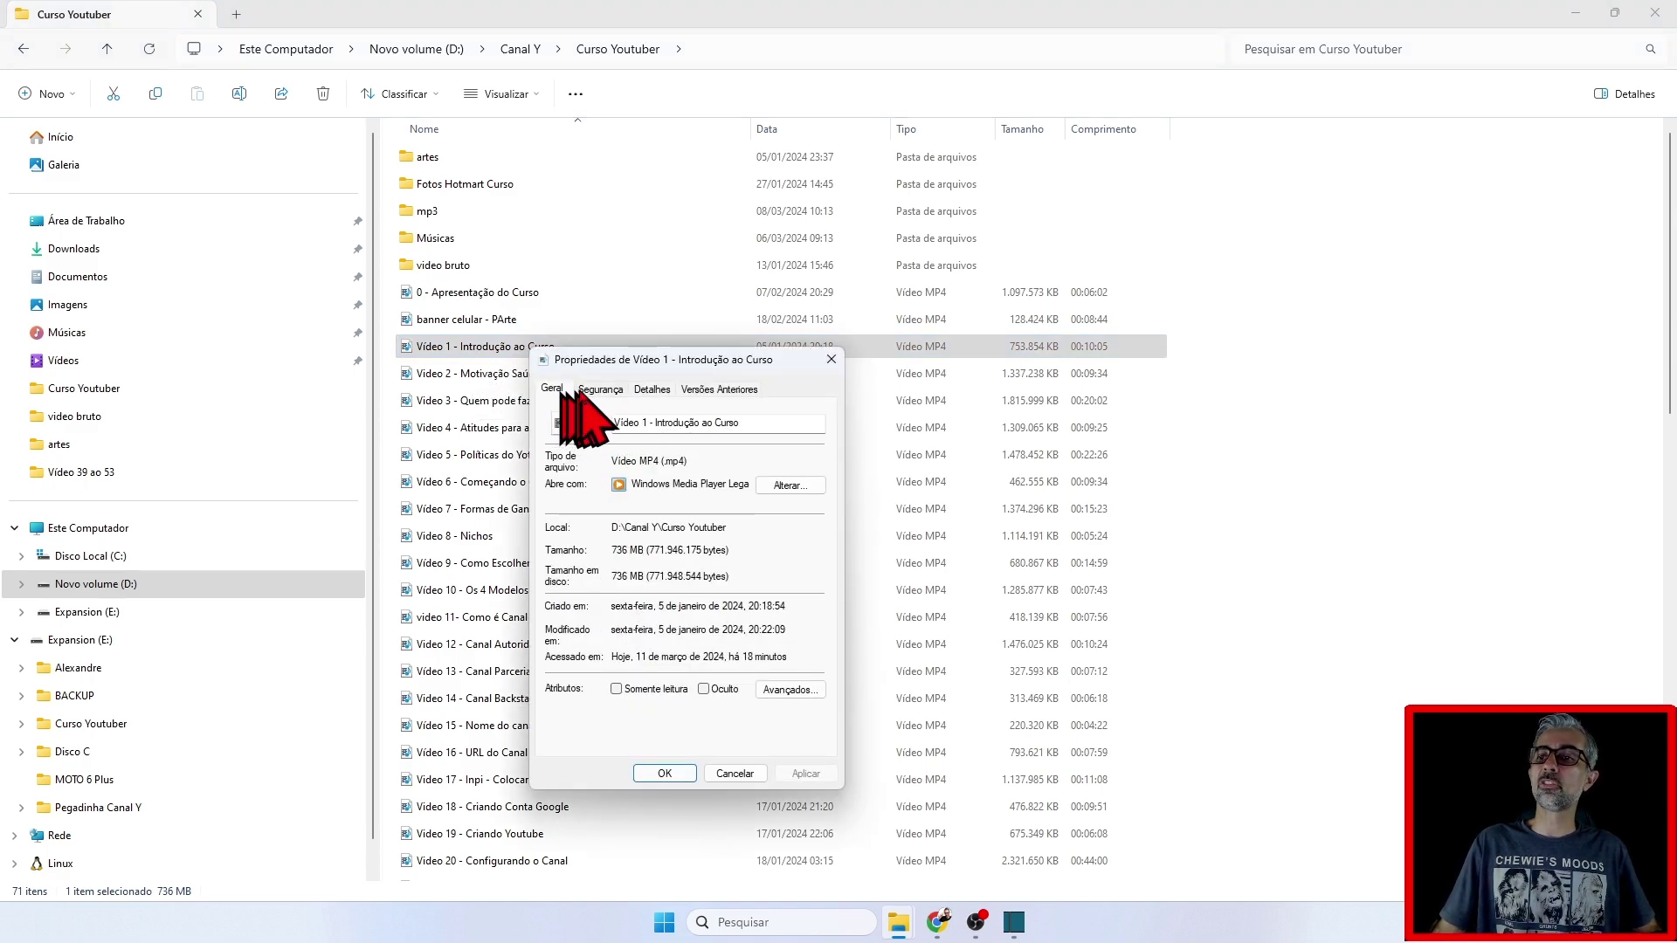
left_click(651, 389)
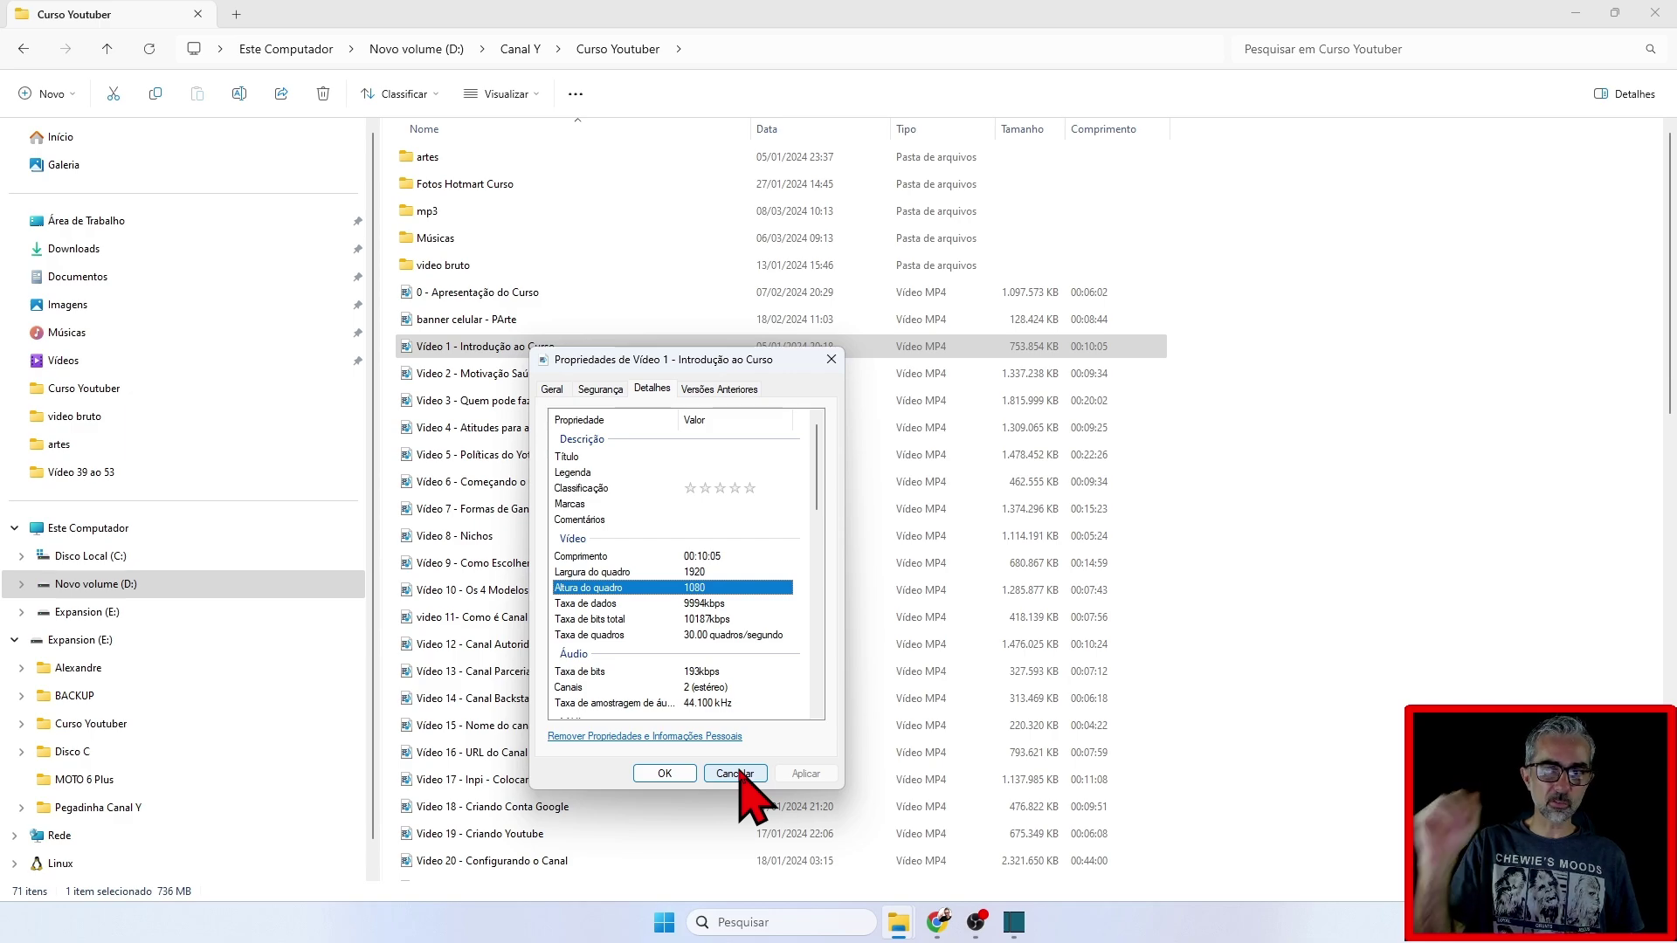
left_click(734, 774)
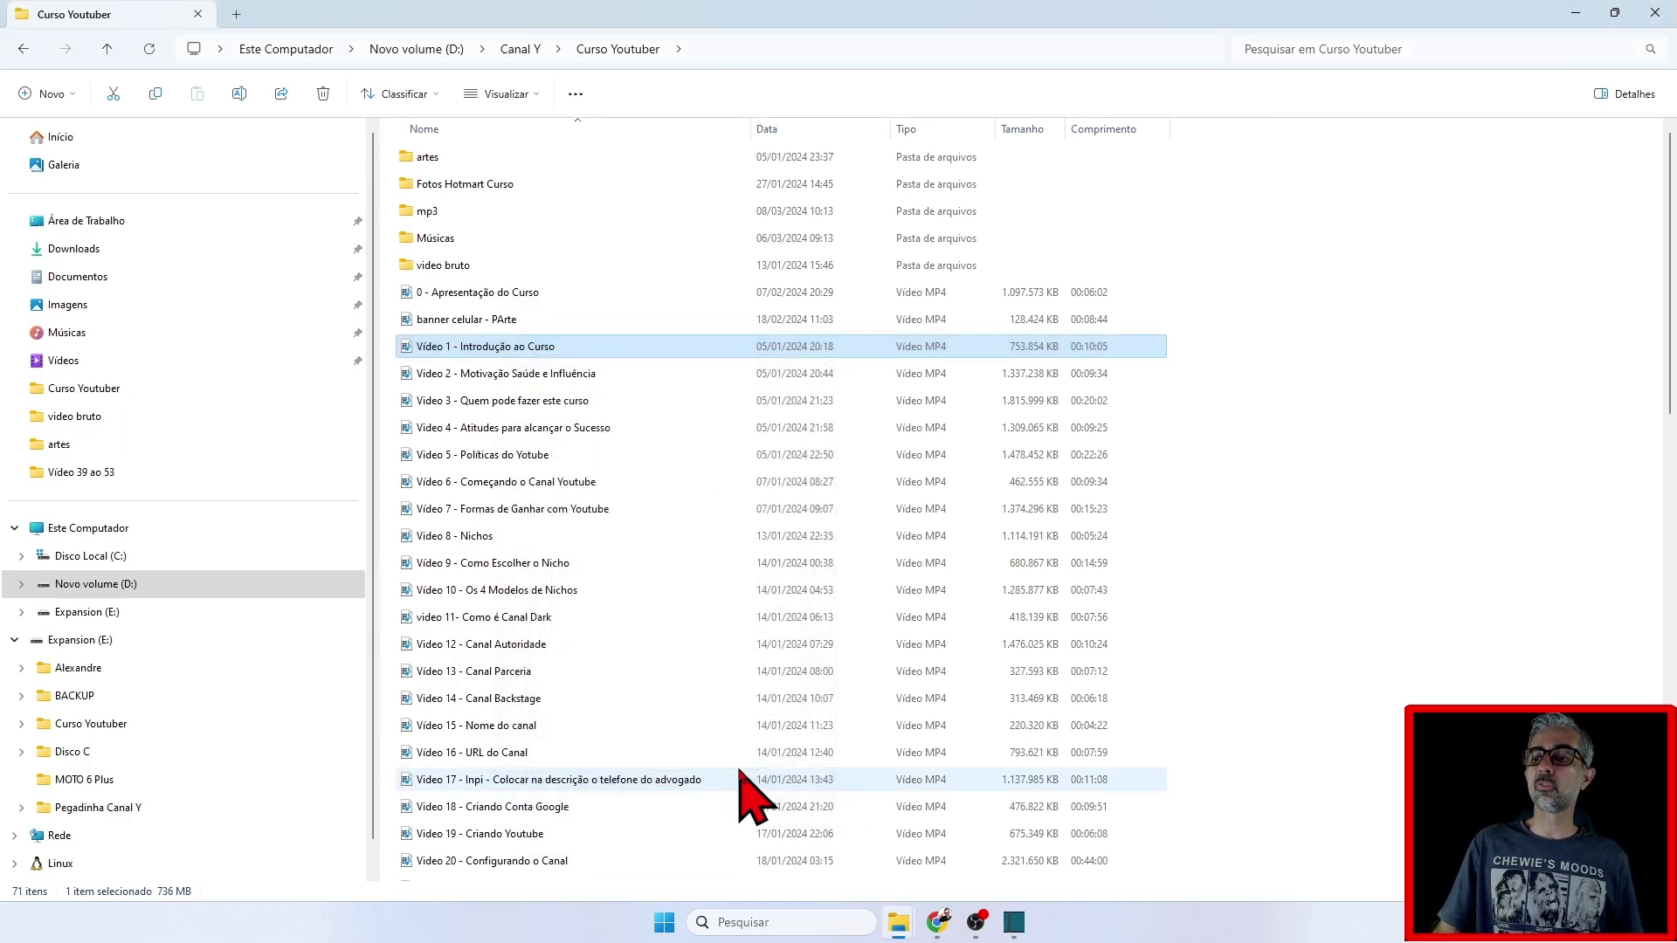
Step: Switch back to Shotcut and view the playlist, filters, properties and export panels one after another
left_click(1013, 920)
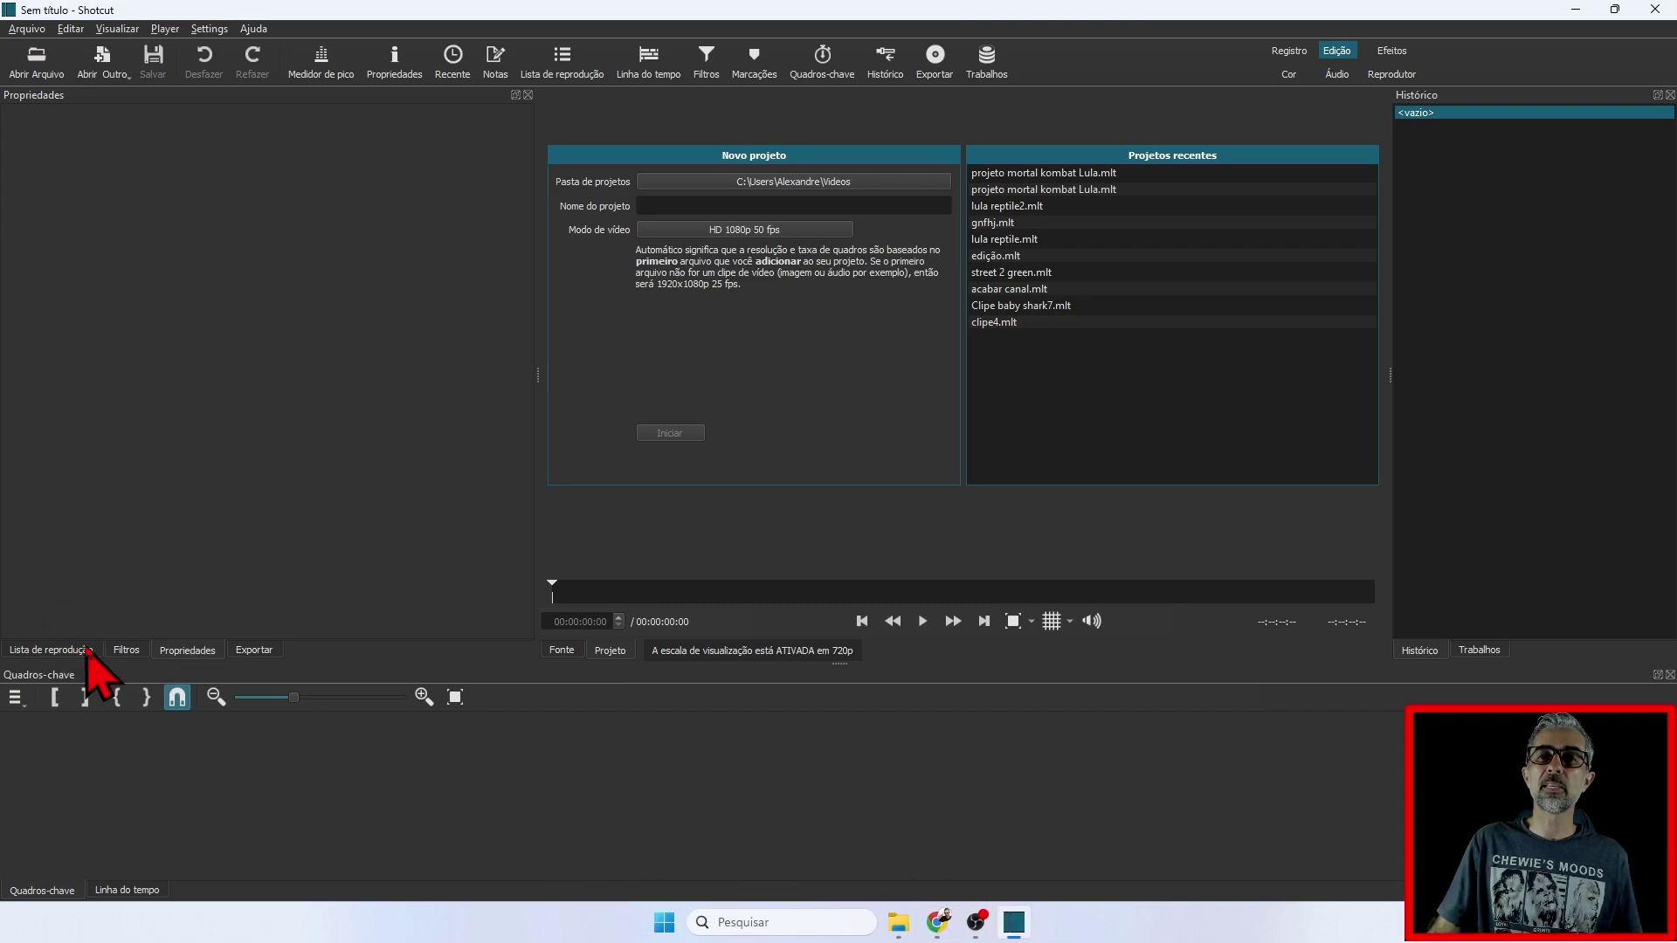
left_click(53, 649)
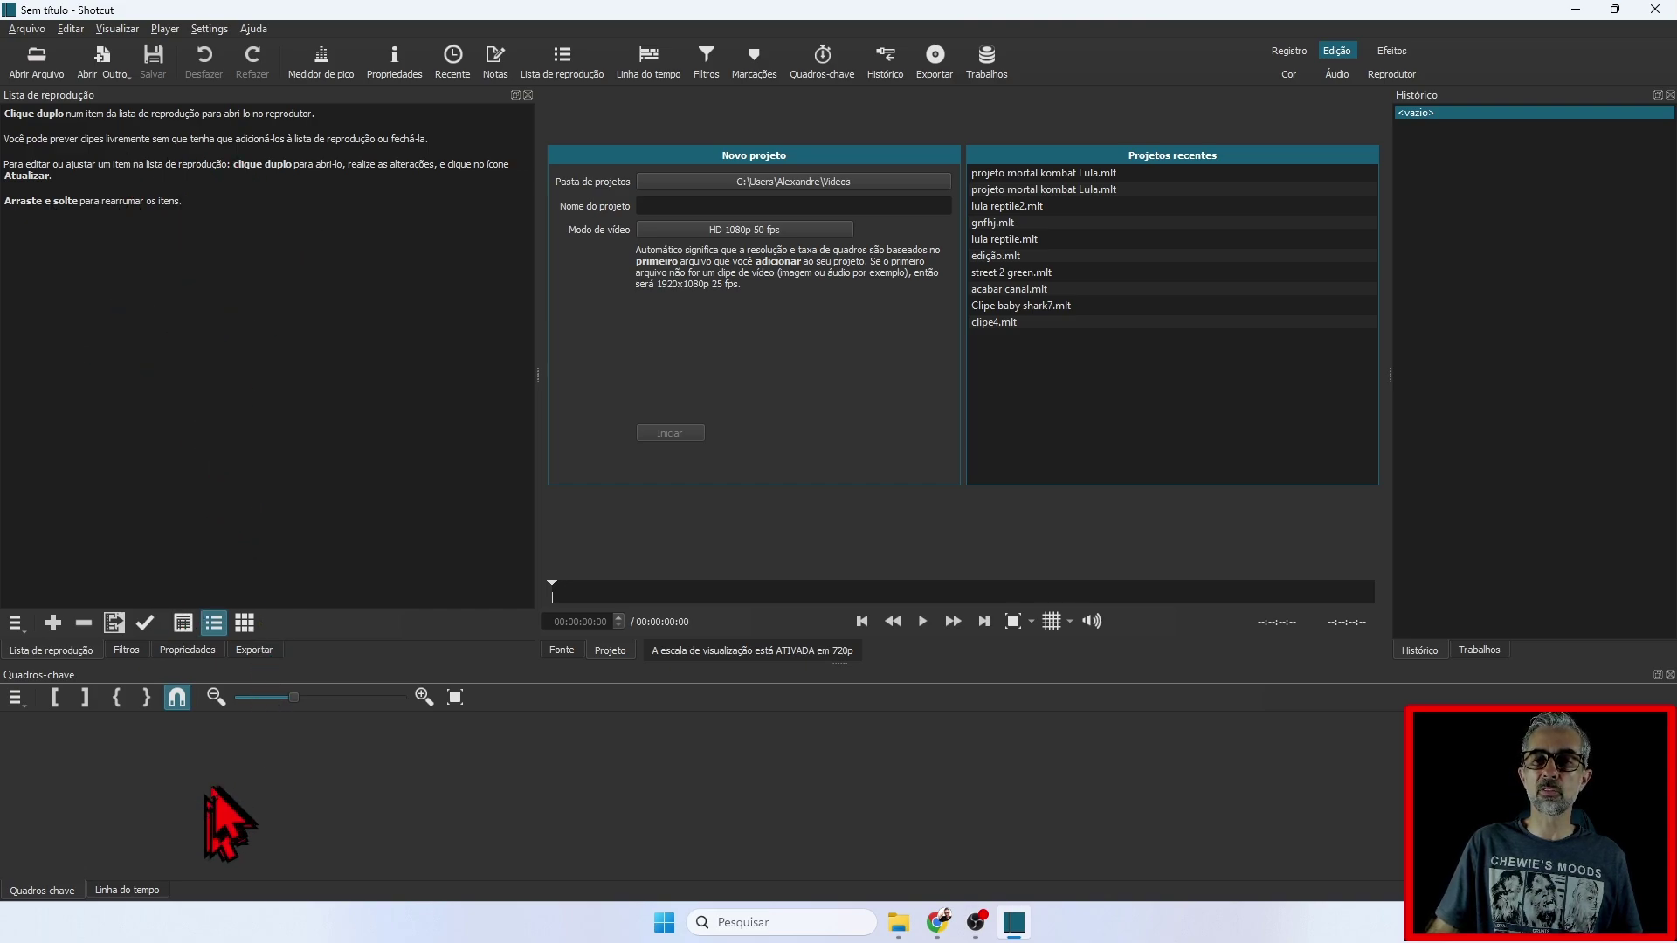
left_click(127, 650)
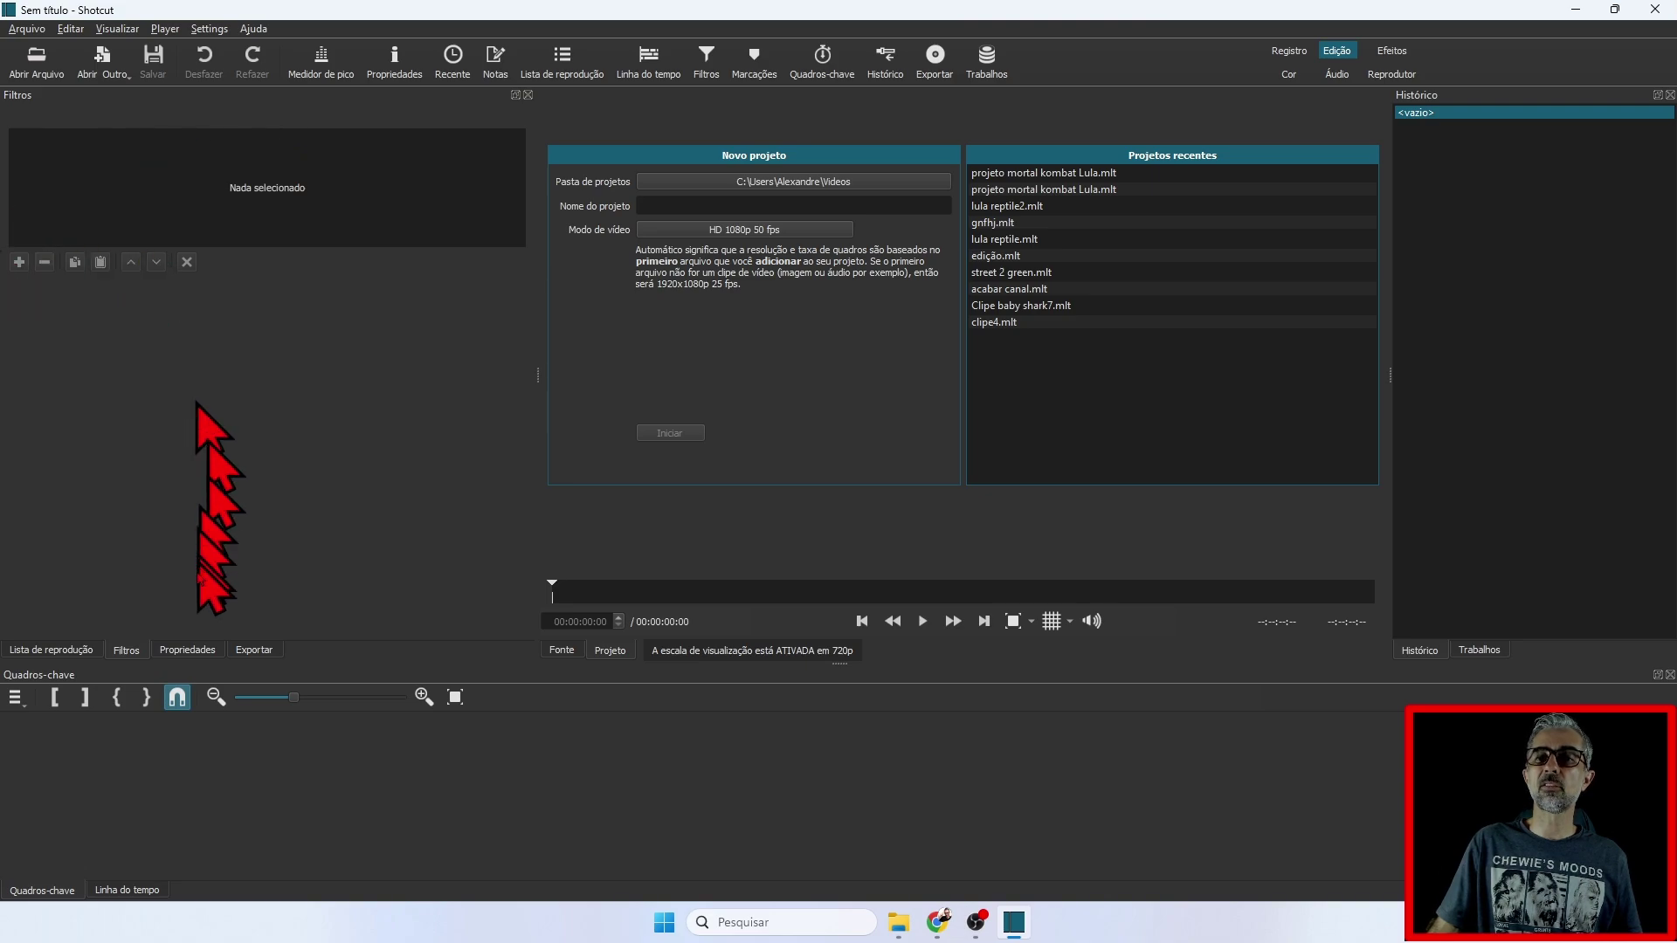
left_click(187, 650)
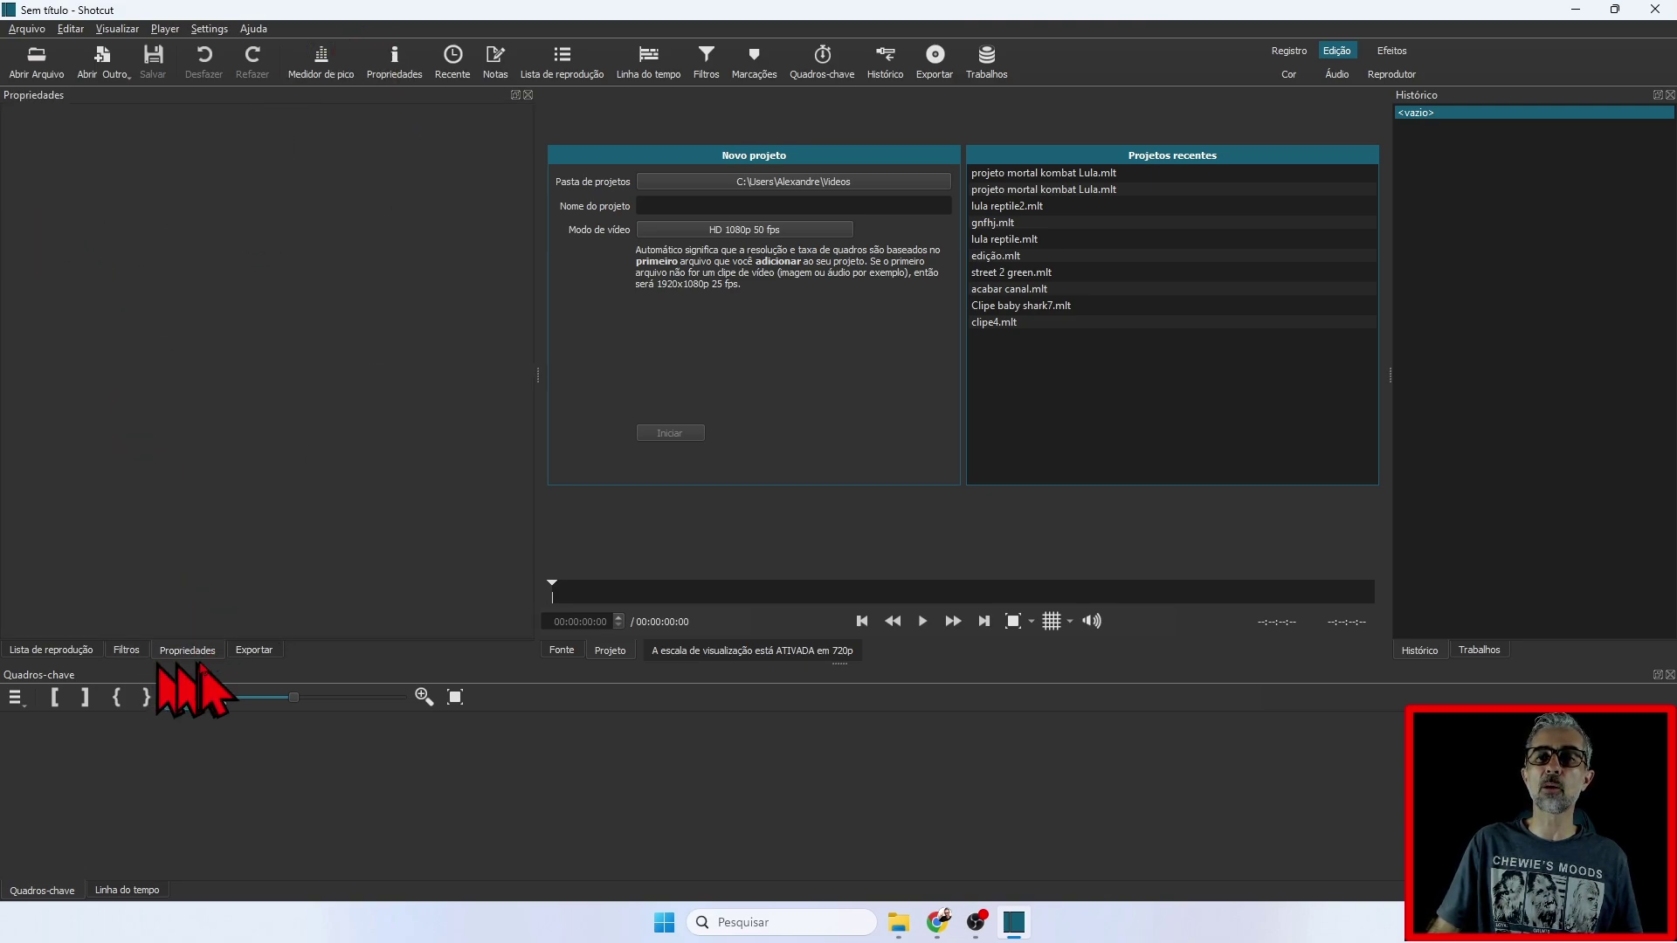
left_click(251, 652)
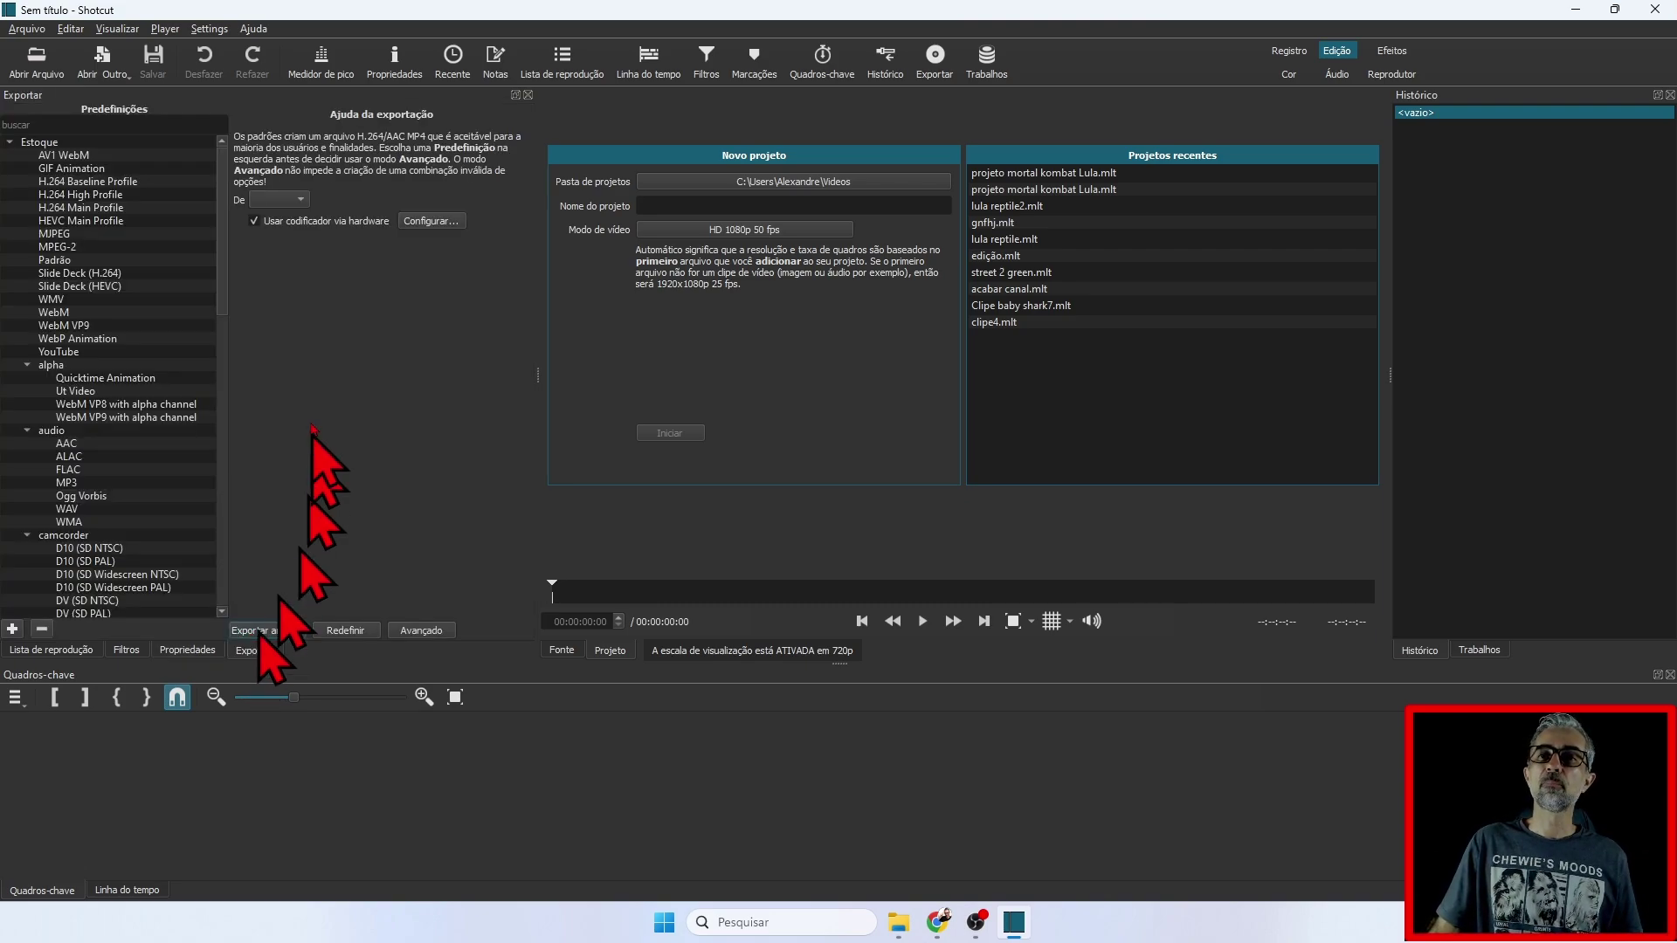